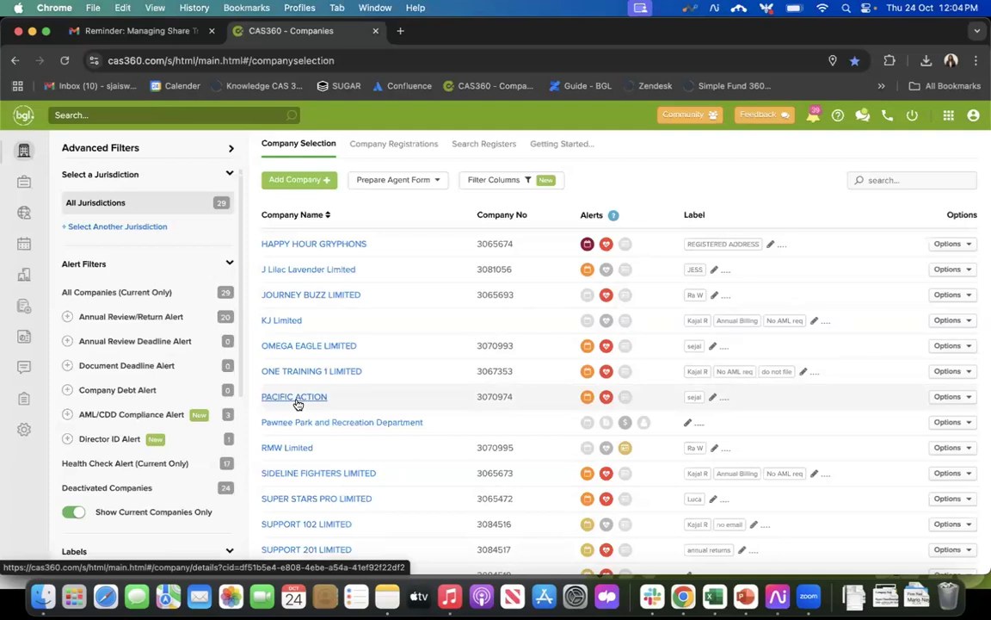
Step: Open the shareholder register of the company PACIFIC ACTION
left_click(296, 400)
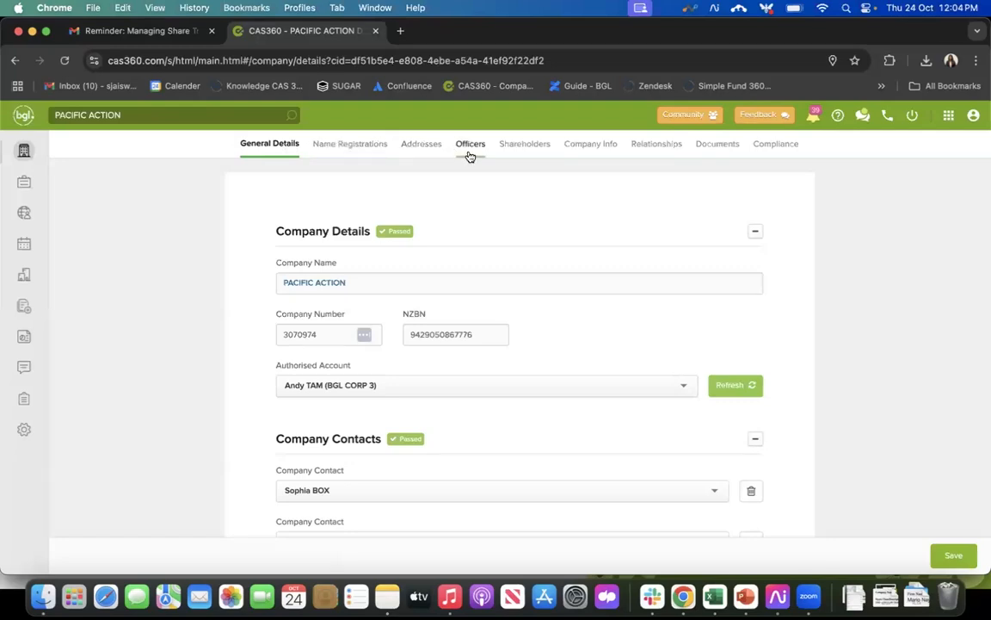
left_click(524, 148)
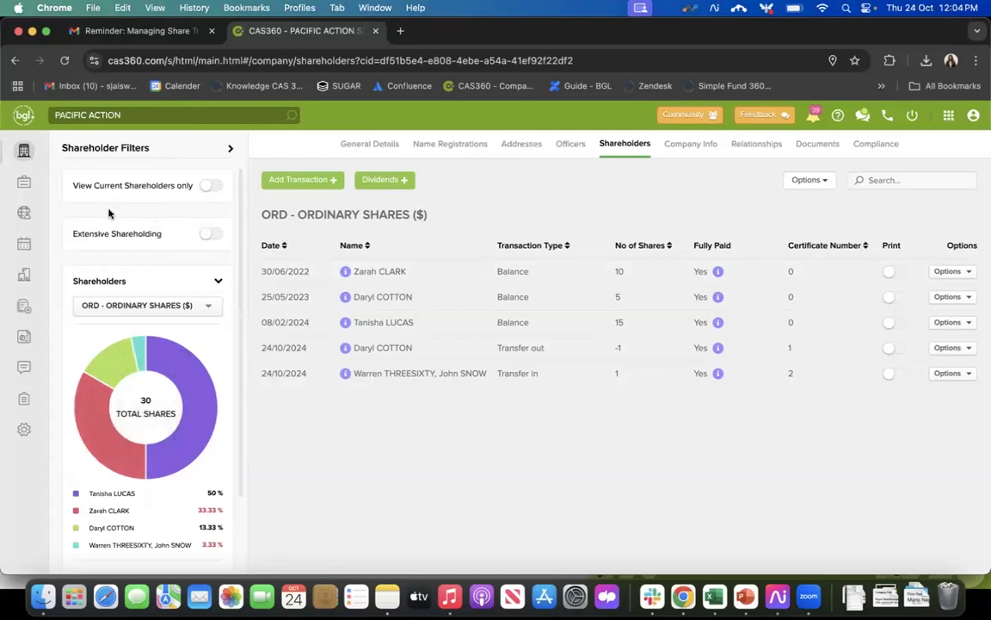
Step: Preview the register with current shareholders only and with extensive shareholding, switching each filter off again
left_click(210, 188)
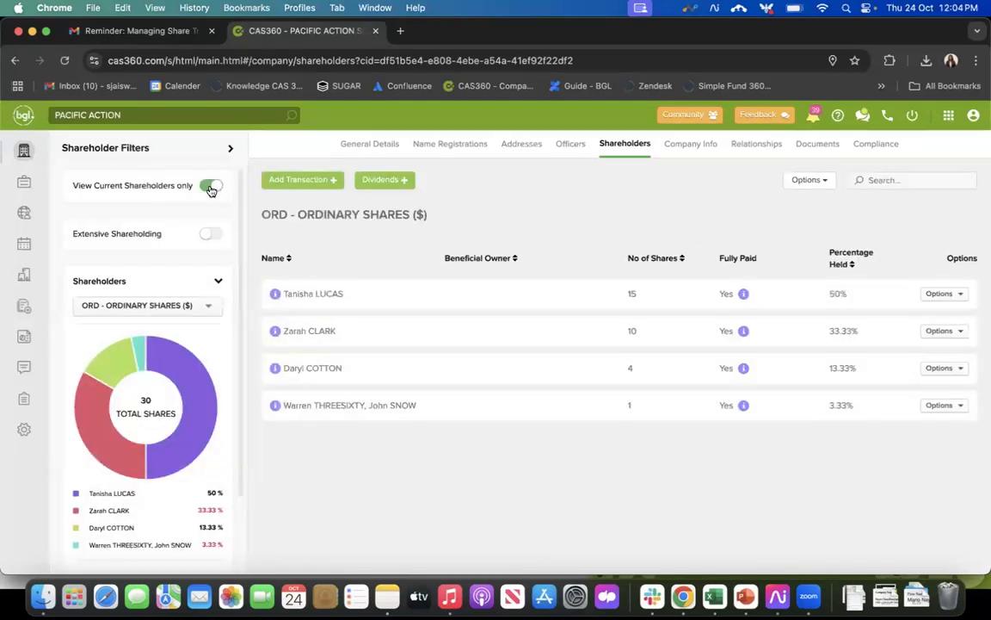
left_click(209, 188)
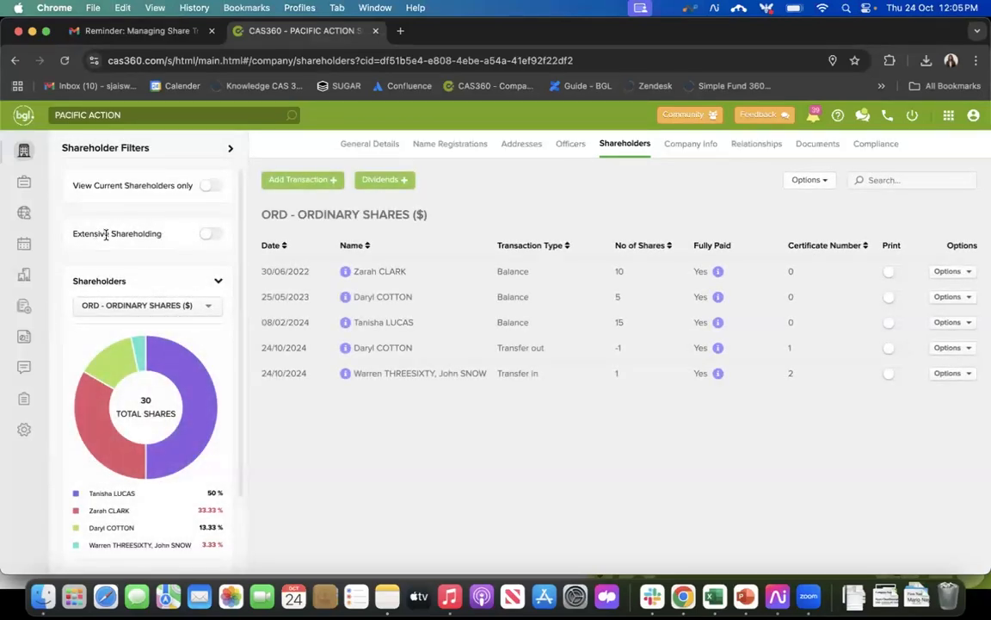
left_click(213, 235)
left_click(209, 236)
Step: Examine the contact details of the listed shareholders, including both joint members of the transfer-in entry, and the actions available for that entry
left_click(394, 297)
mouse_move(347, 275)
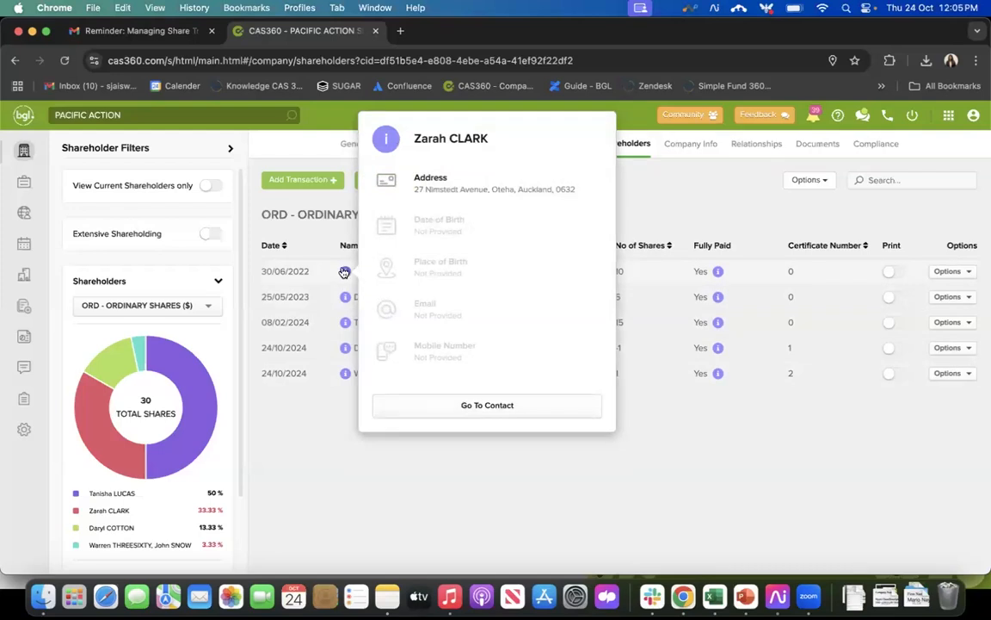
mouse_move(343, 302)
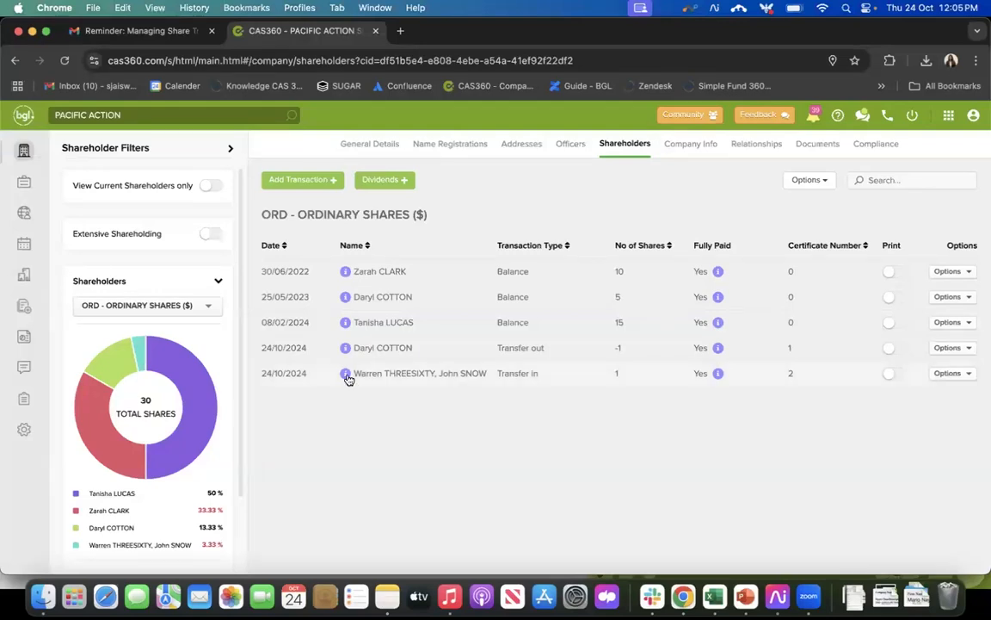
mouse_move(347, 379)
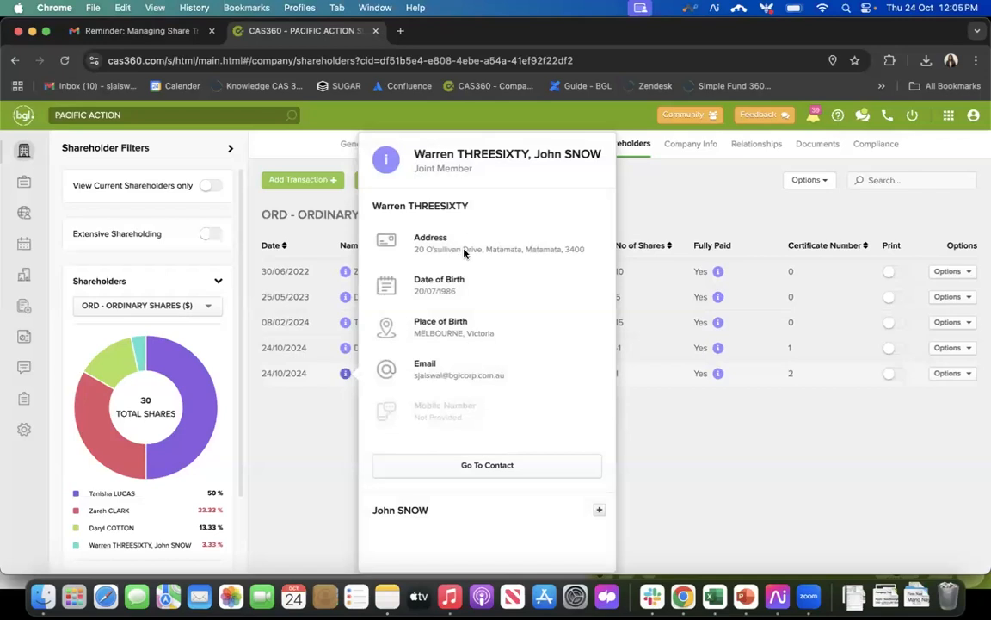
left_click(594, 511)
left_click(598, 510)
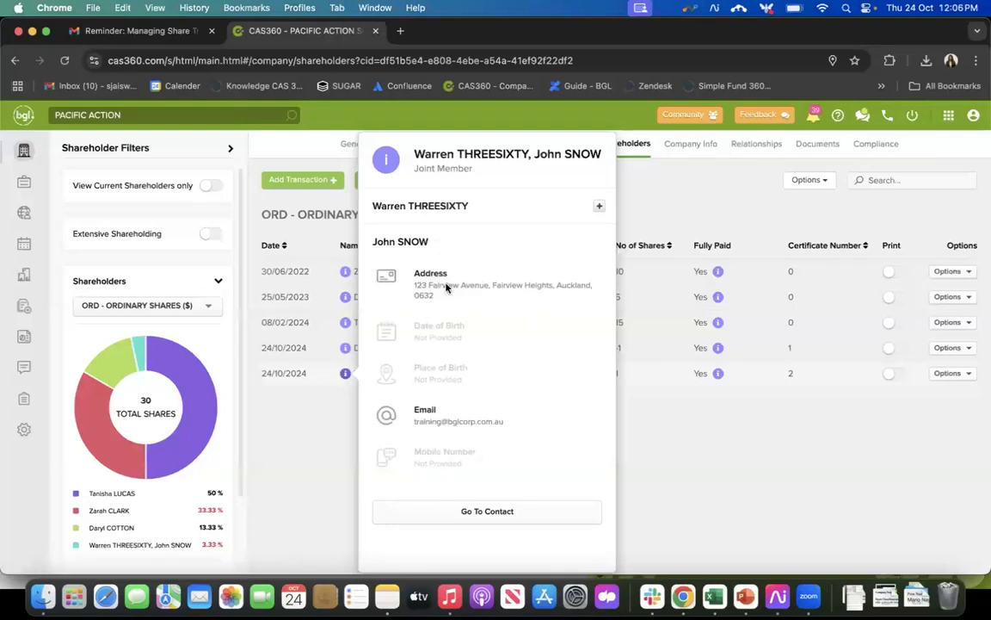
left_click(599, 208)
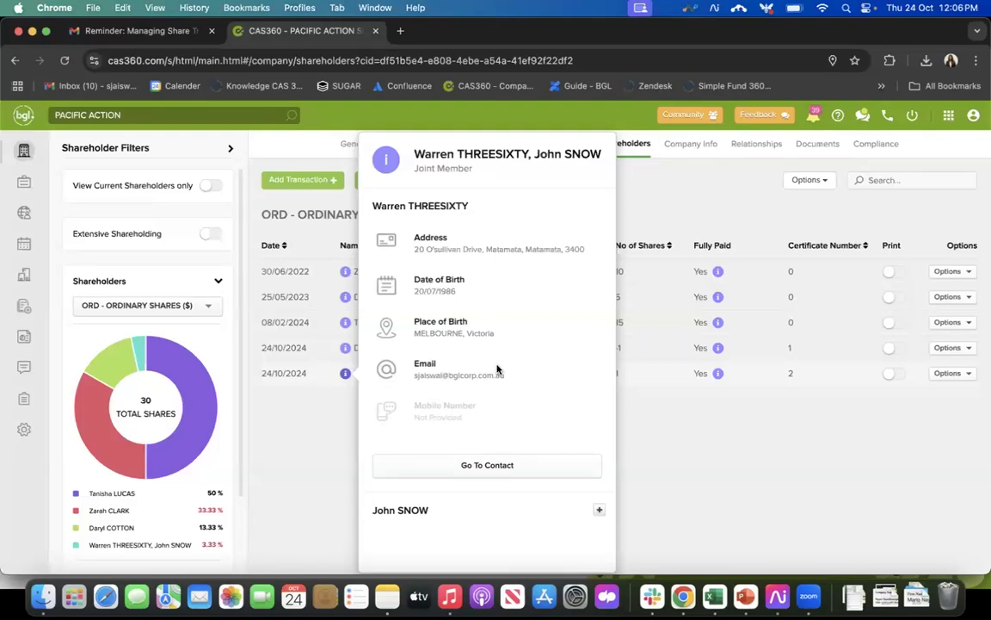
left_click(696, 466)
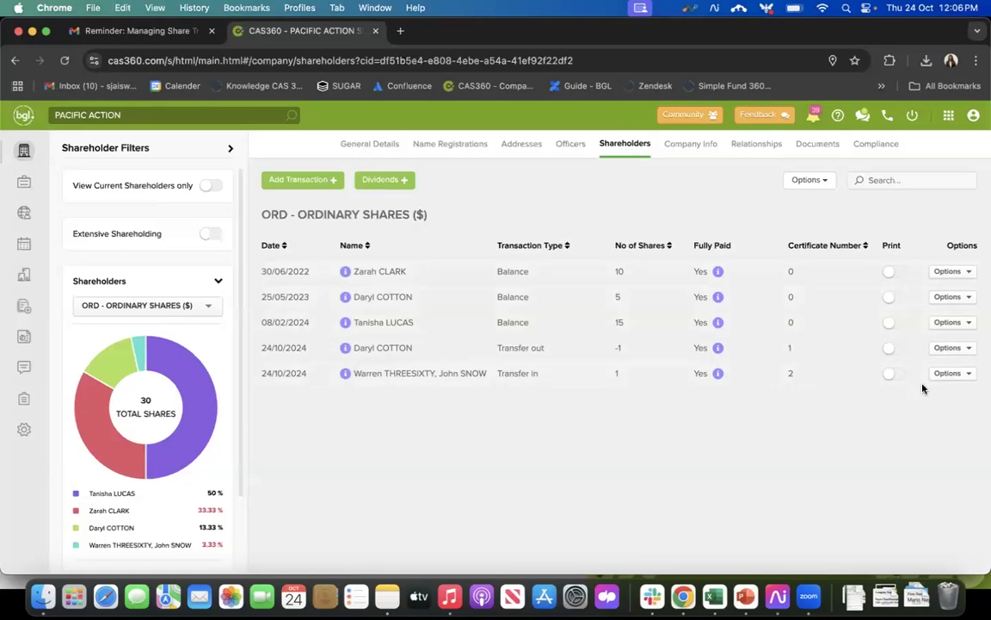
left_click(946, 373)
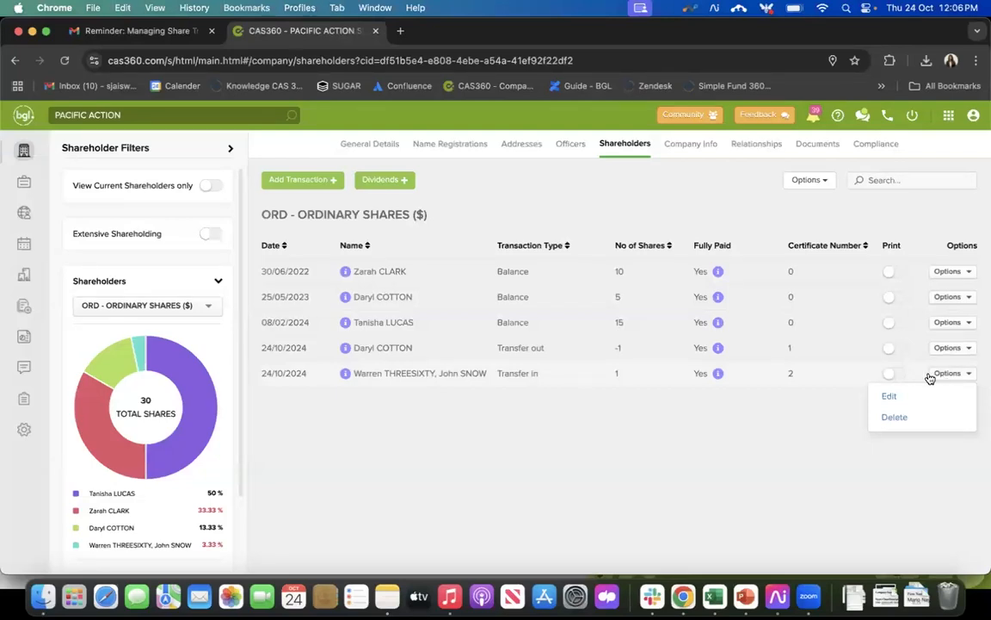
left_click(682, 494)
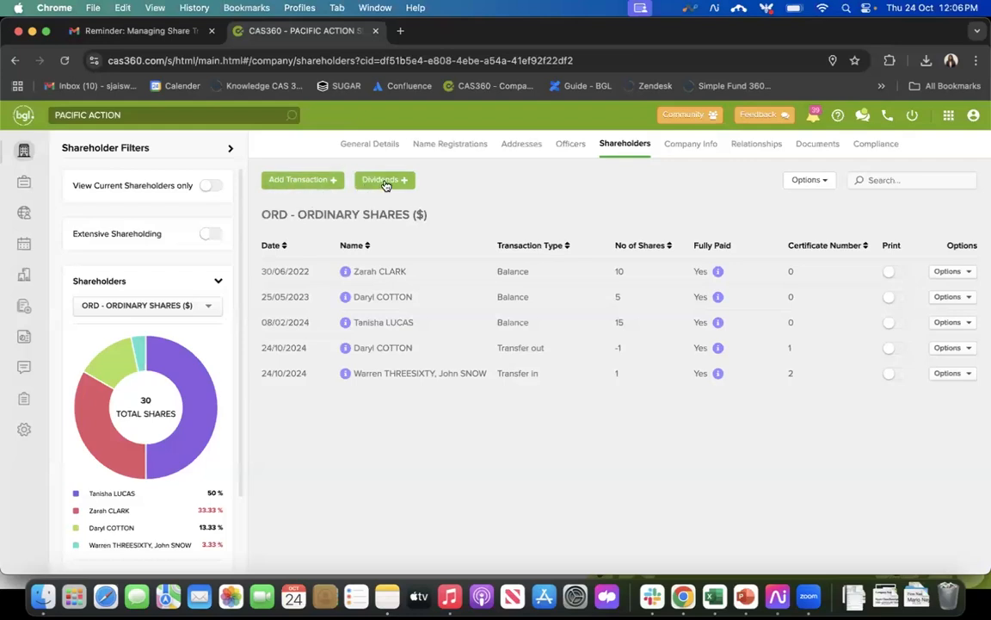
Step: Start a new Allotment transaction for the company's shares
left_click(317, 182)
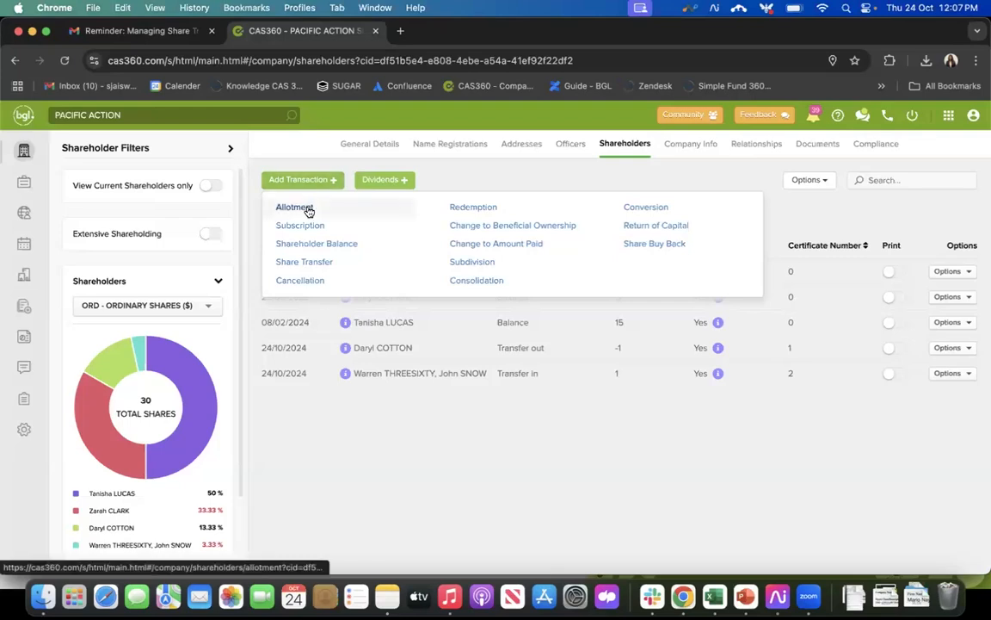
left_click(308, 211)
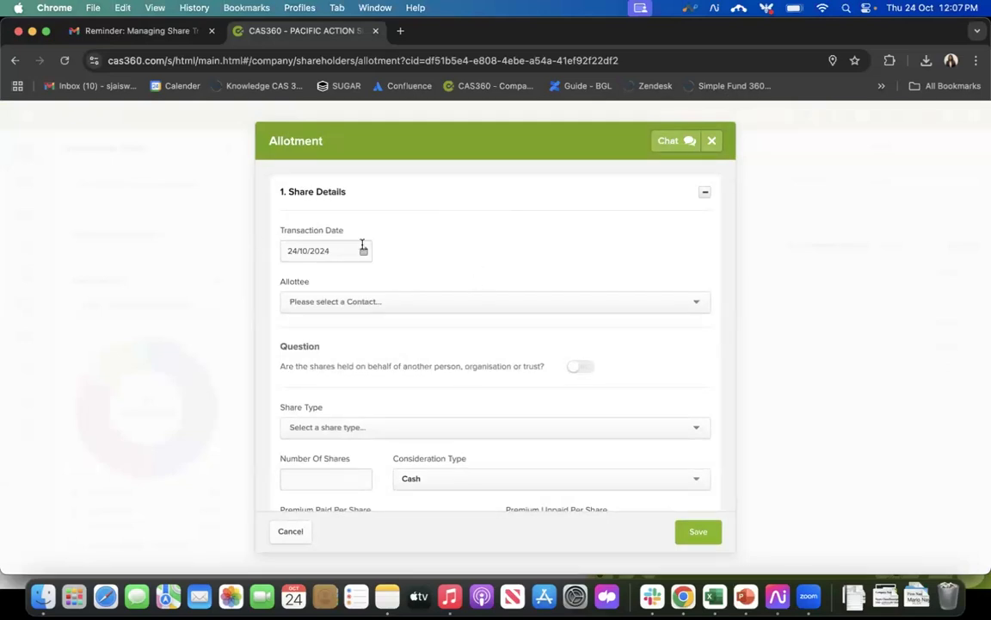
scroll(396, 258, "down", 2)
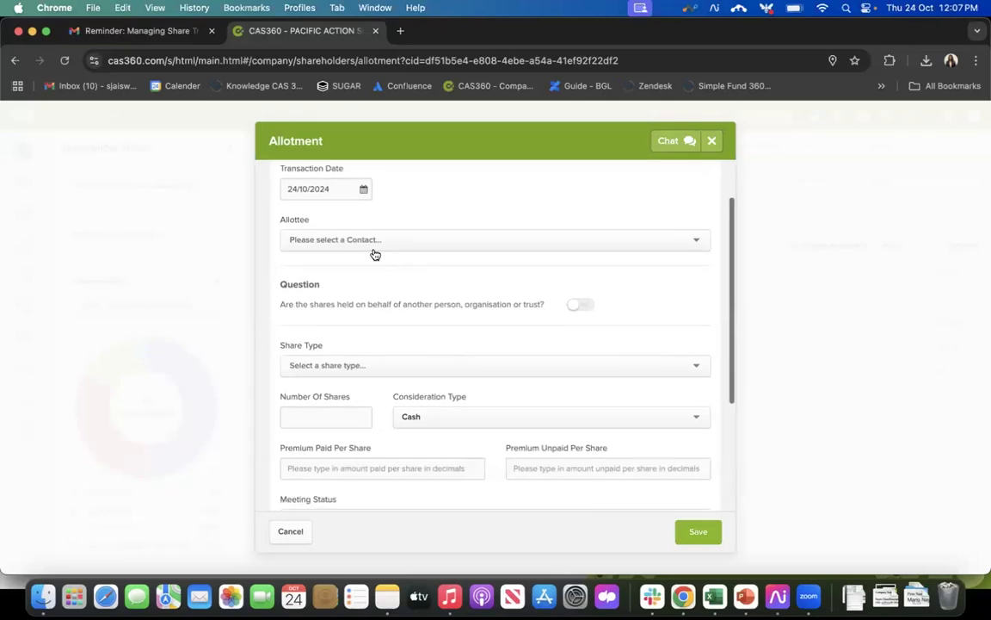
left_click(361, 240)
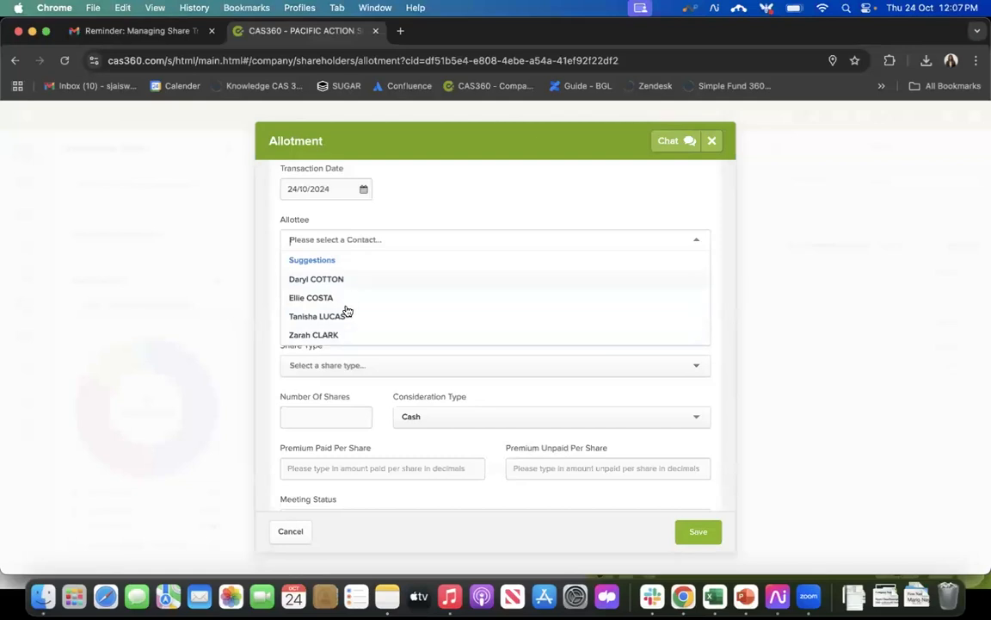
type("resha")
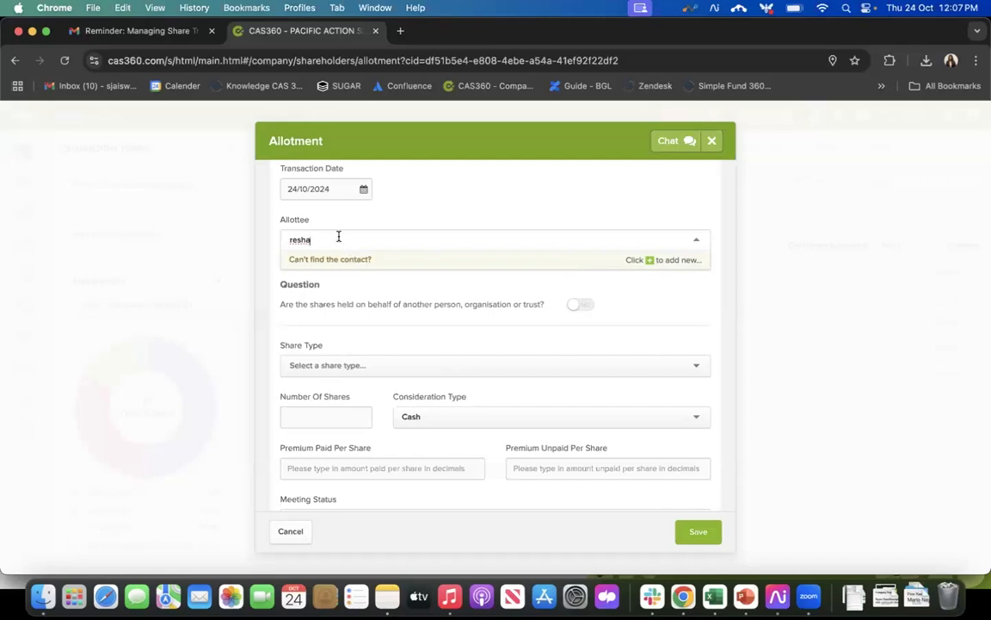
key("BackSpace")
key("BackSpace")
key("BackSpace")
key("BackSpace")
key("BackSpace")
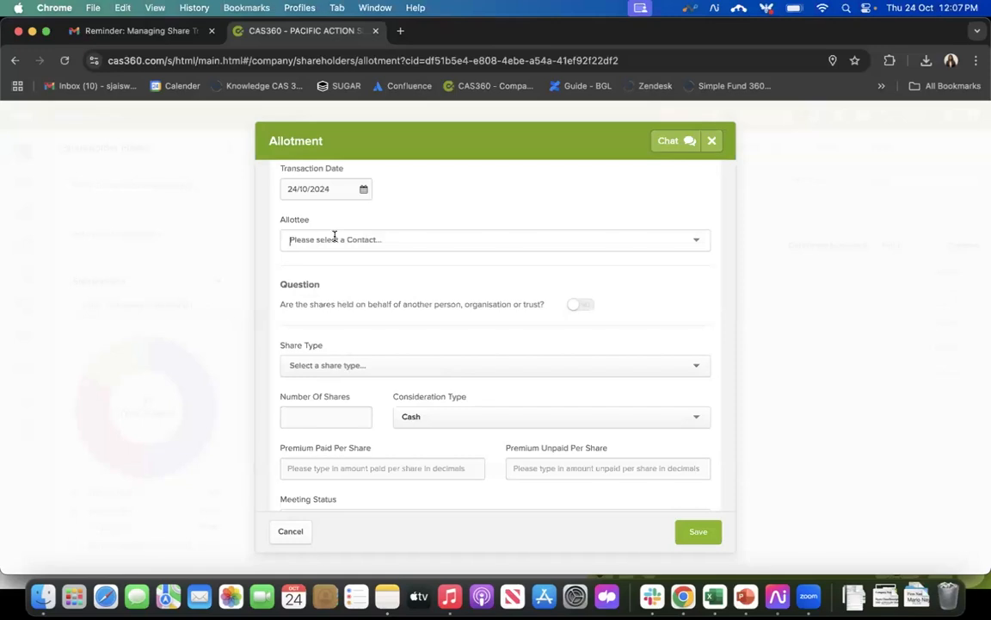
Step: Search the contacts for "s" and select the existing individual contact from the matches as allottee
type("s")
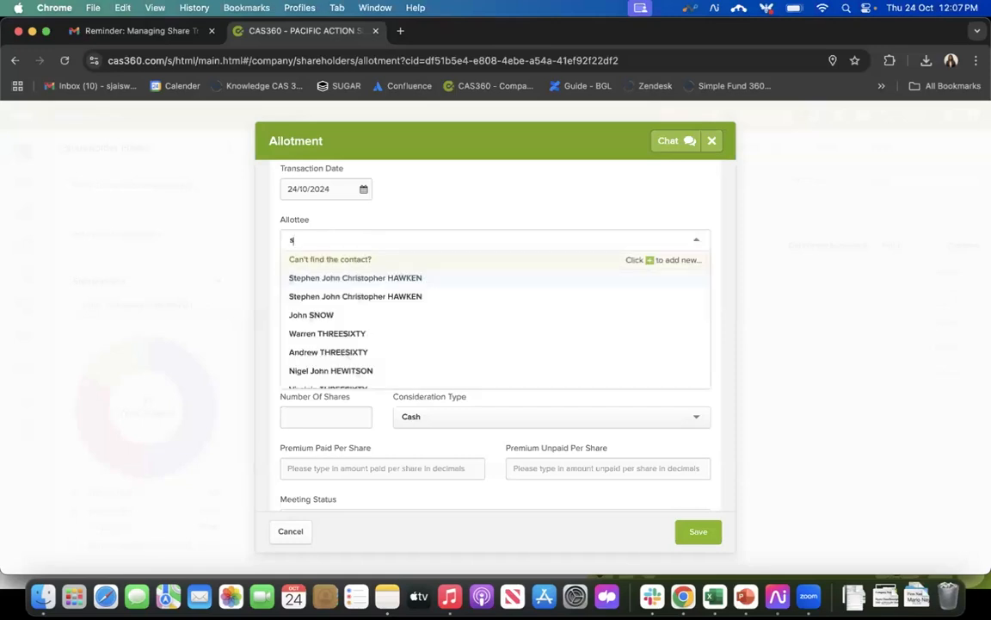
left_click(334, 315)
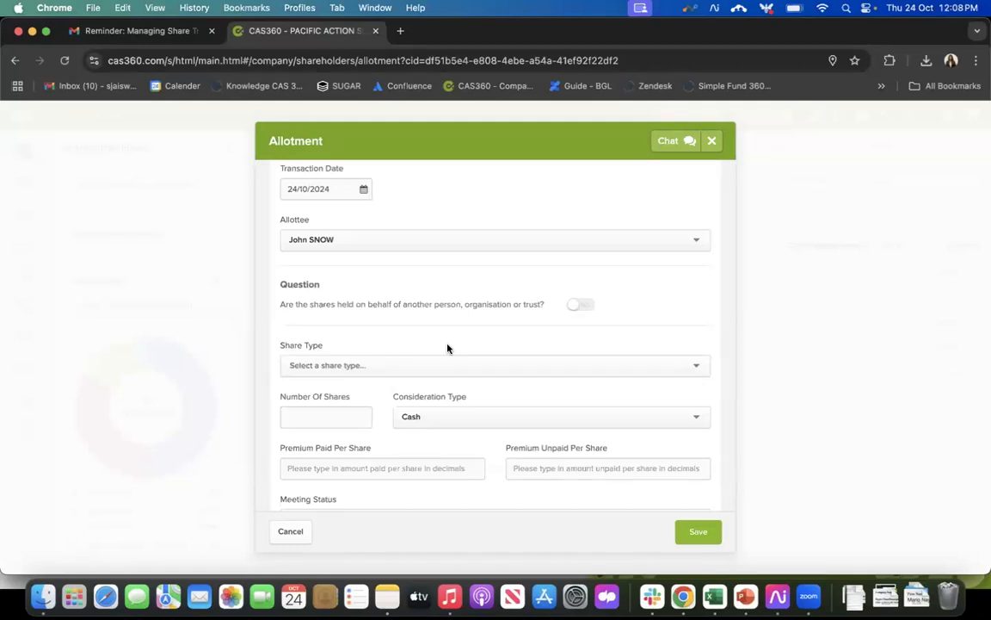
left_click(583, 306)
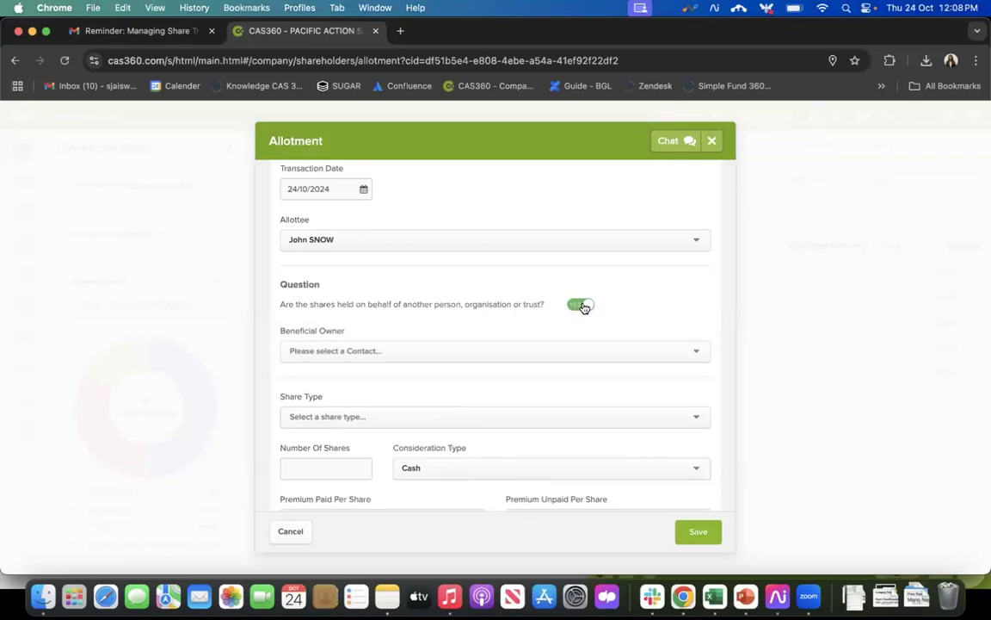
left_click(337, 351)
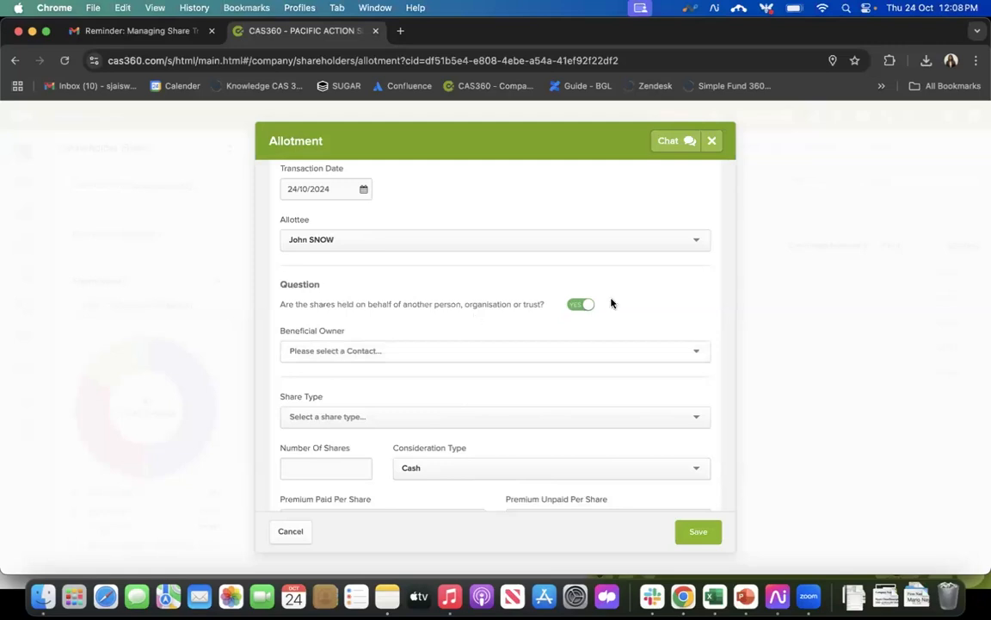
left_click(579, 307)
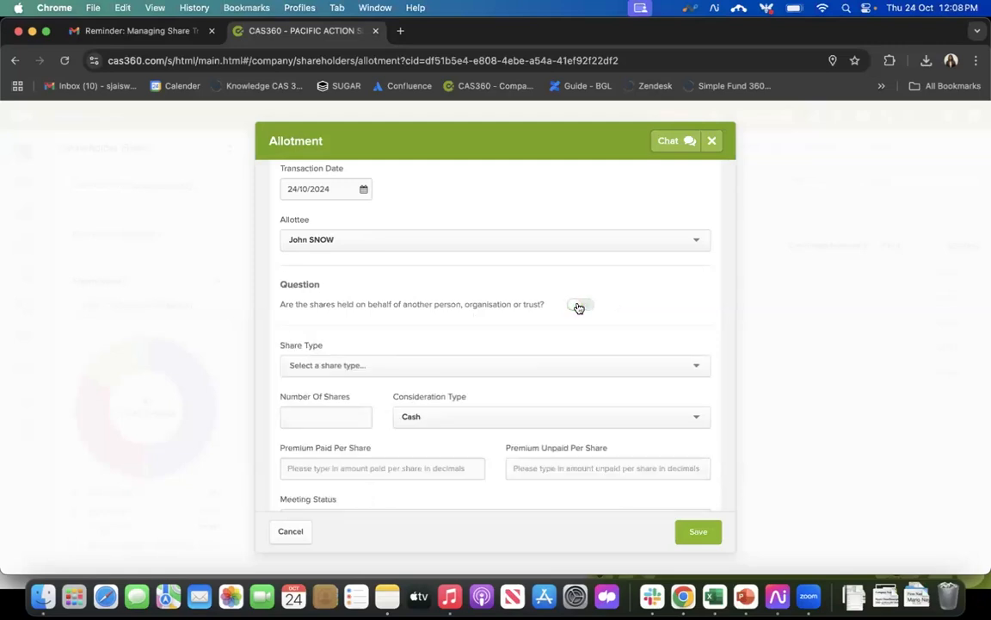
left_click(365, 367)
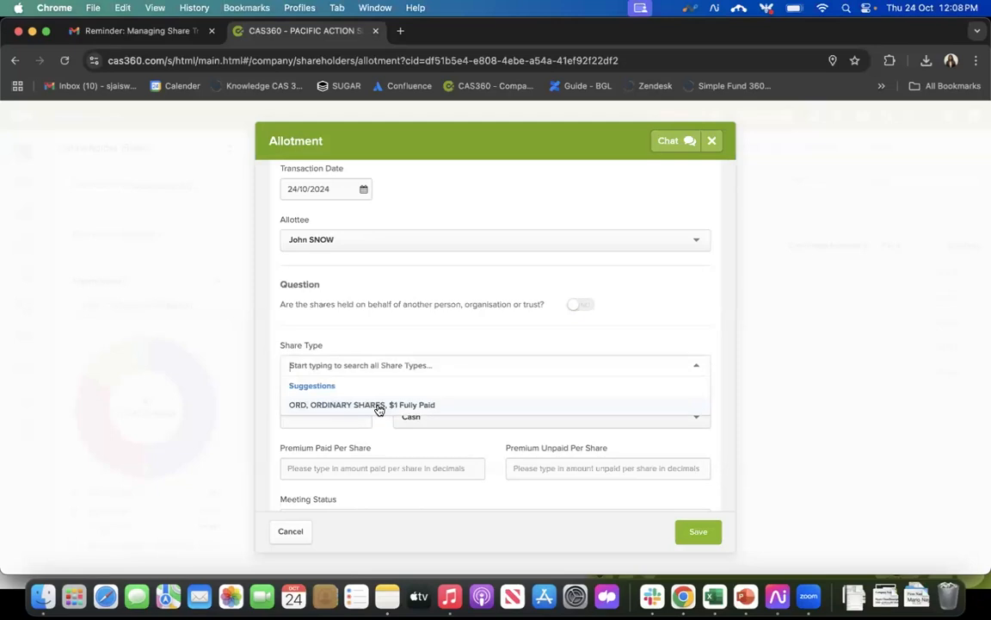
type("pref")
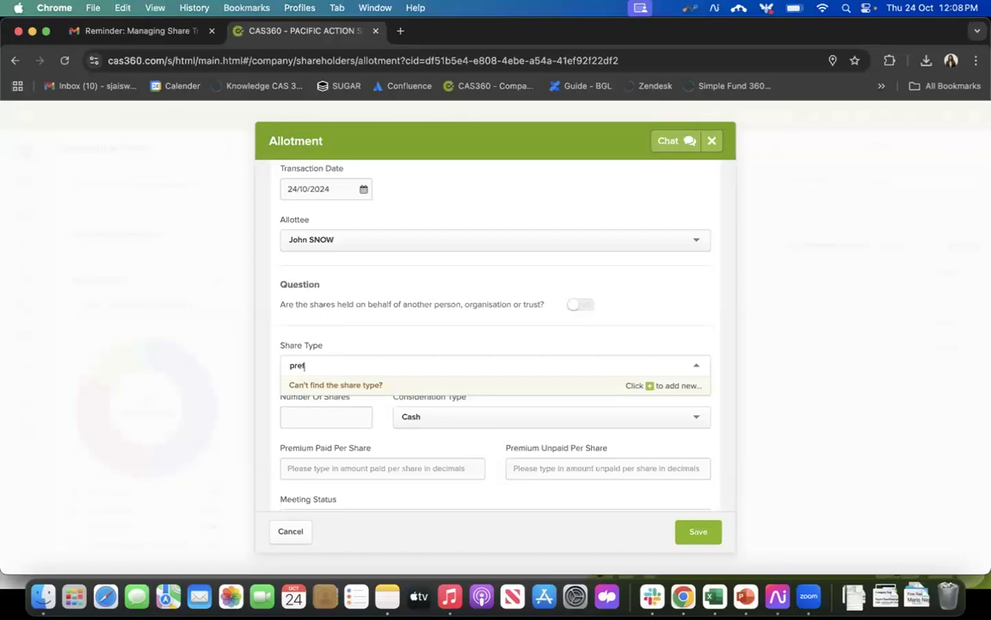
key("BackSpace")
key("BackSpace")
key("BackSpace")
key("BackSpace")
key("BackSpace")
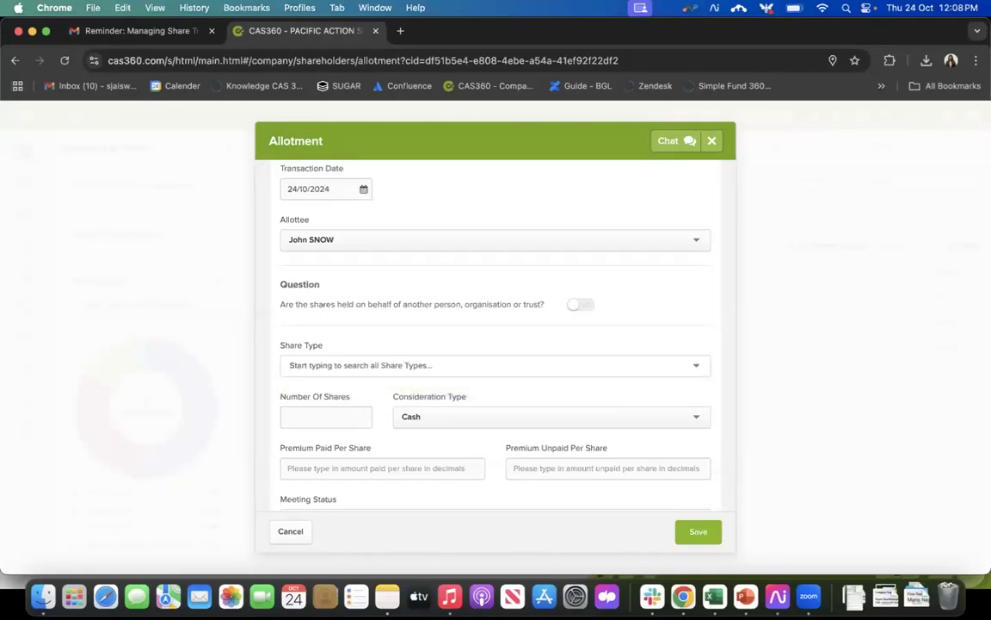
Step: Set the share type to ORD, ORDINARY SHARES, $1 Fully Paid and the number of shares to 10
type("or")
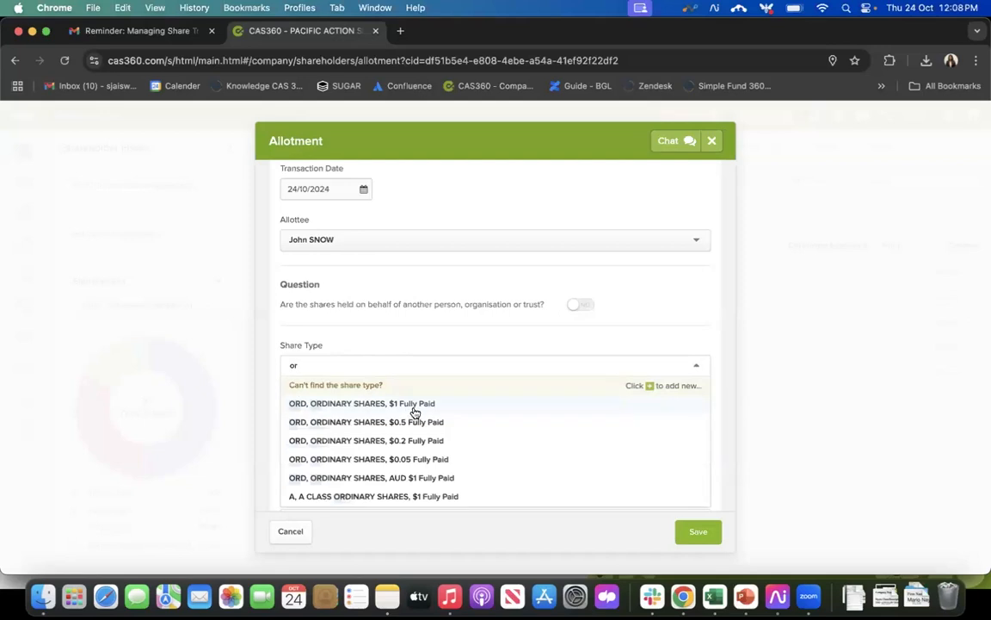
left_click(413, 404)
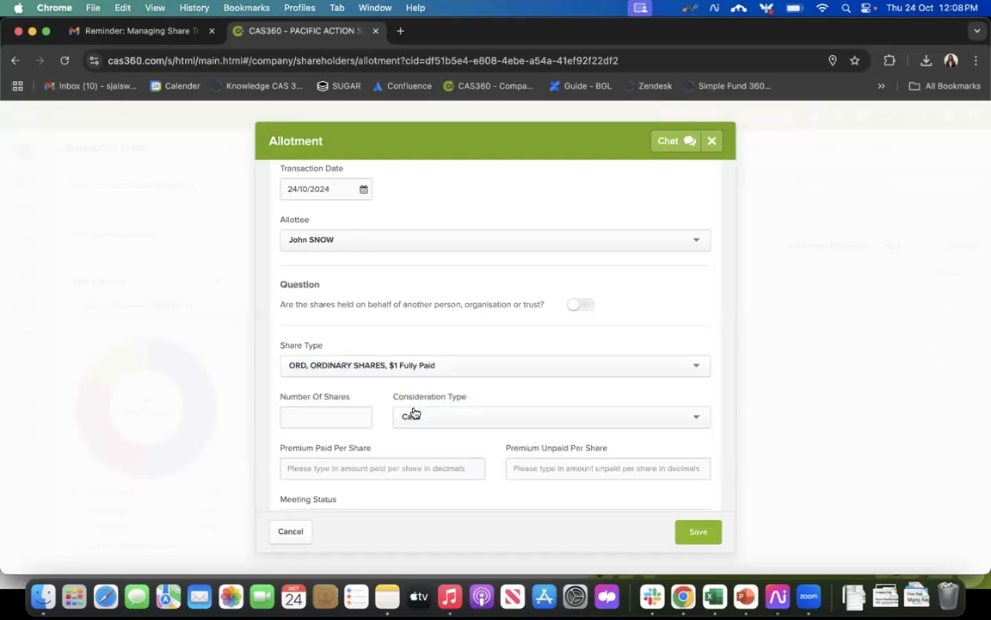
left_click(326, 419)
type("10")
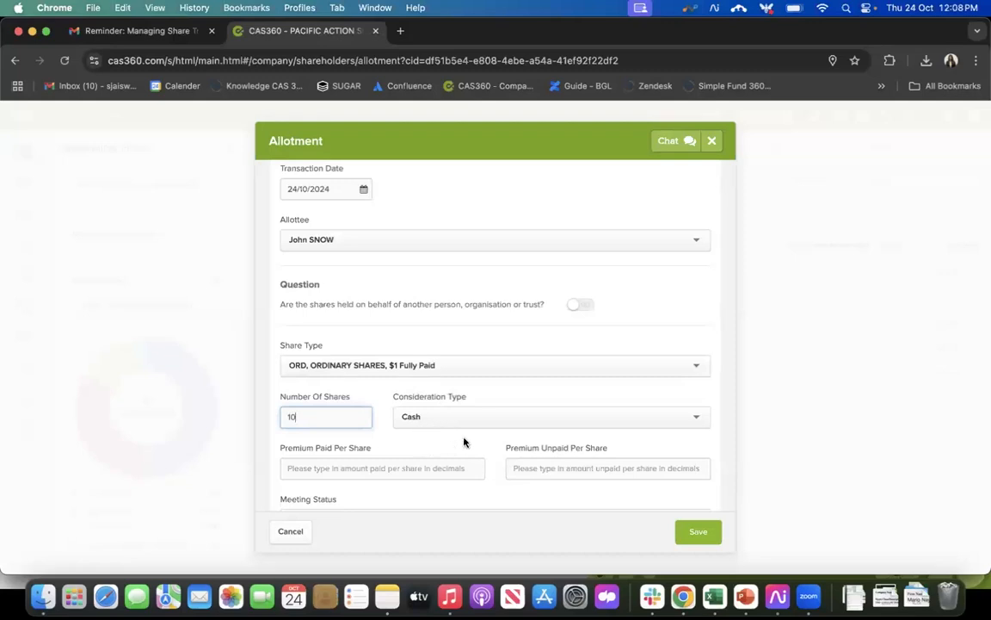
Step: Review the consideration types and choose Cash for the allotment
scroll(466, 440, "down", 3)
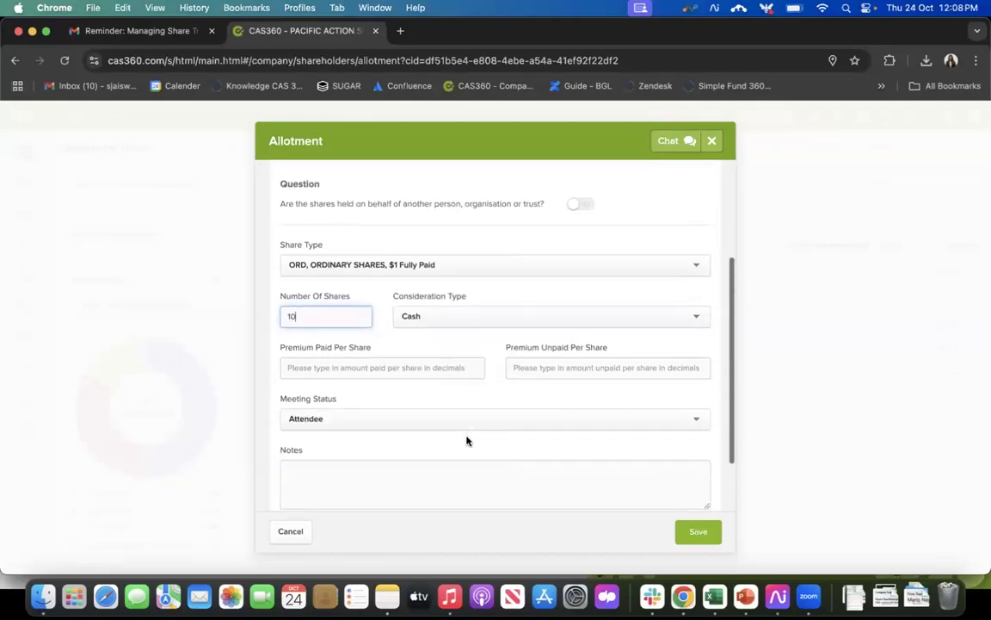
left_click(431, 315)
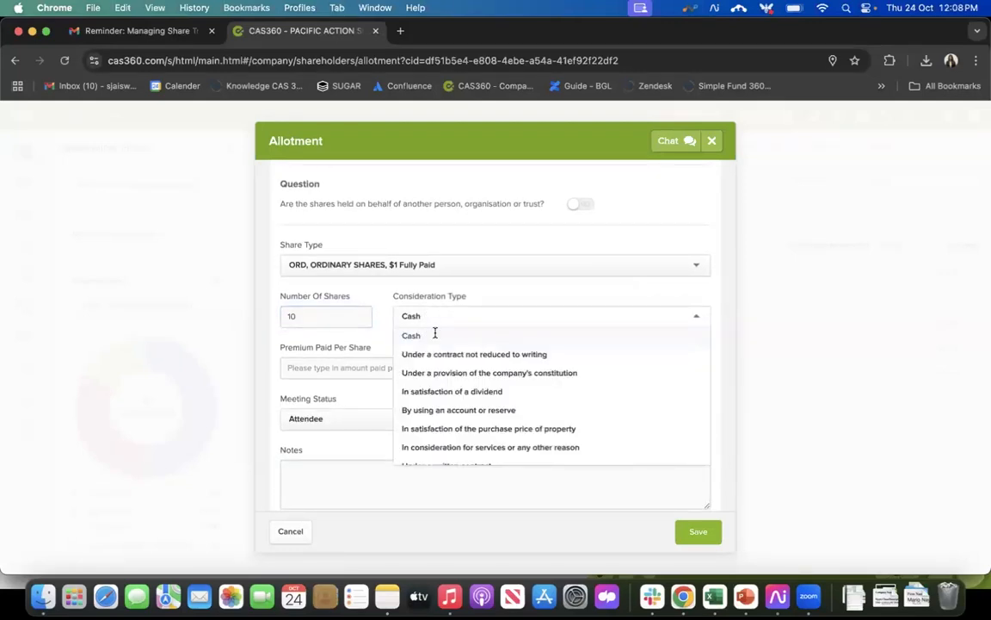
scroll(473, 414, "down", 2)
scroll(472, 414, "up", 2)
left_click(413, 336)
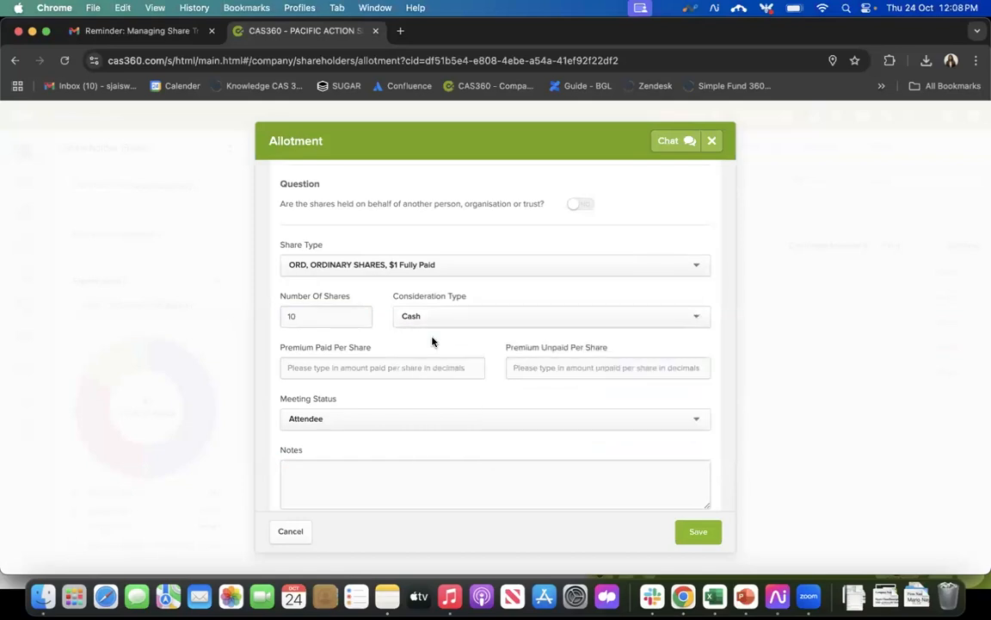
Step: Set both the premium paid per share and the premium unpaid per share to 10 for the allotment
left_click(393, 355)
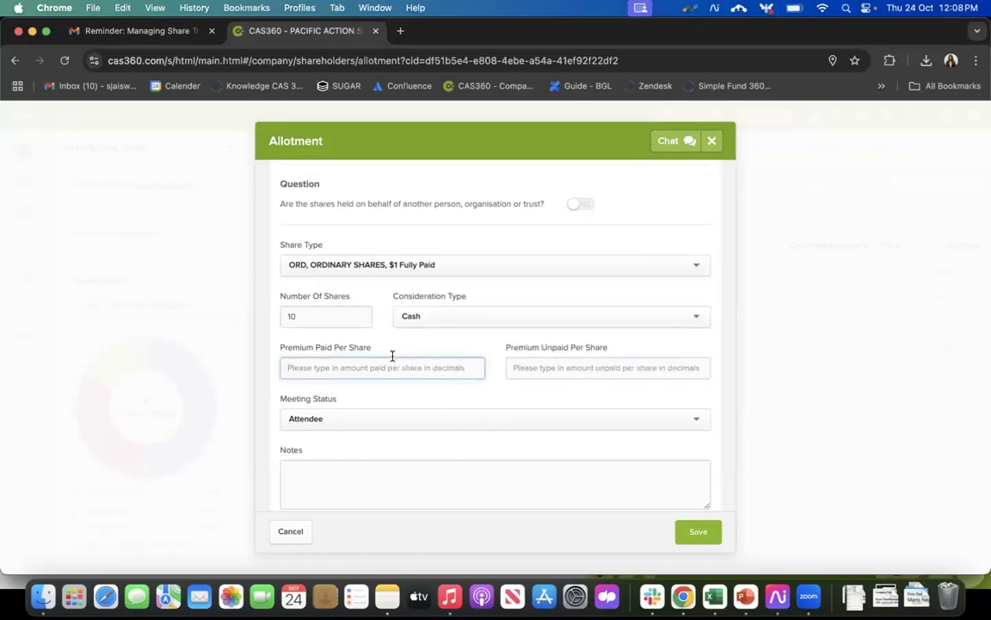
type("10")
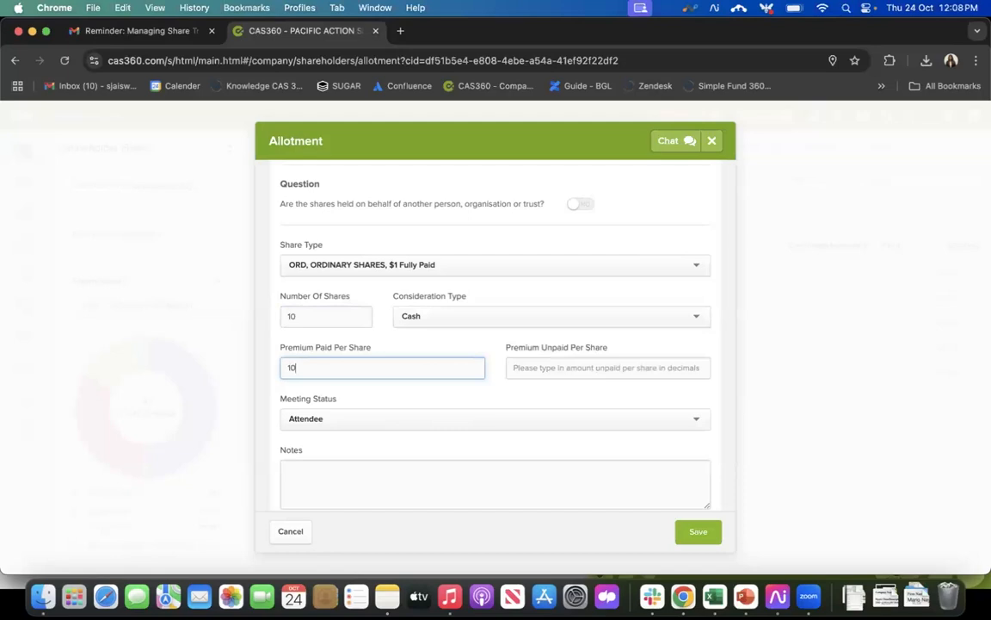
left_click(536, 372)
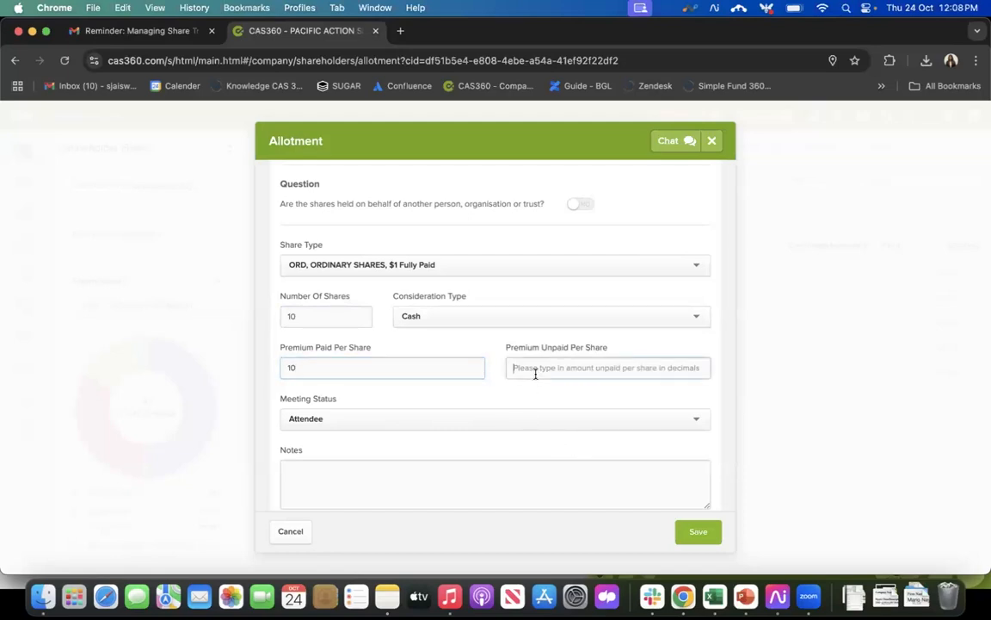
type("10")
left_click(462, 383)
Step: Set the allottee's meeting status to Attendee and enter "Today" in the allotment notes
scroll(414, 437, "down", 3)
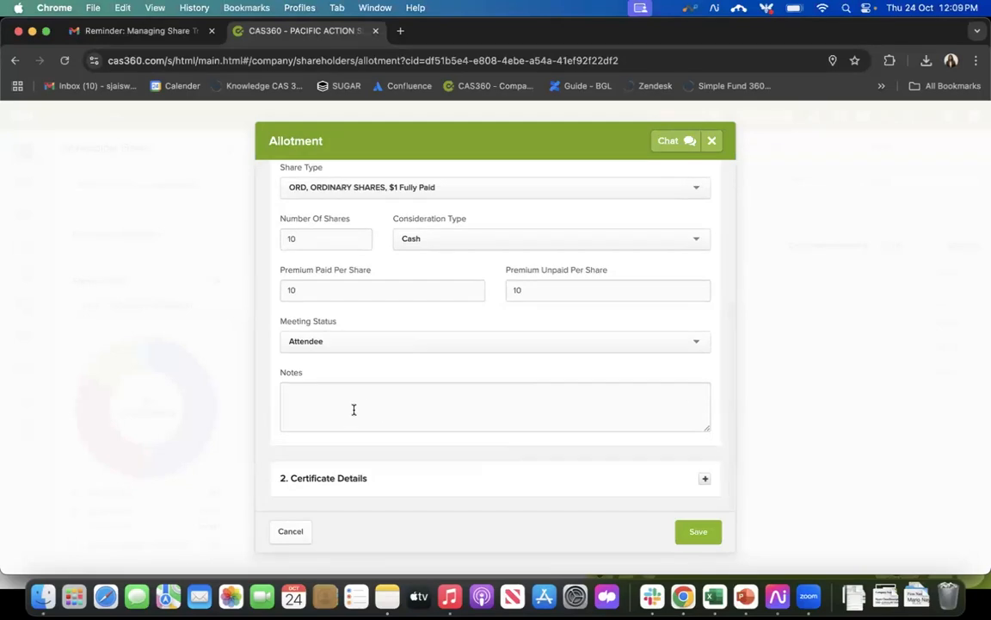
left_click(389, 343)
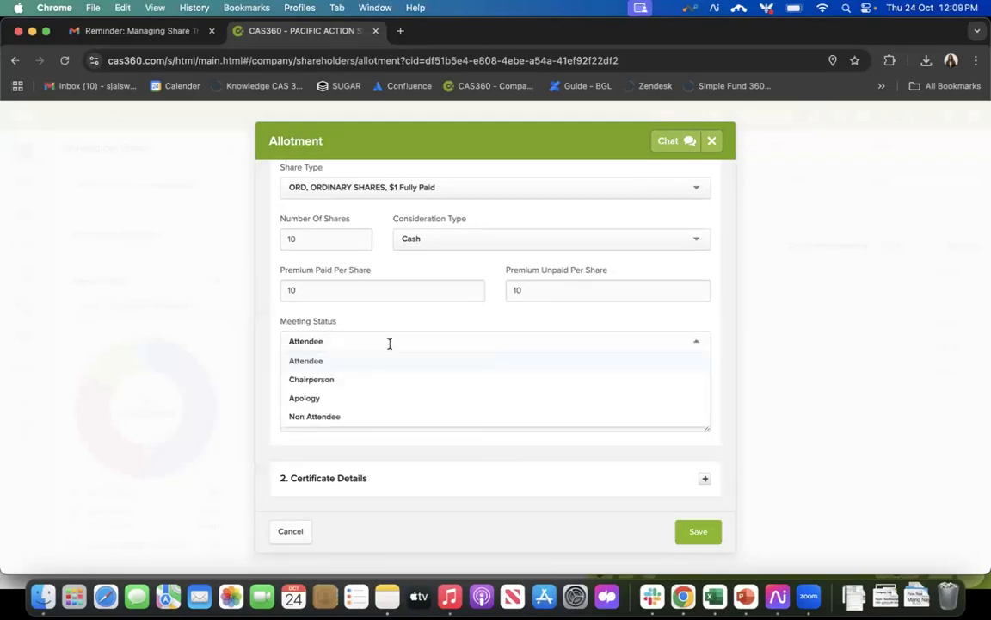
left_click(375, 360)
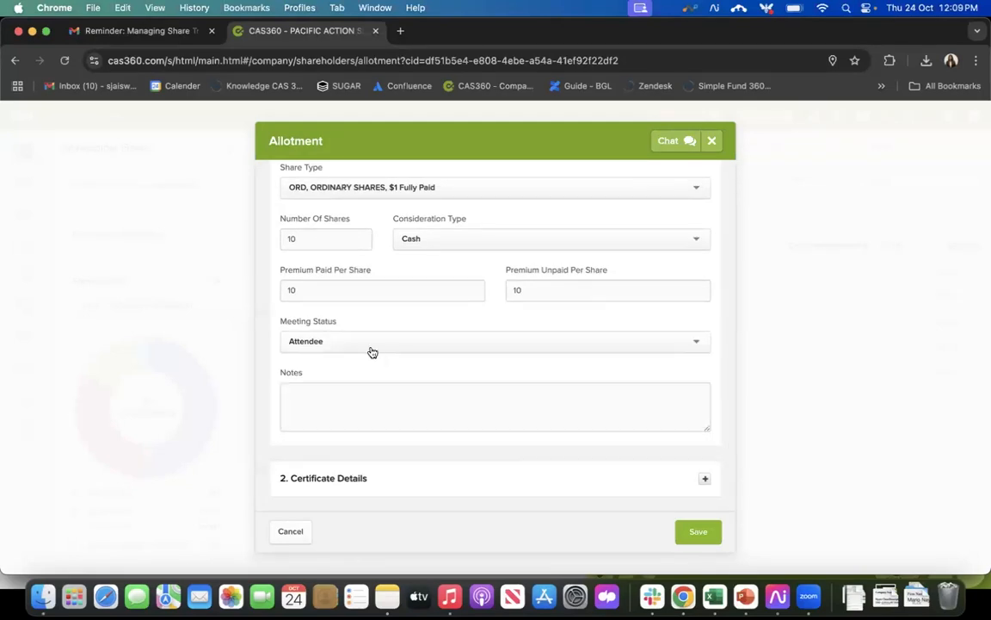
left_click(353, 401)
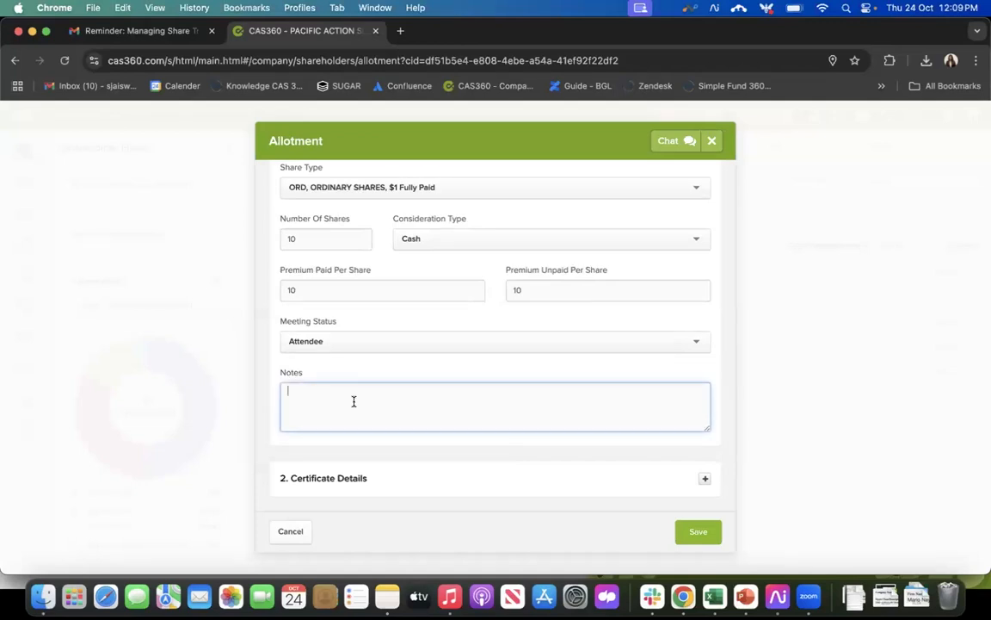
type("Today")
Step: Check the certificate details and the entered allotment values, and save the allotment
left_click(705, 480)
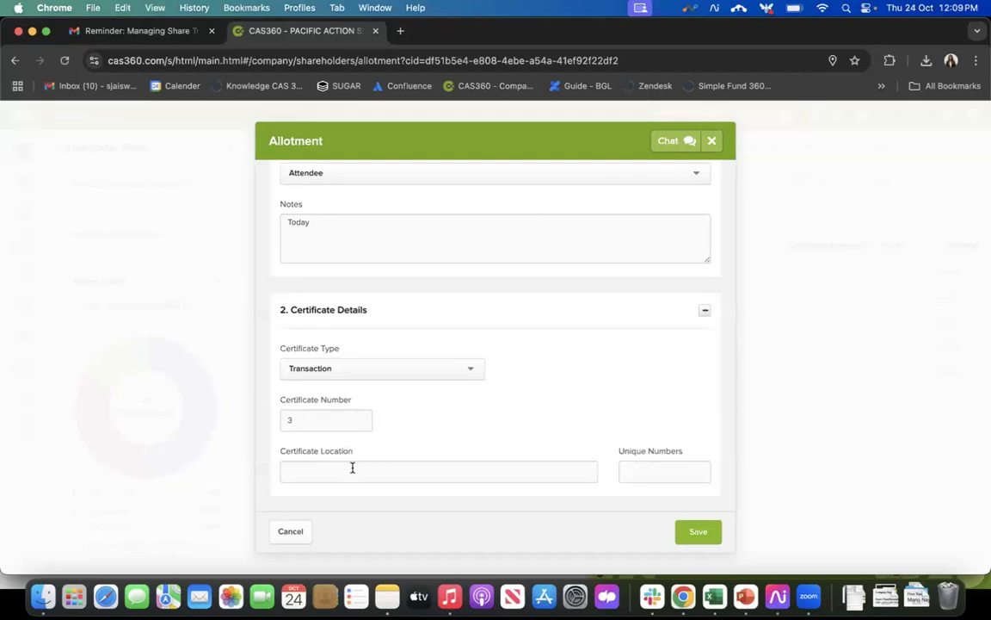
left_click(706, 313)
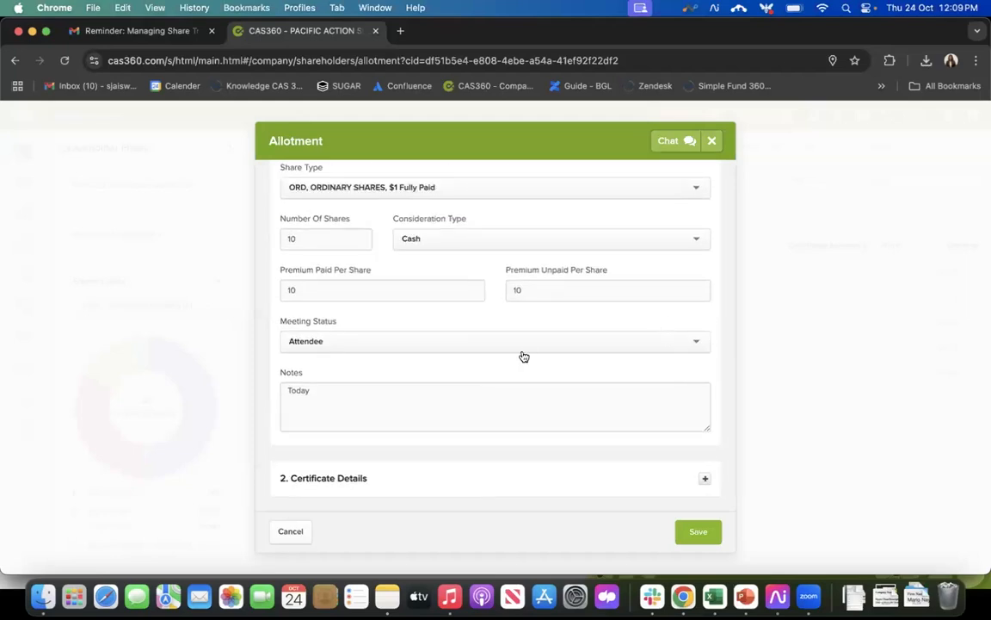
scroll(523, 356, "up", 5)
scroll(524, 357, "down", 3)
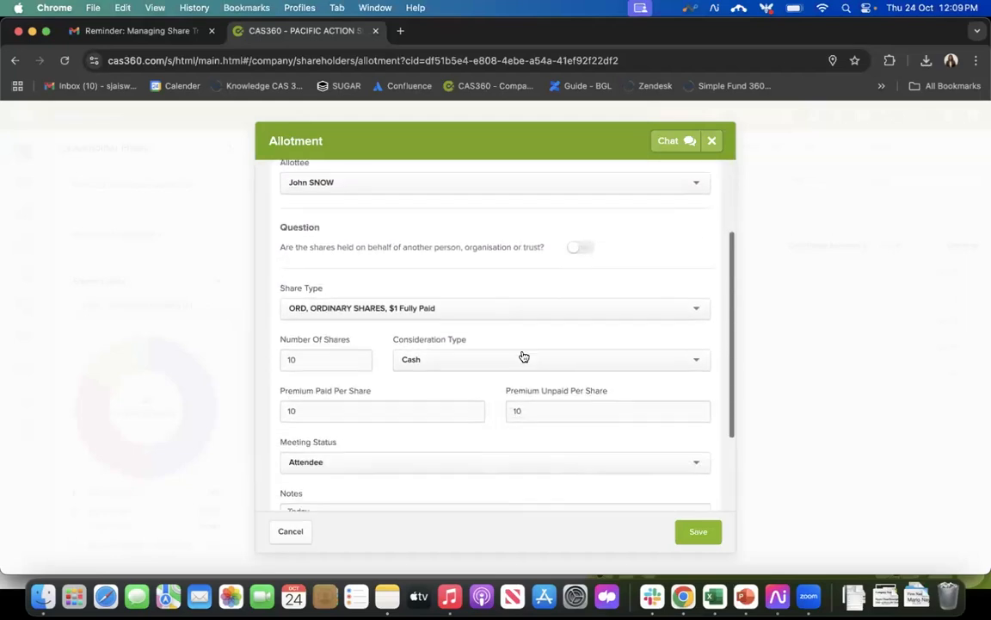
left_click(698, 532)
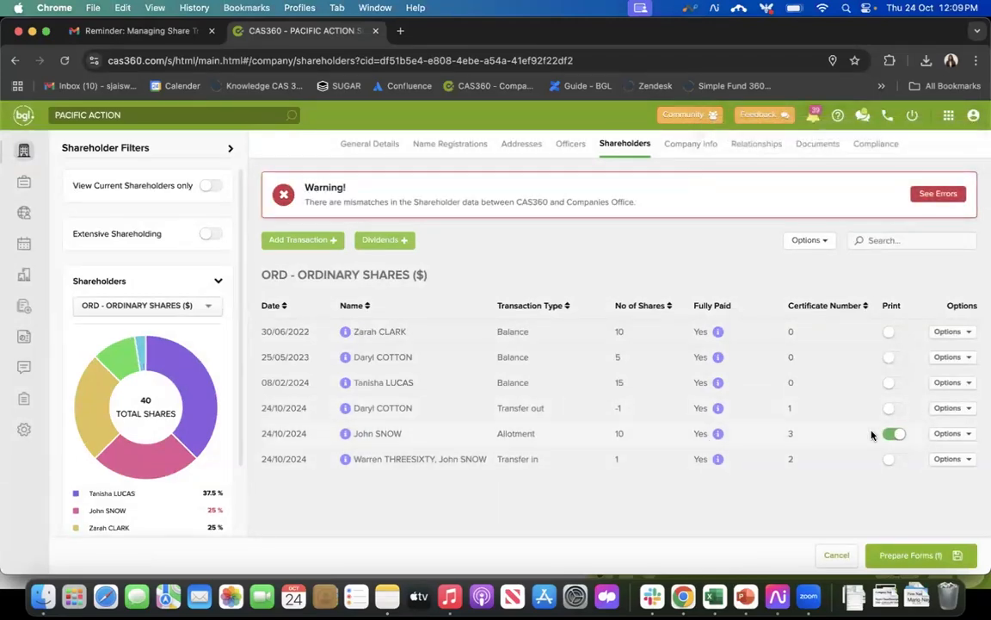
Step: Prepare the forms for the new allotment and look through the documents offered for production
left_click(919, 556)
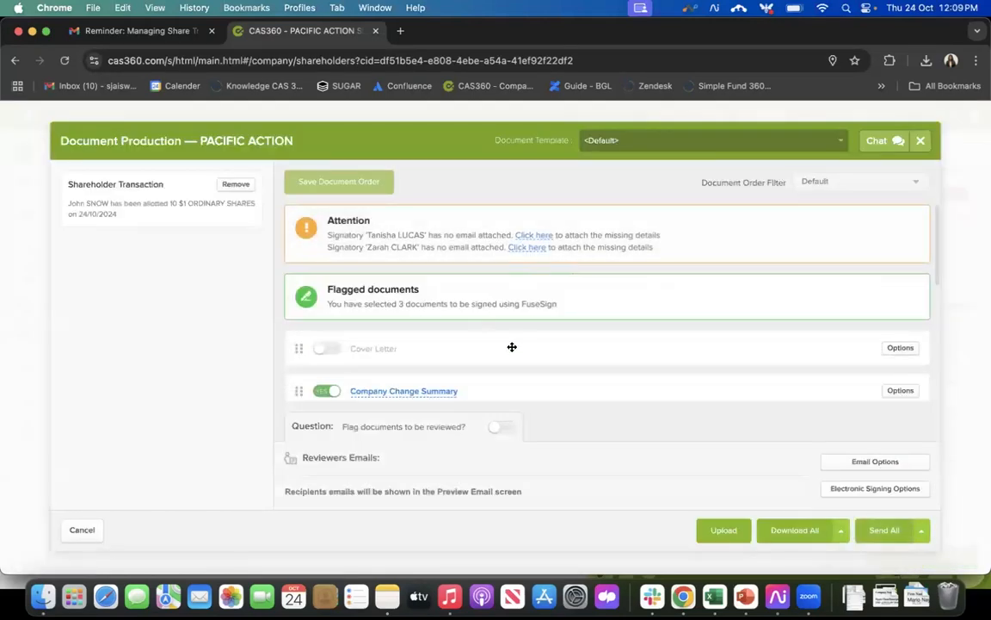
scroll(519, 345, "down", 1)
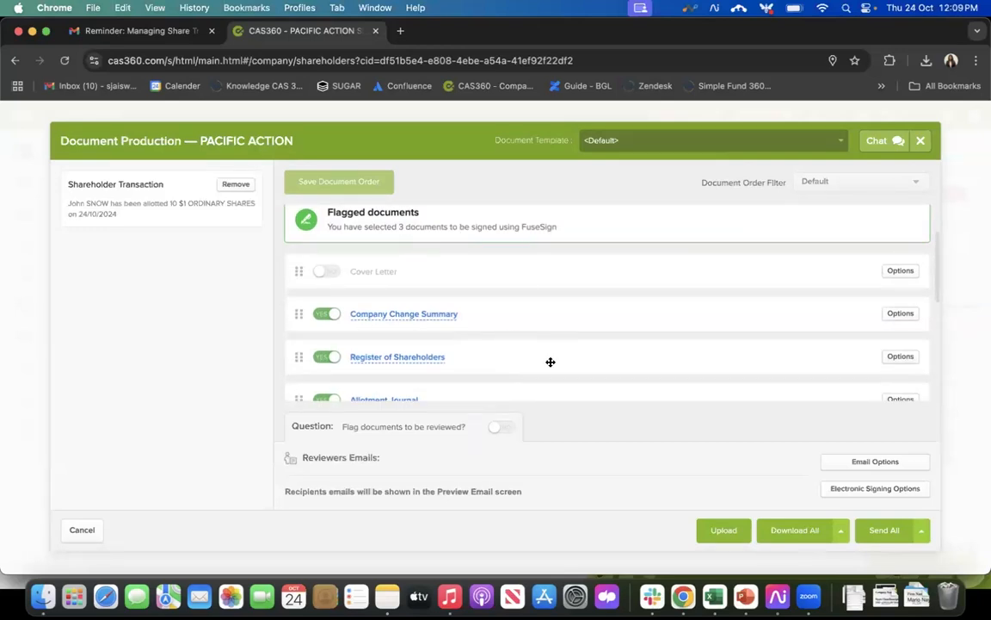
scroll(551, 361, "down", 1)
scroll(550, 362, "down", 1)
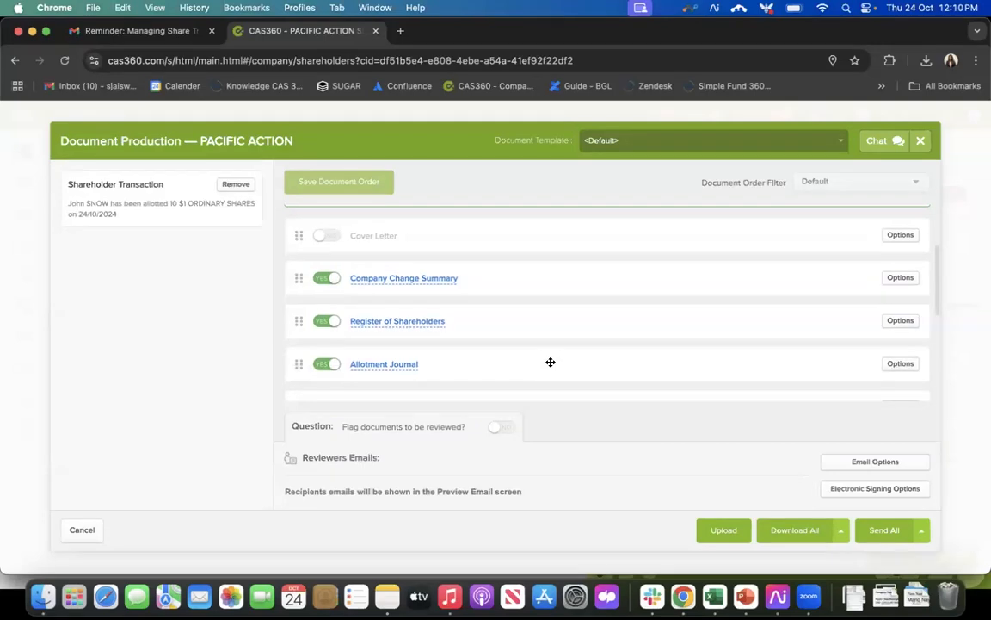
scroll(551, 363, "down", 1)
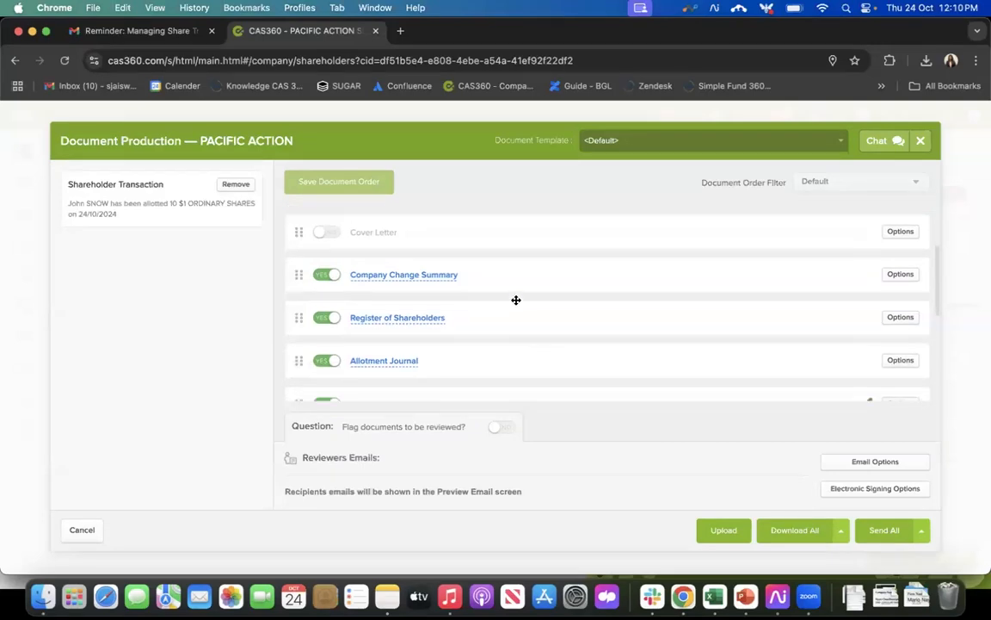
Step: Include the Cover Letter in the document set, preview its contents and return to Document Production
left_click(339, 234)
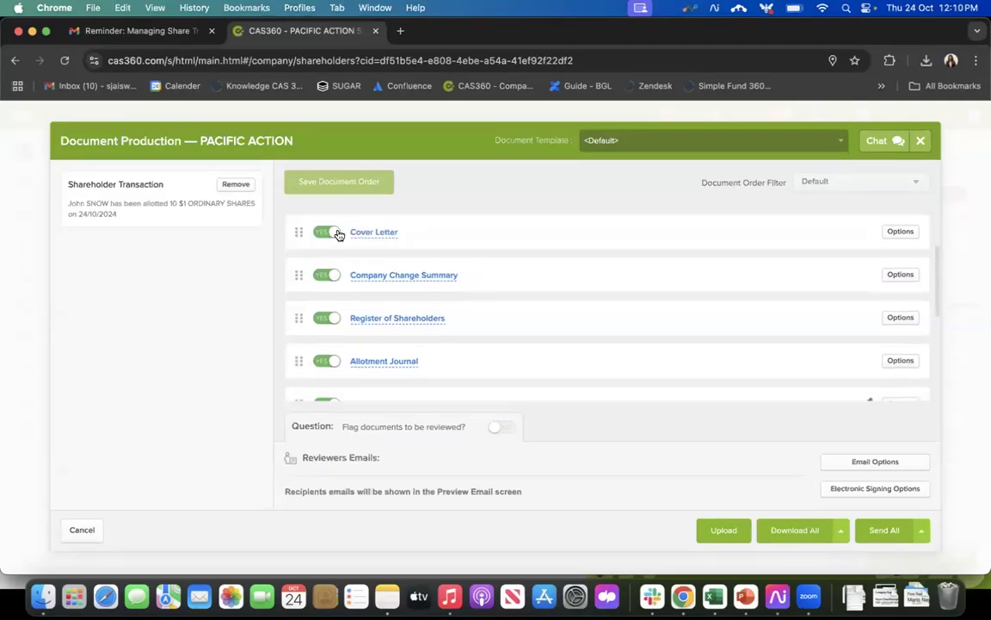
left_click(379, 232)
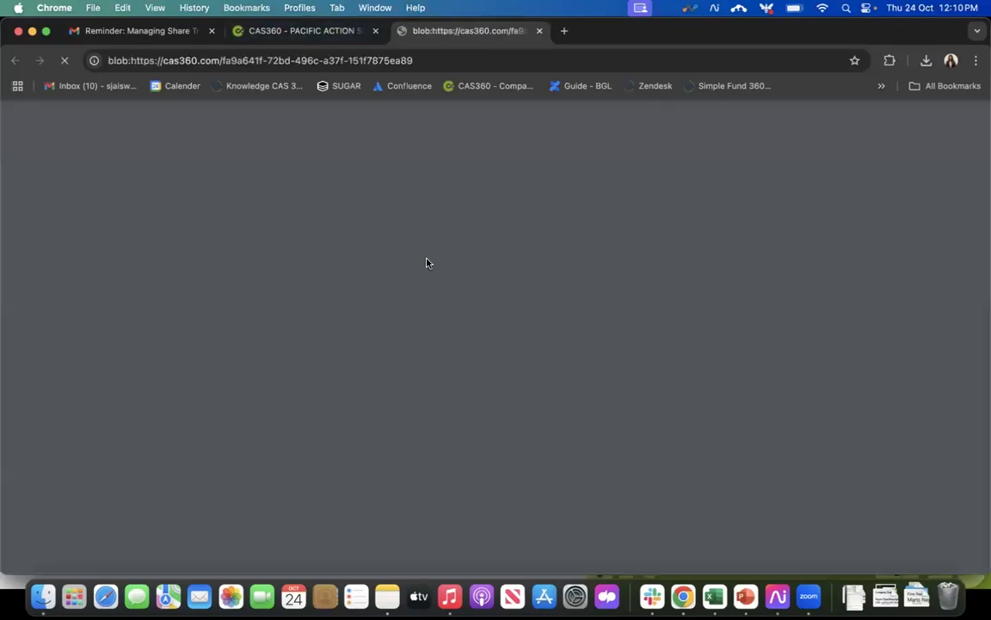
scroll(286, 327, "down", 5)
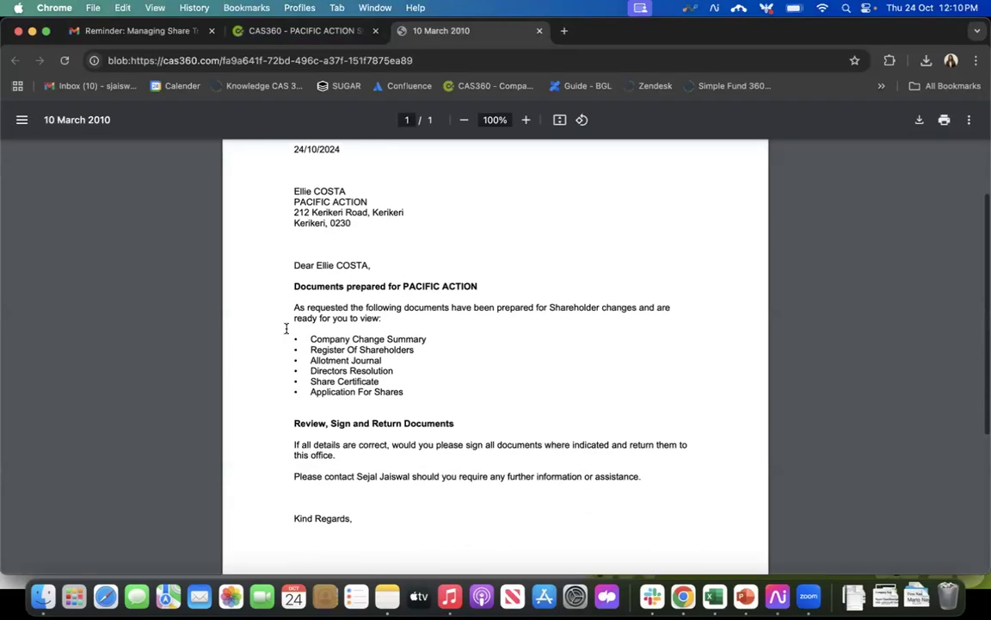
left_click(285, 30)
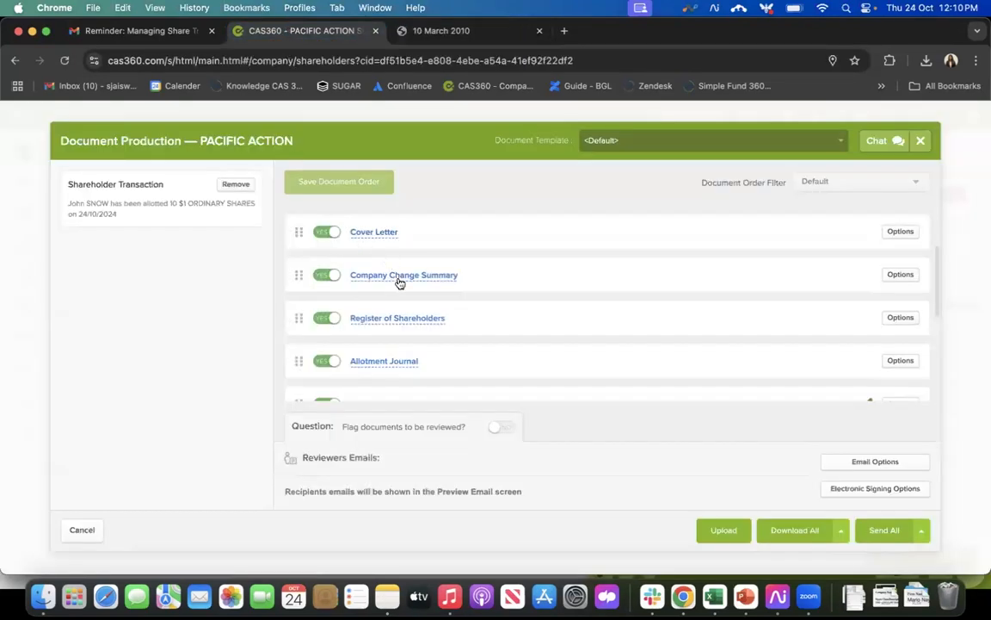
Step: Include the Notice of Members Meeting in the document set
scroll(435, 327, "down", 2)
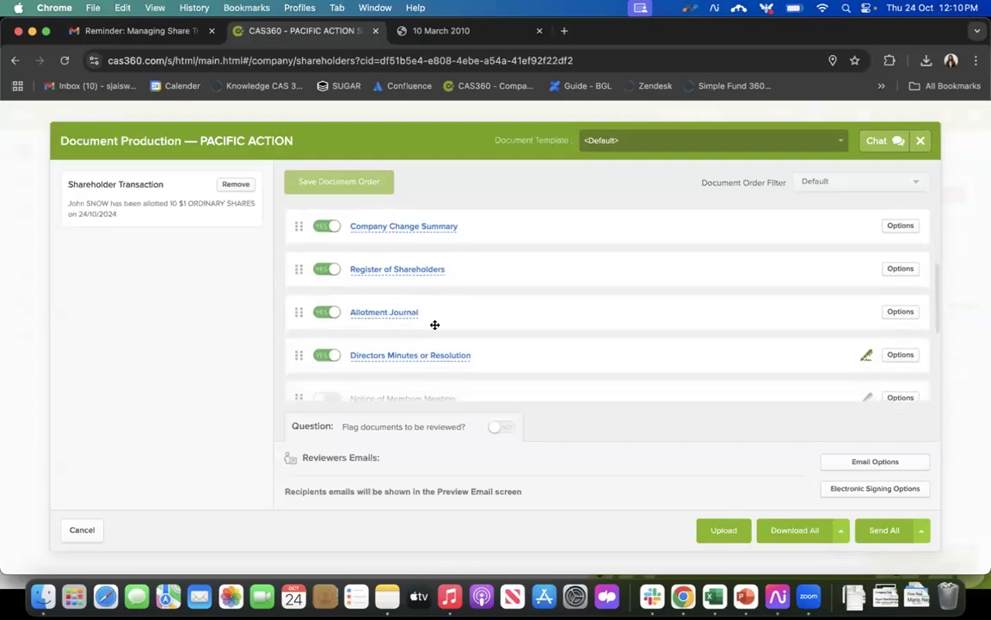
scroll(434, 324, "down", 1)
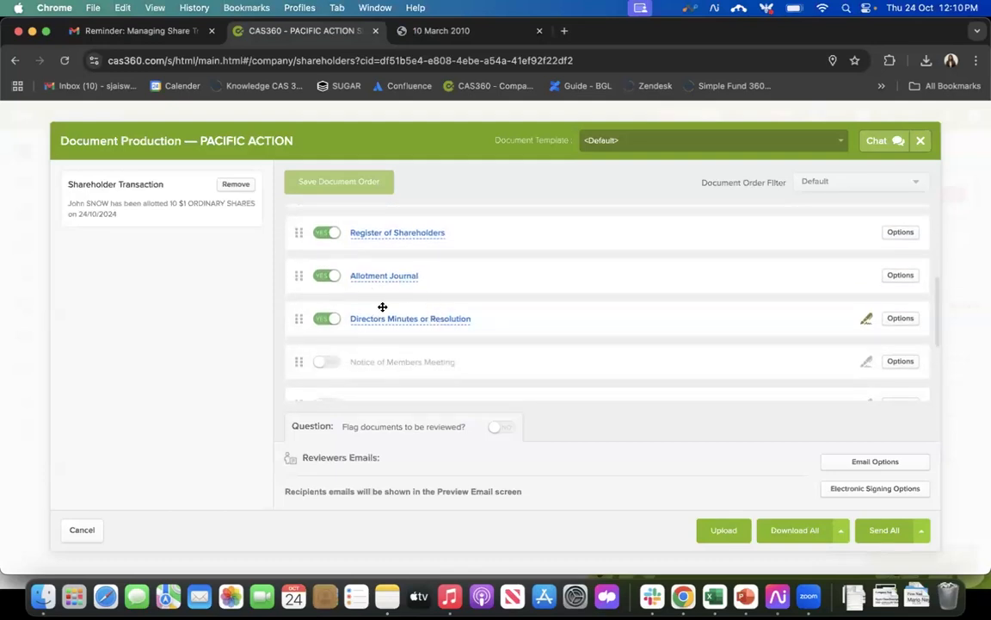
scroll(422, 328, "down", 2)
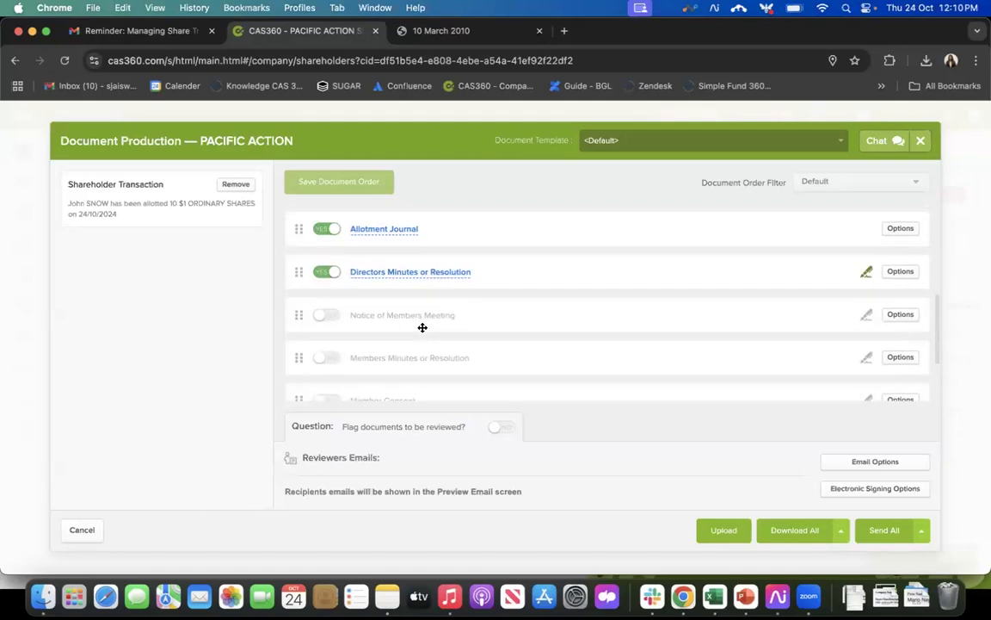
scroll(423, 327, "down", 3)
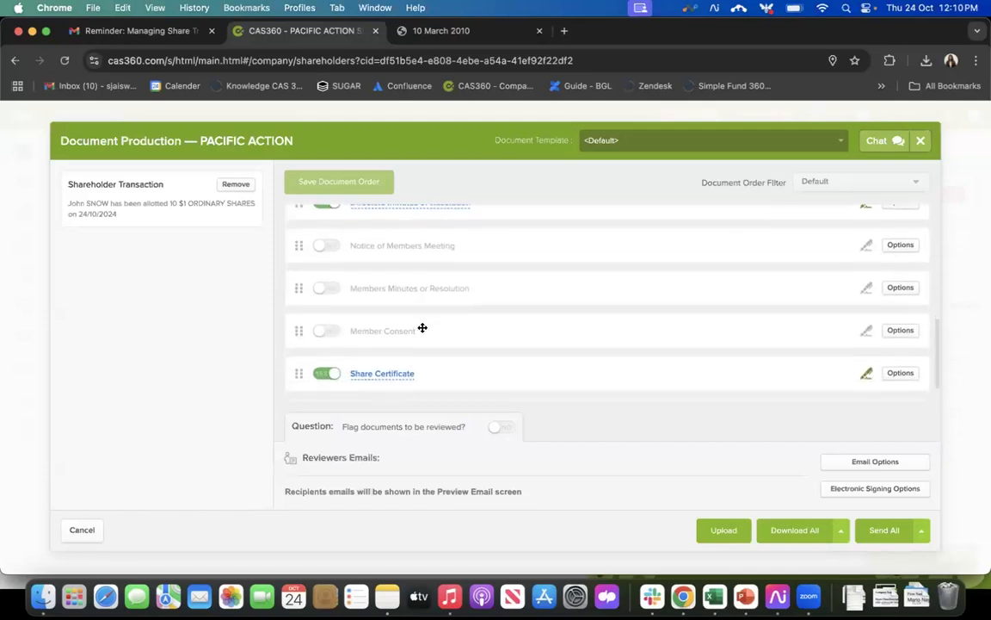
left_click(327, 243)
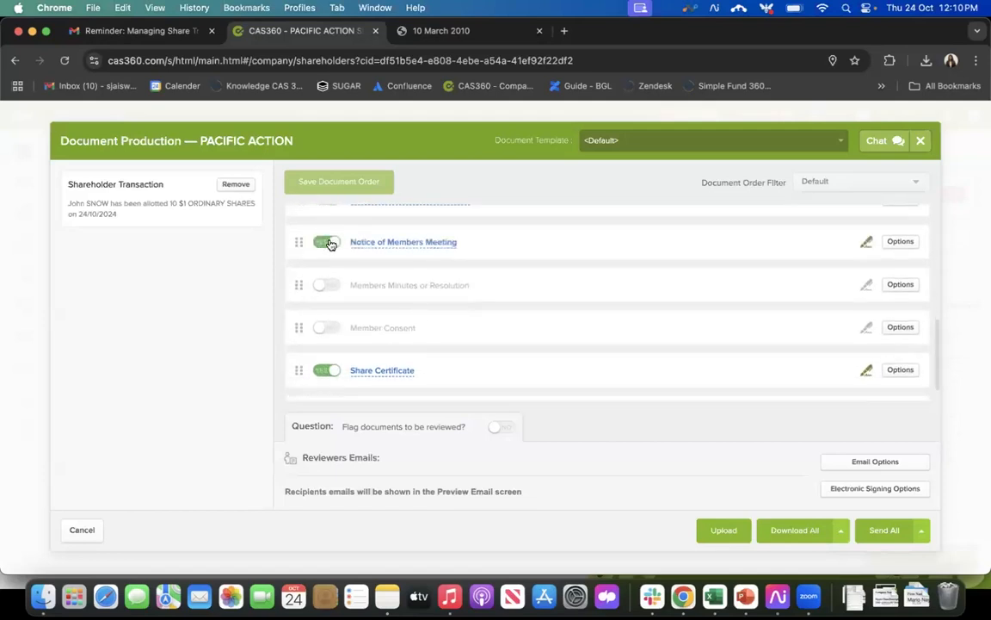
scroll(421, 318, "down", 1)
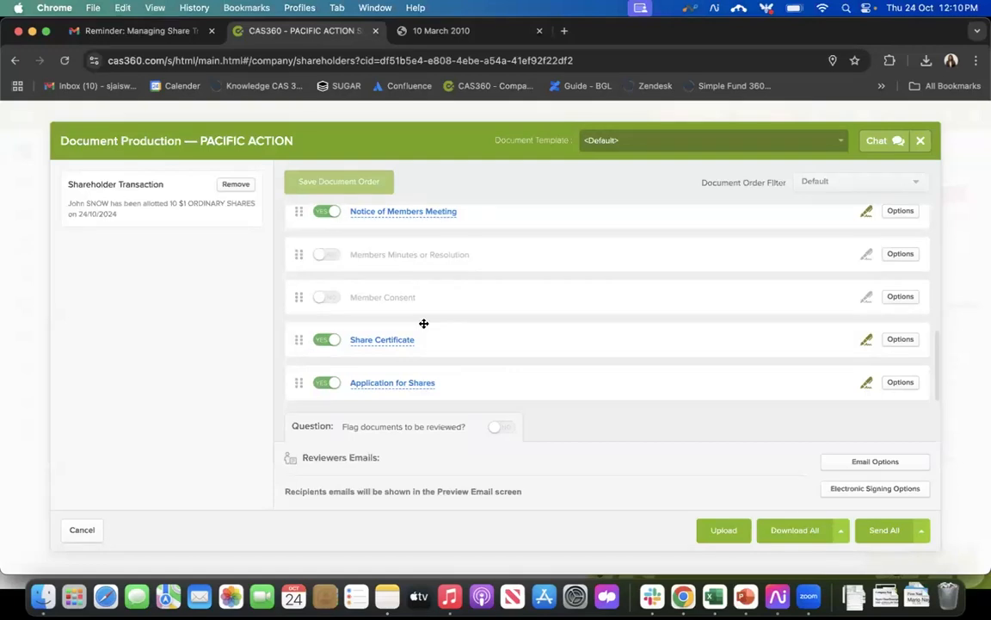
Step: Exclude the Notice of Members Meeting and the Cover Letter from the document set again
scroll(421, 323, "up", 3)
left_click(328, 297)
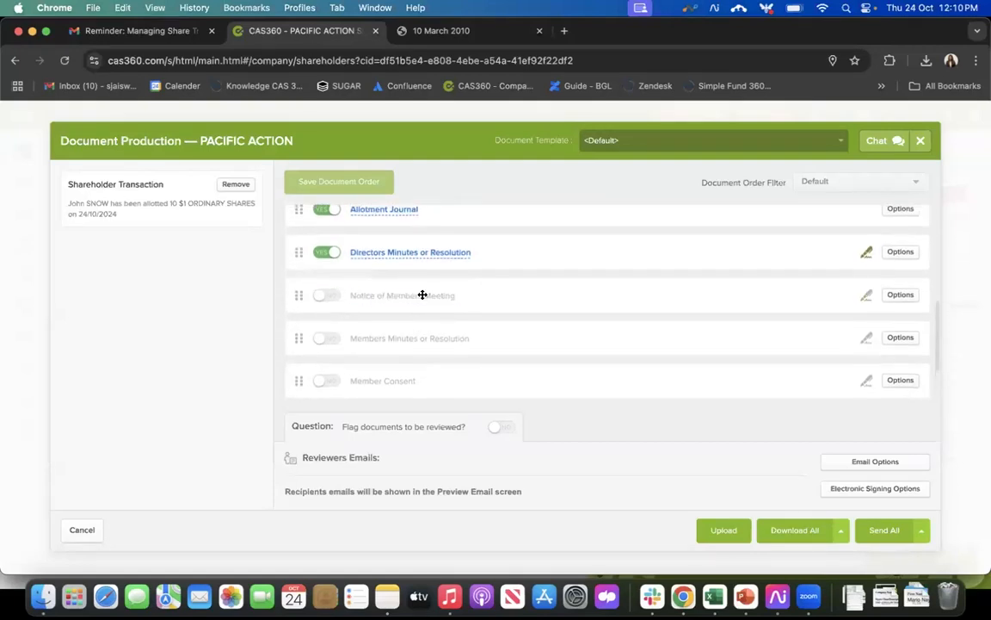
scroll(422, 294, "up", 5)
left_click(327, 293)
Step: Try excluding the Application for Shares and the Share Certificate from the document set, and include both again
scroll(496, 294, "down", 2)
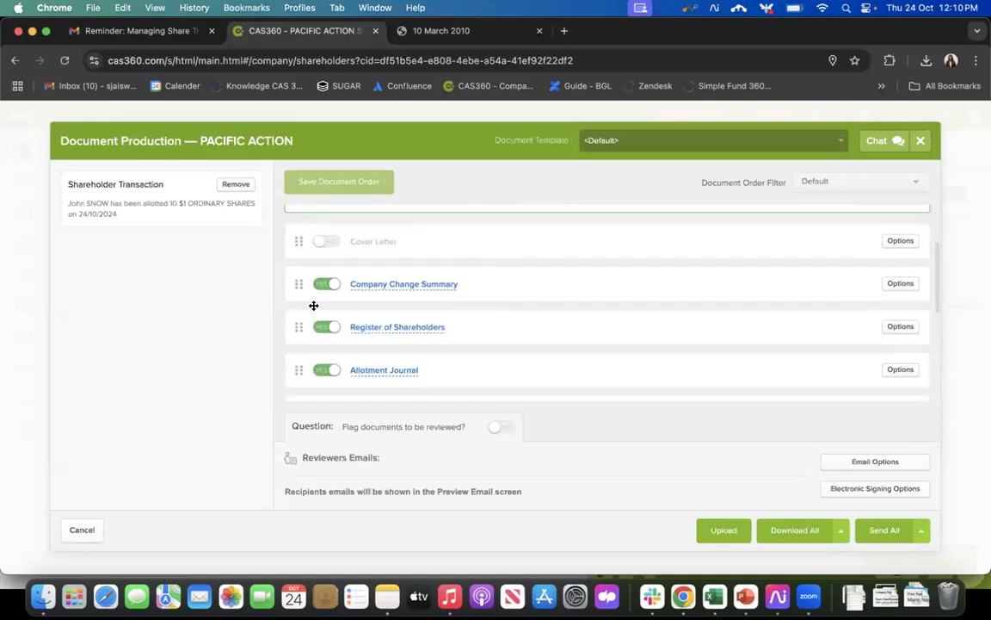
scroll(520, 241, "down", 2)
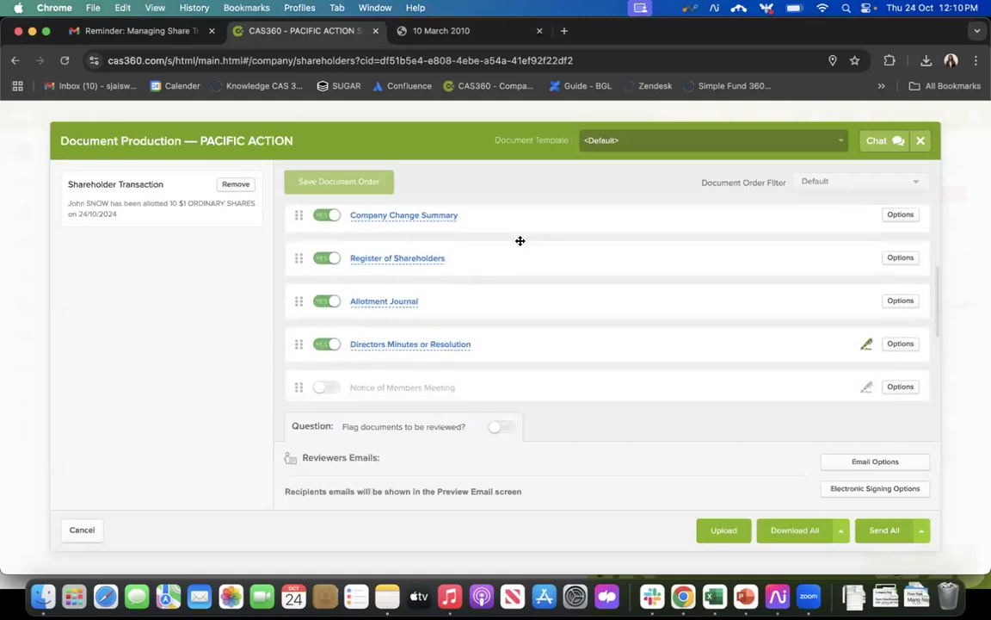
scroll(520, 241, "down", 3)
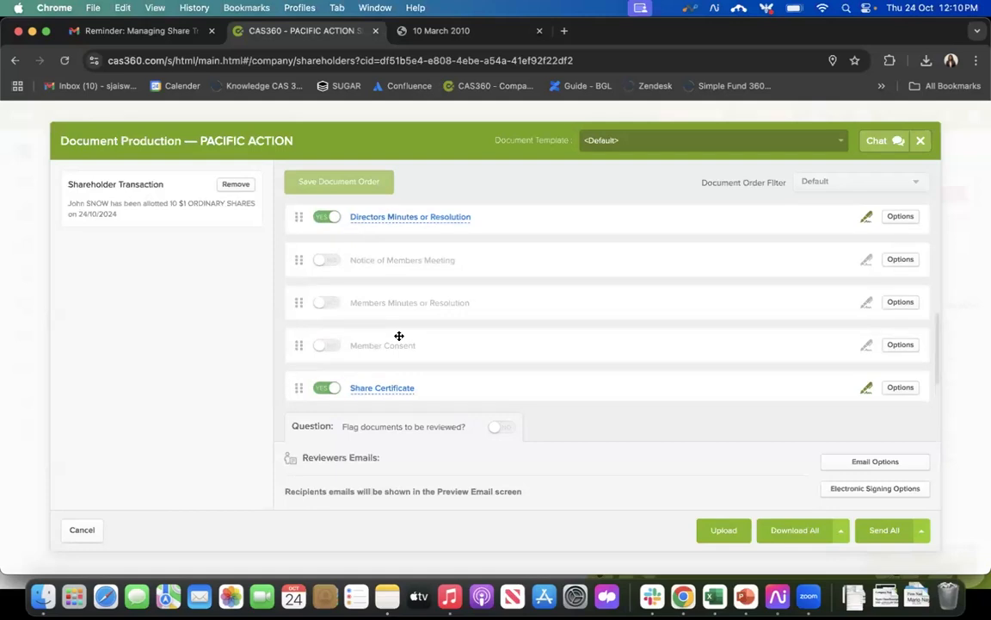
scroll(398, 335, "down", 2)
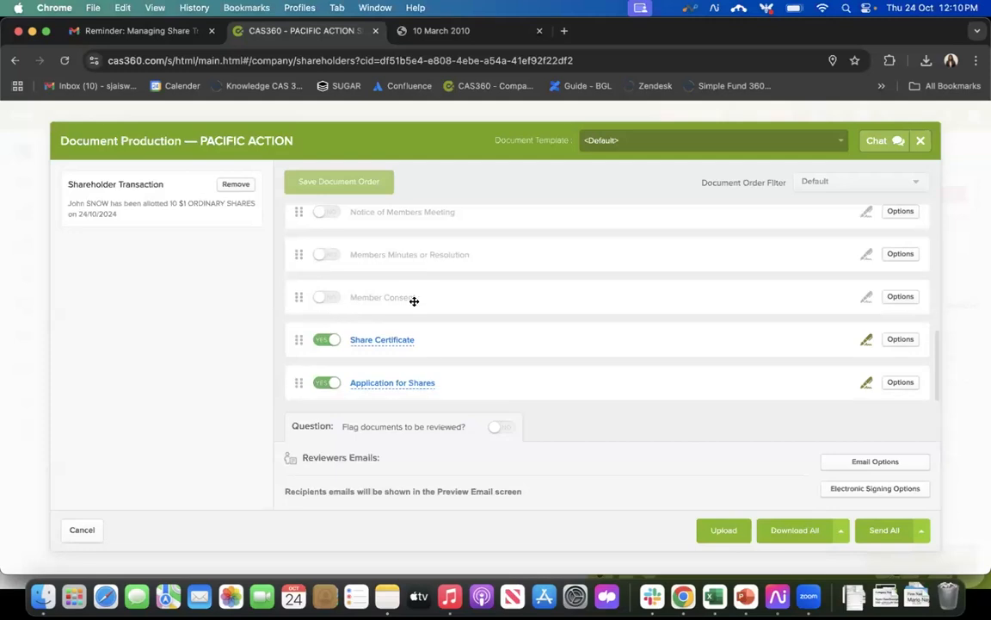
left_click(323, 384)
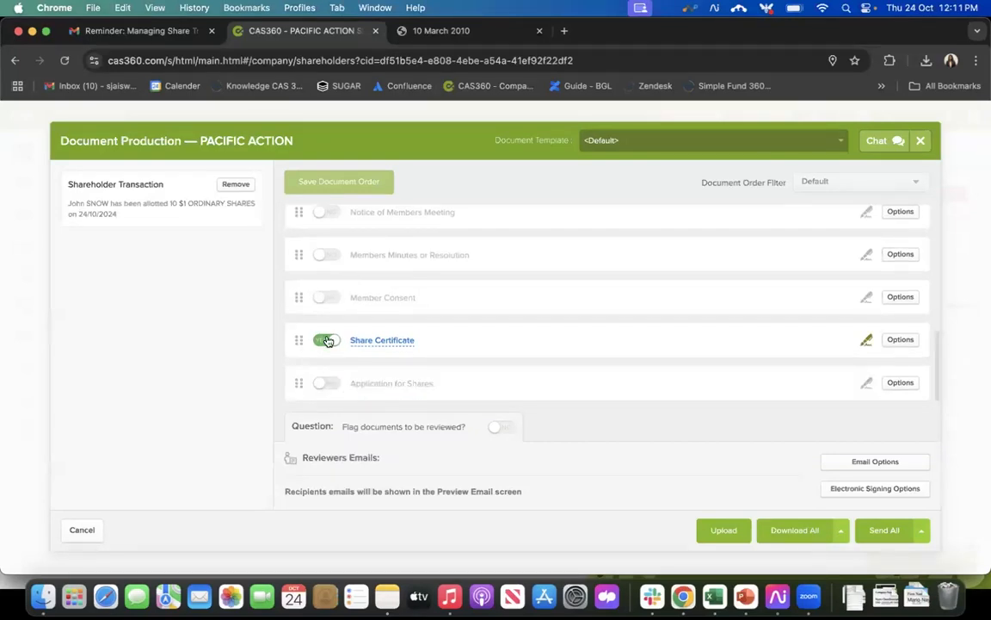
left_click(327, 341)
left_click(328, 382)
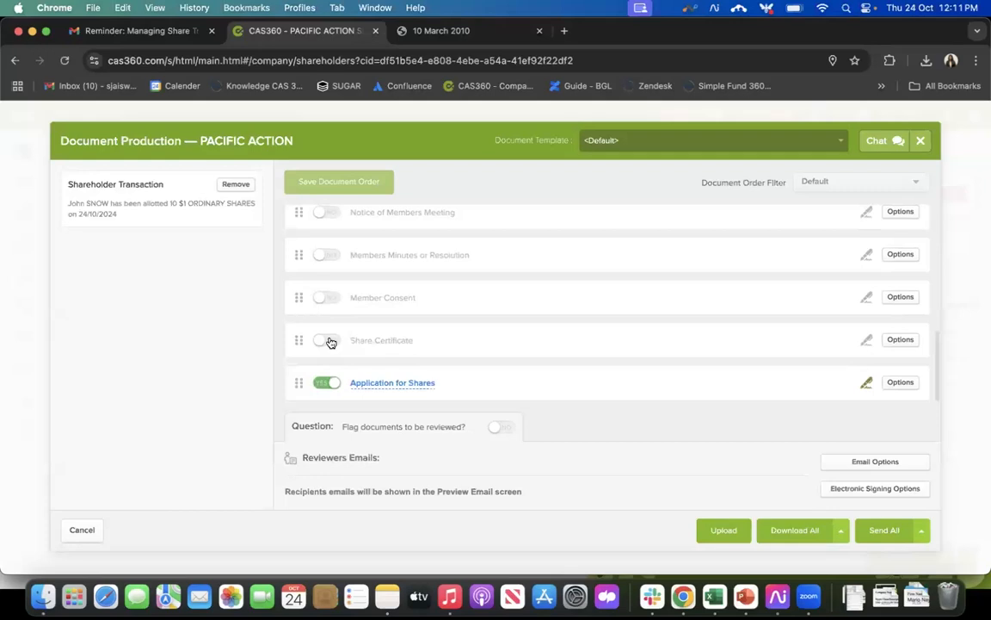
left_click(327, 341)
Step: Check which of the allotment documents are flagged for electronic signing
scroll(693, 322, "up", 1)
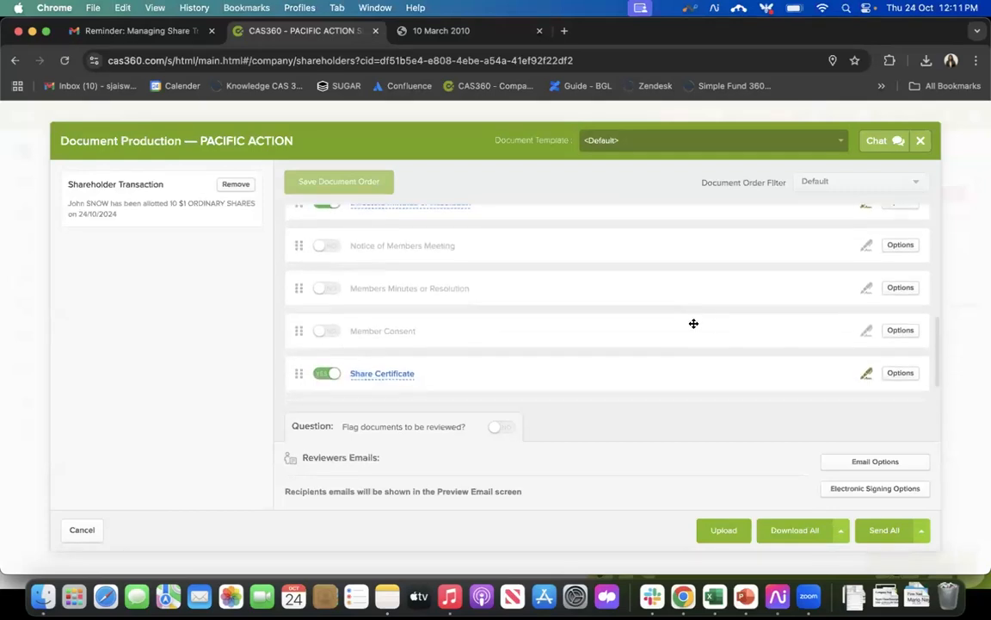
scroll(693, 323, "down", 1)
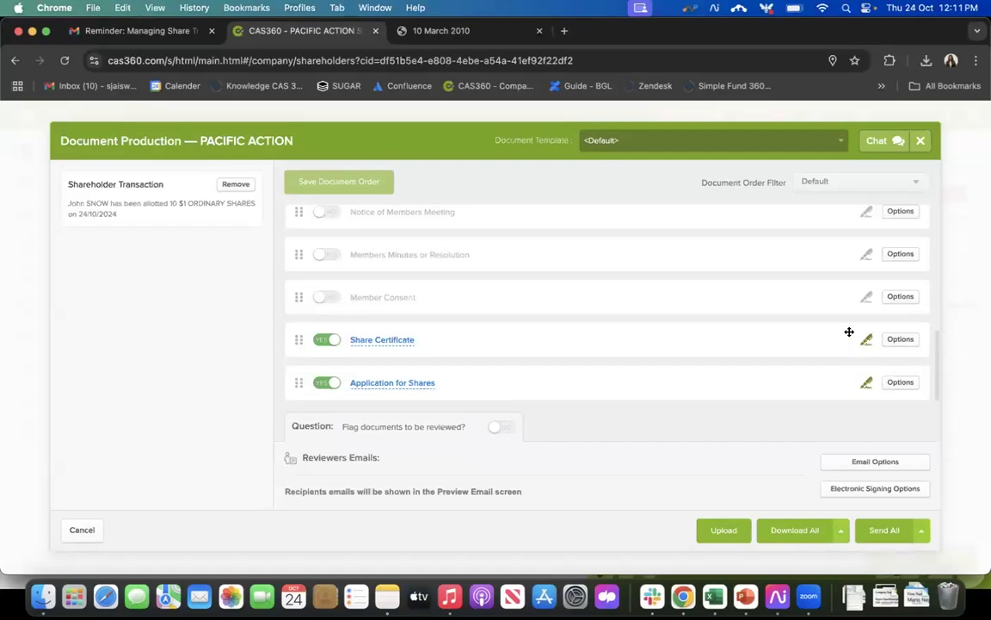
scroll(849, 332, "up", 4)
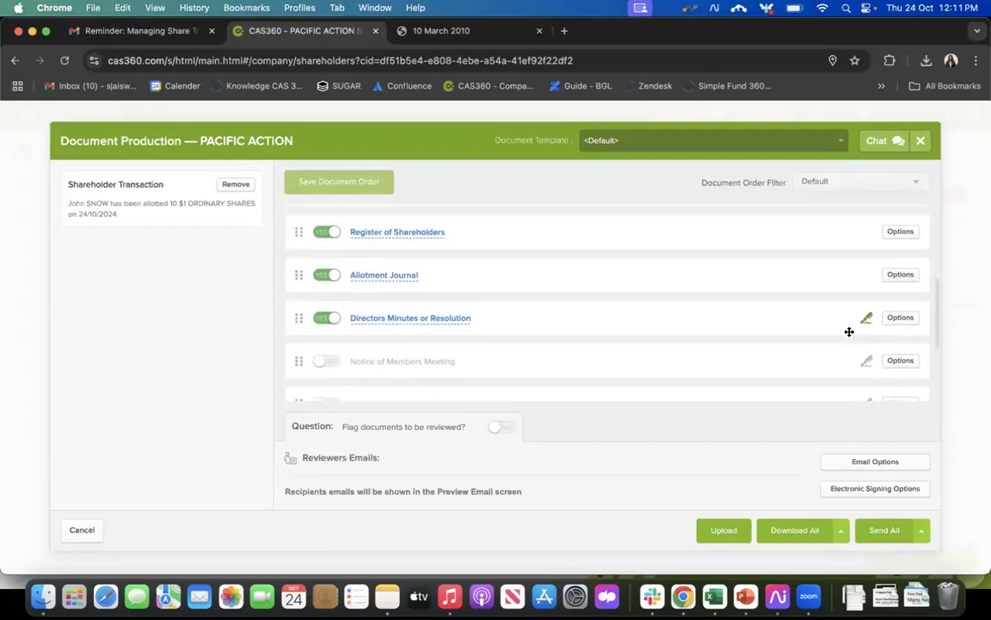
Step: Review the documents included in the allotment set and check the additional option for sending them all
scroll(651, 325, "up", 3)
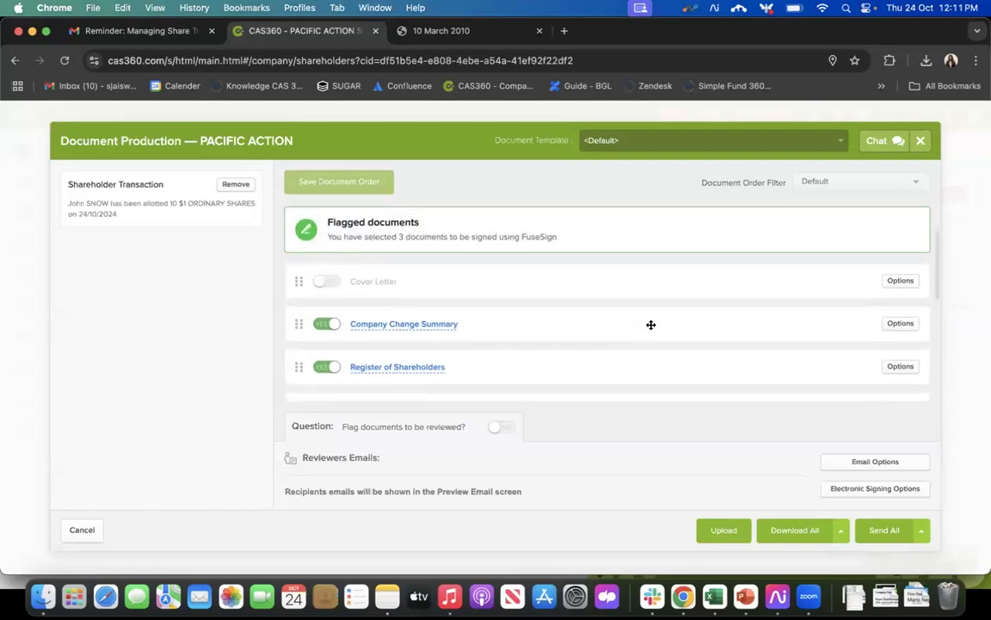
scroll(651, 325, "up", 2)
scroll(585, 319, "down", 2)
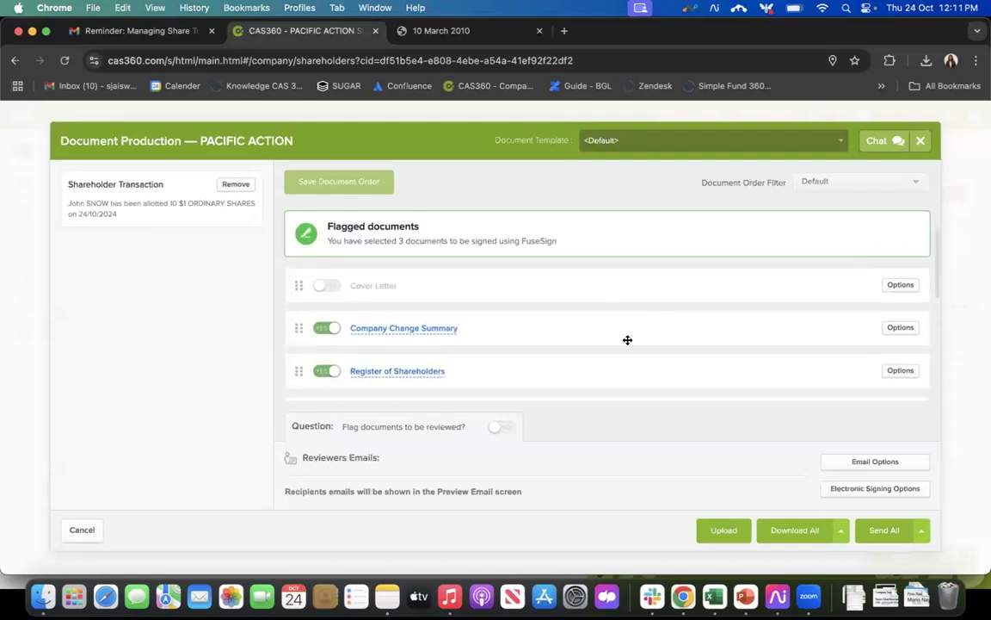
scroll(628, 340, "down", 1)
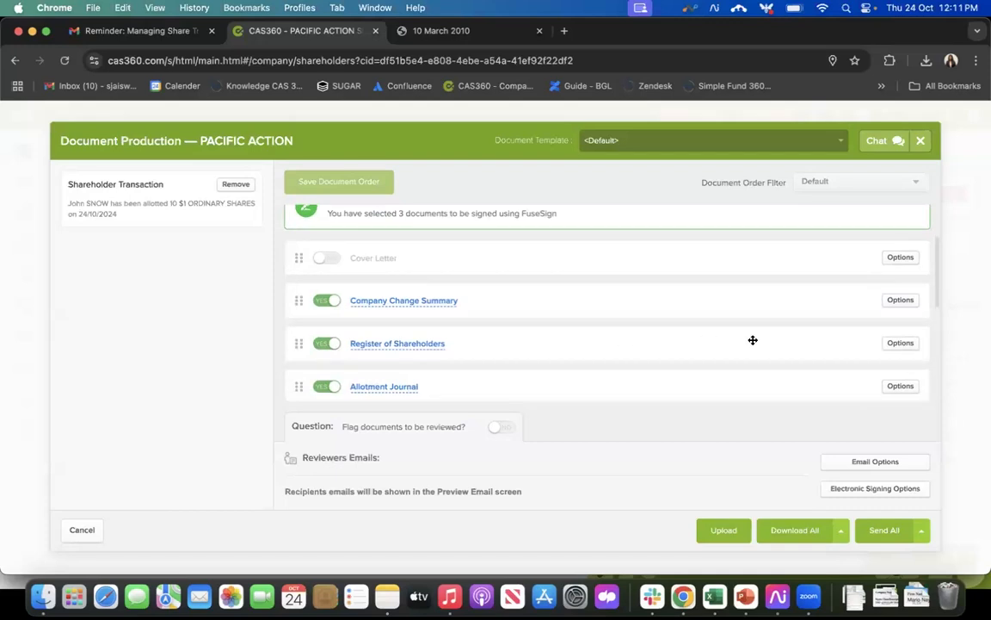
scroll(769, 368, "down", 1)
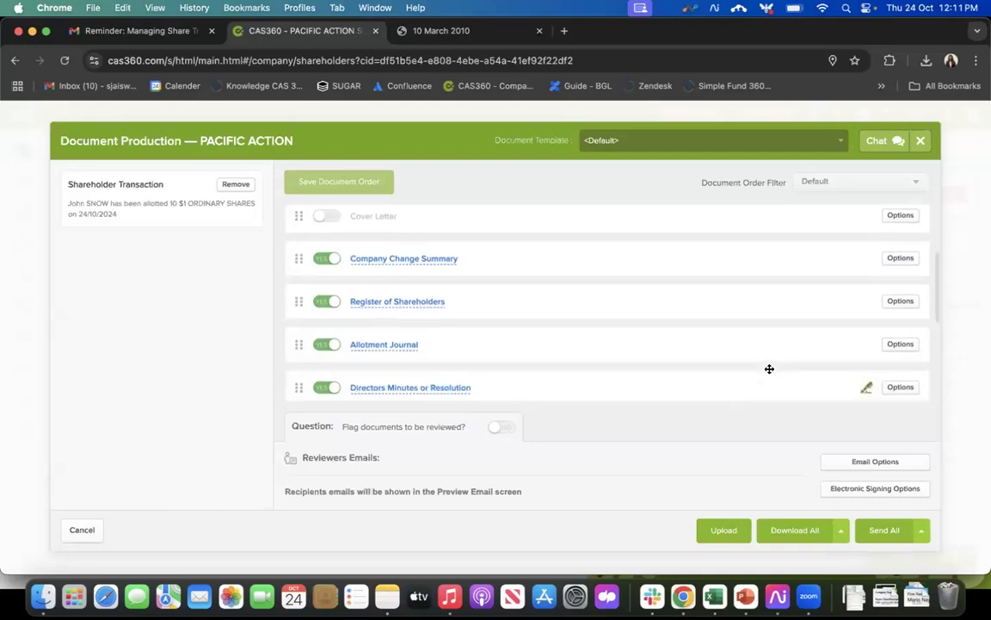
scroll(769, 368, "down", 1)
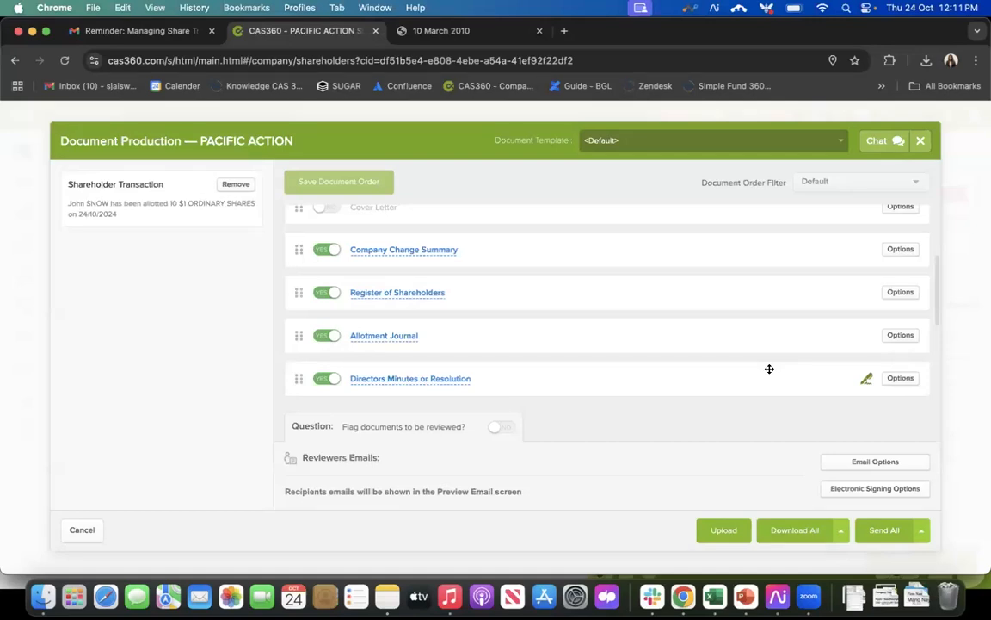
scroll(769, 369, "down", 5)
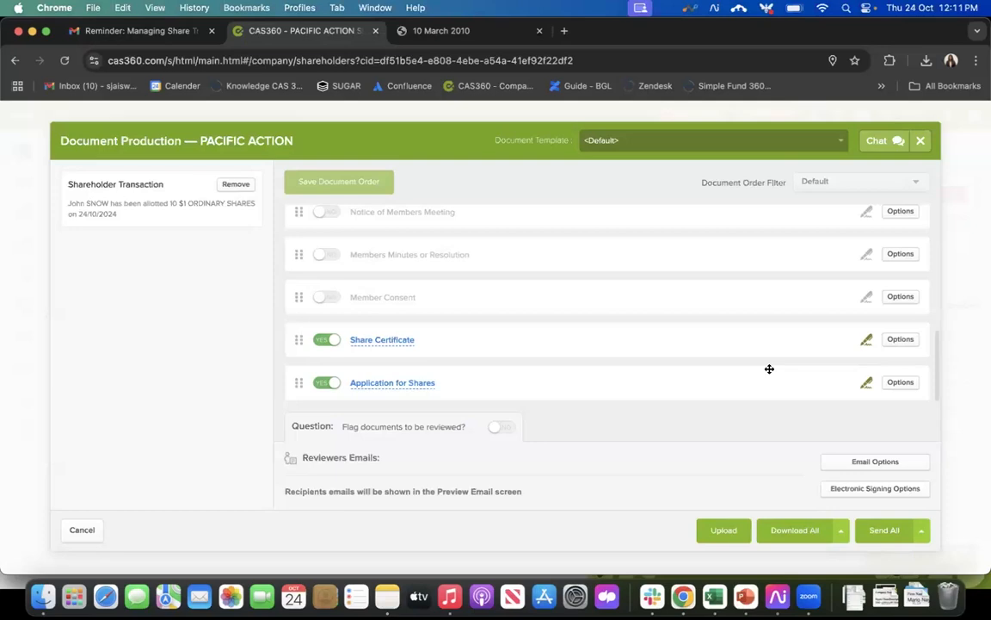
scroll(492, 336, "up", 2)
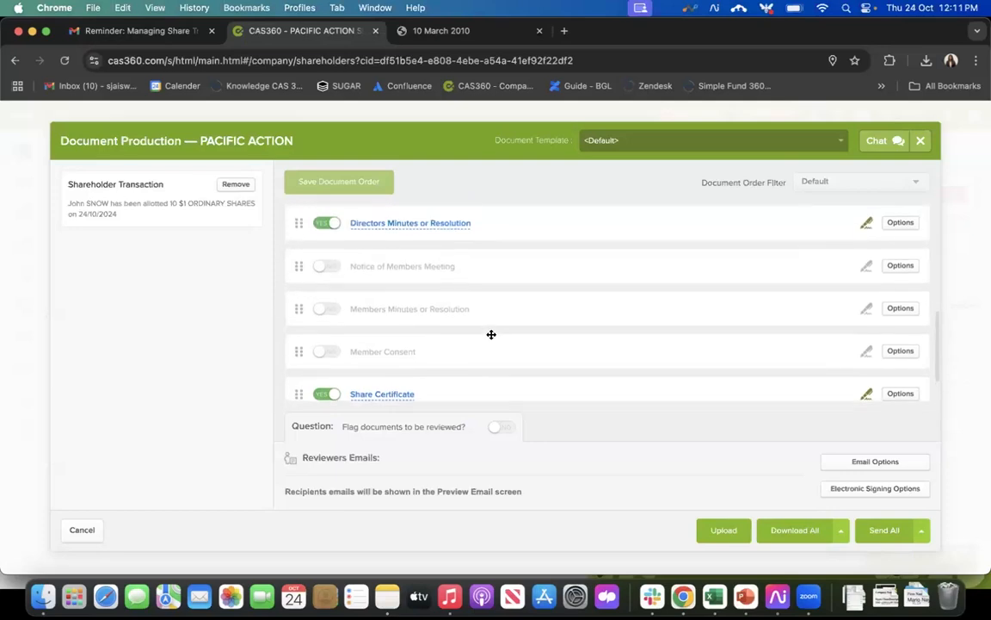
scroll(491, 334, "up", 5)
scroll(492, 334, "down", 2)
scroll(492, 334, "down", 1)
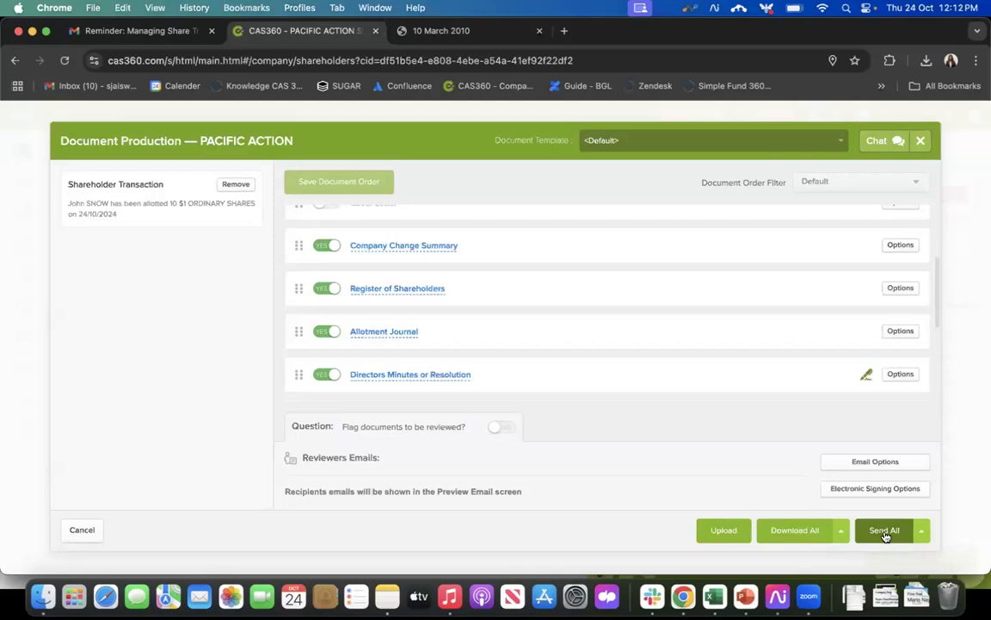
left_click(922, 530)
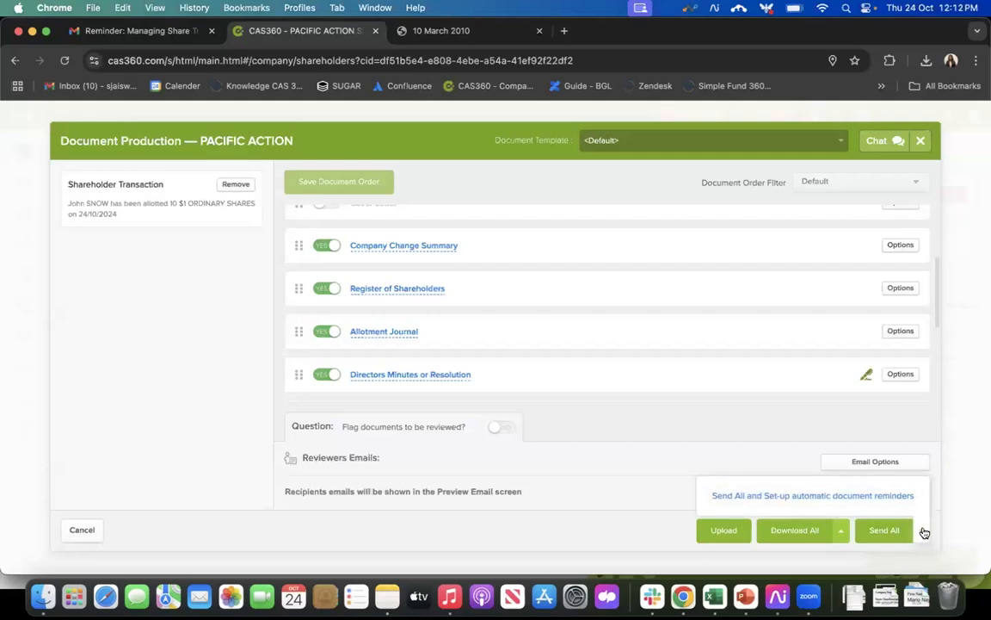
left_click(925, 536)
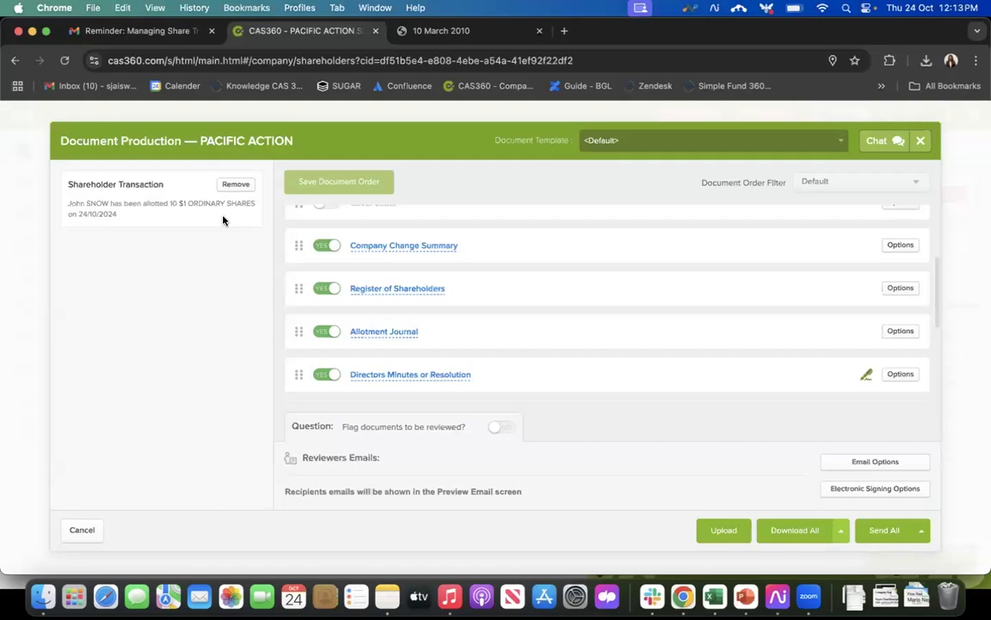
Step: Close the allotment's document production without sending and unmark the allotment of 10 shares for printing
left_click(922, 142)
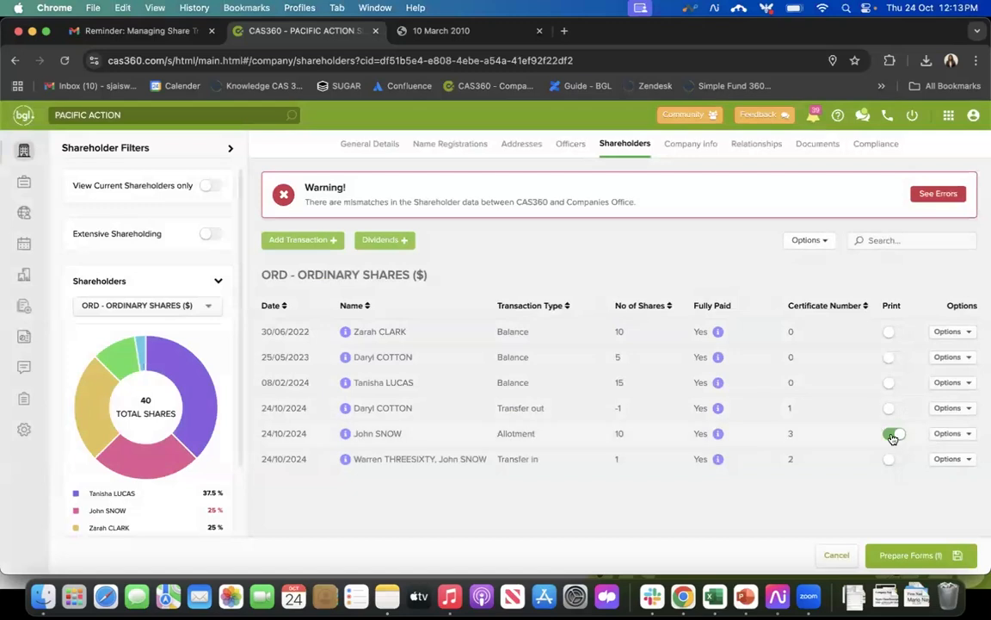
left_click(894, 435)
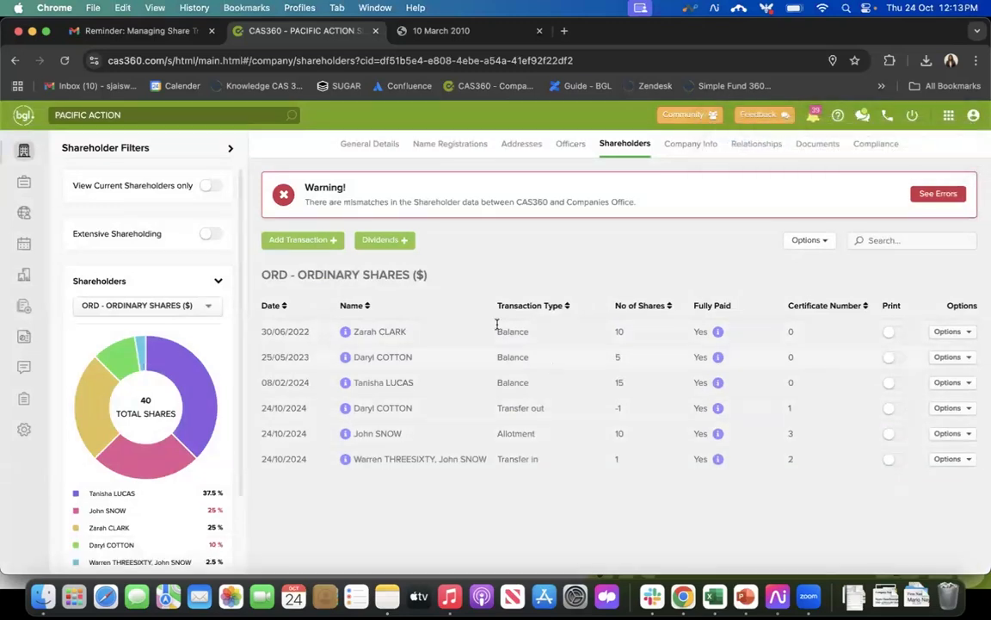
Step: Start a Share Transfer, choosing the shareholder who holds 4 ordinary shares as transferor and the suggested contact without a holding as transferee
left_click(303, 241)
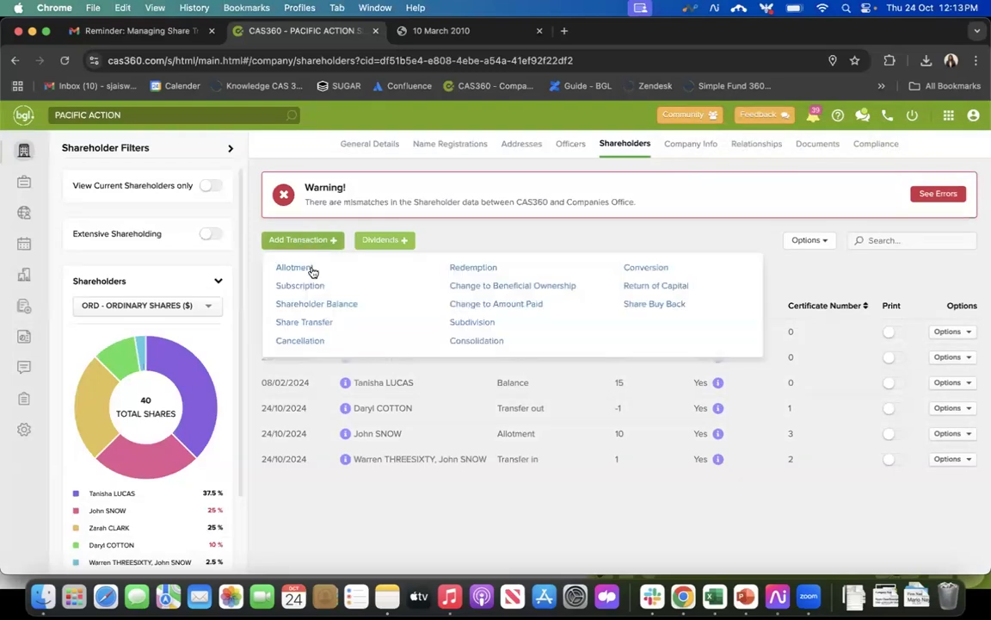
left_click(326, 323)
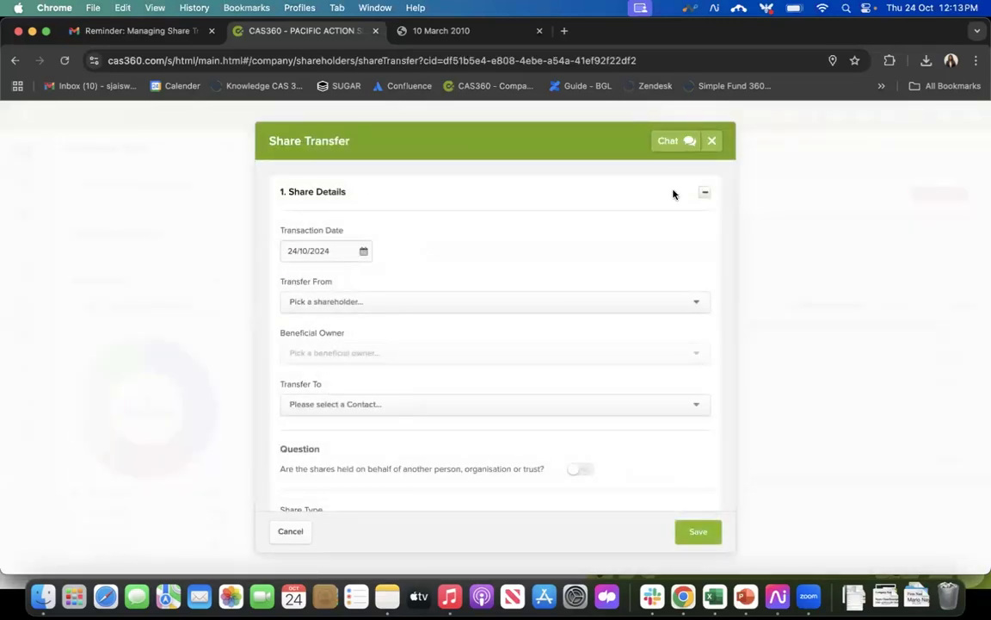
left_click(407, 298)
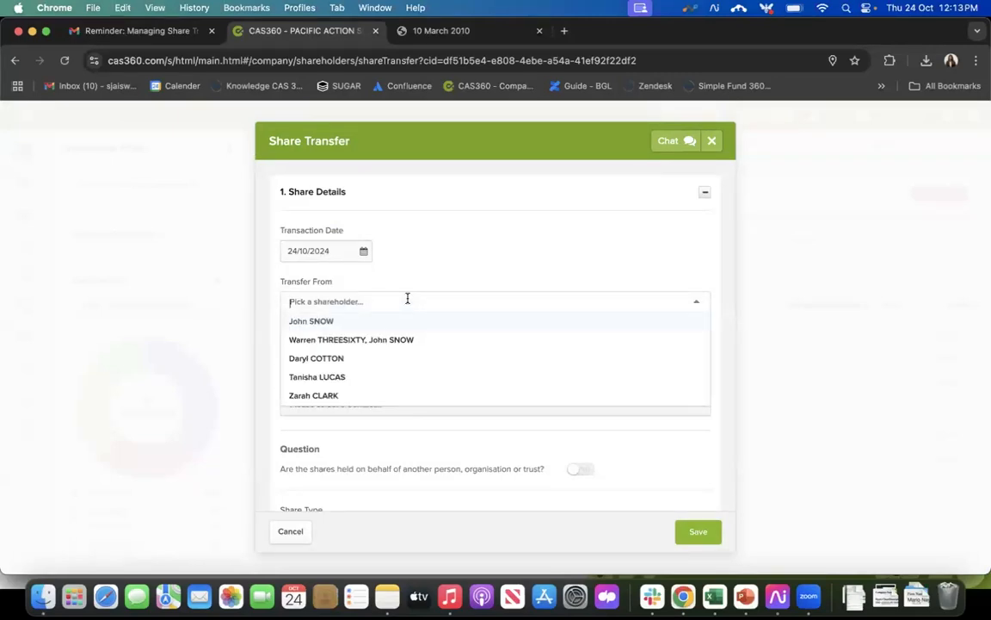
left_click(343, 360)
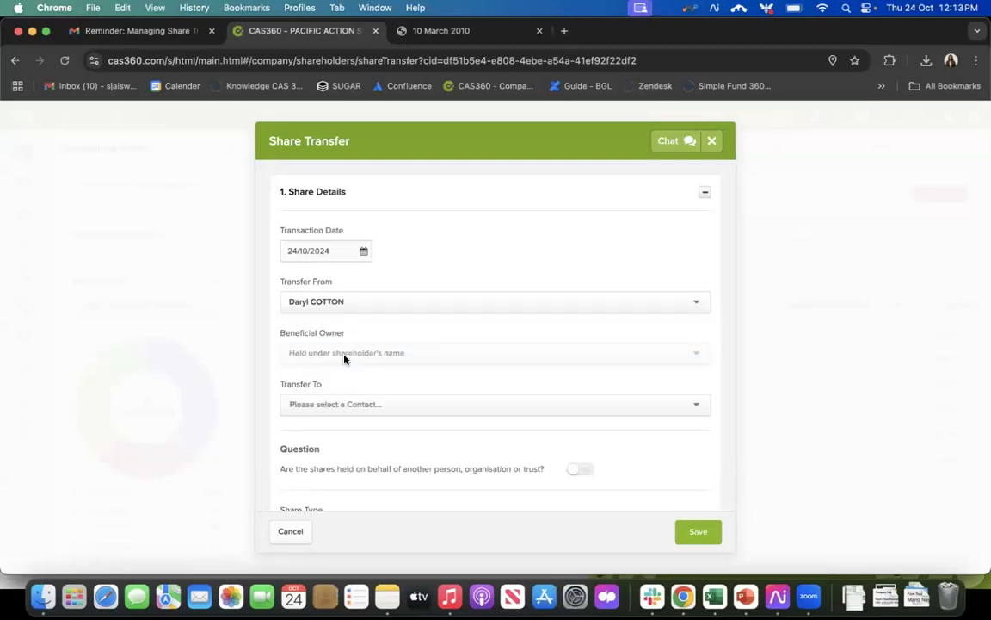
left_click(359, 297)
left_click(359, 298)
left_click(343, 404)
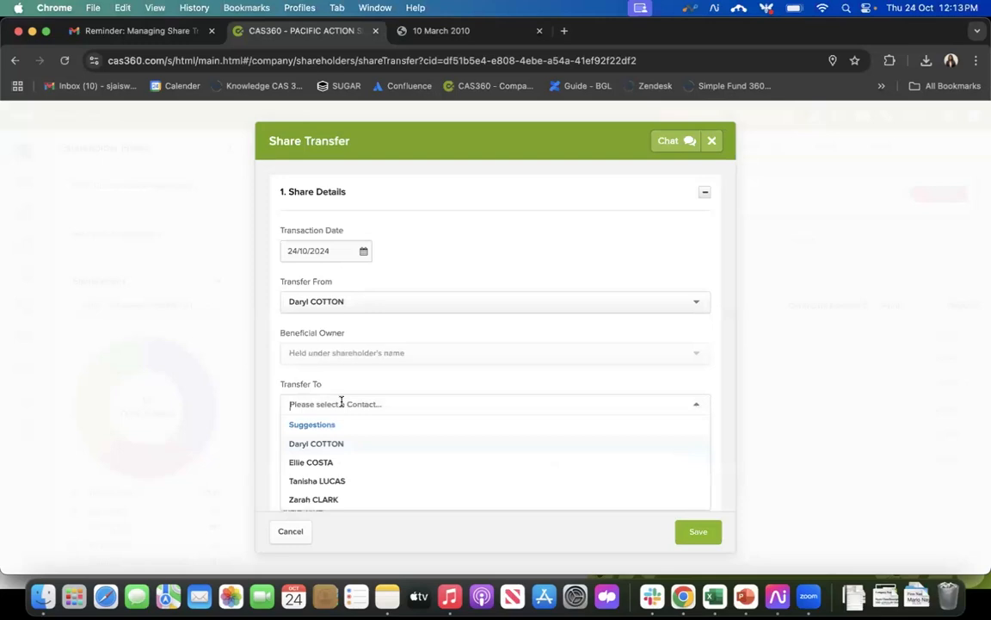
left_click(339, 463)
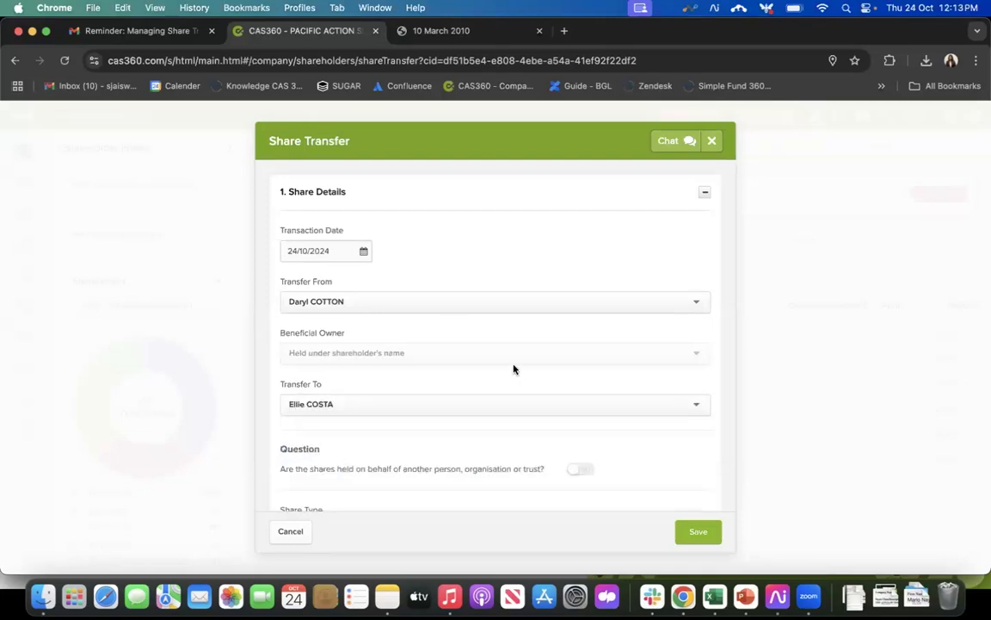
Step: Check the transferor's holding, and try marking the shares as held on behalf of another party before turning that off again
scroll(514, 369, "down", 2)
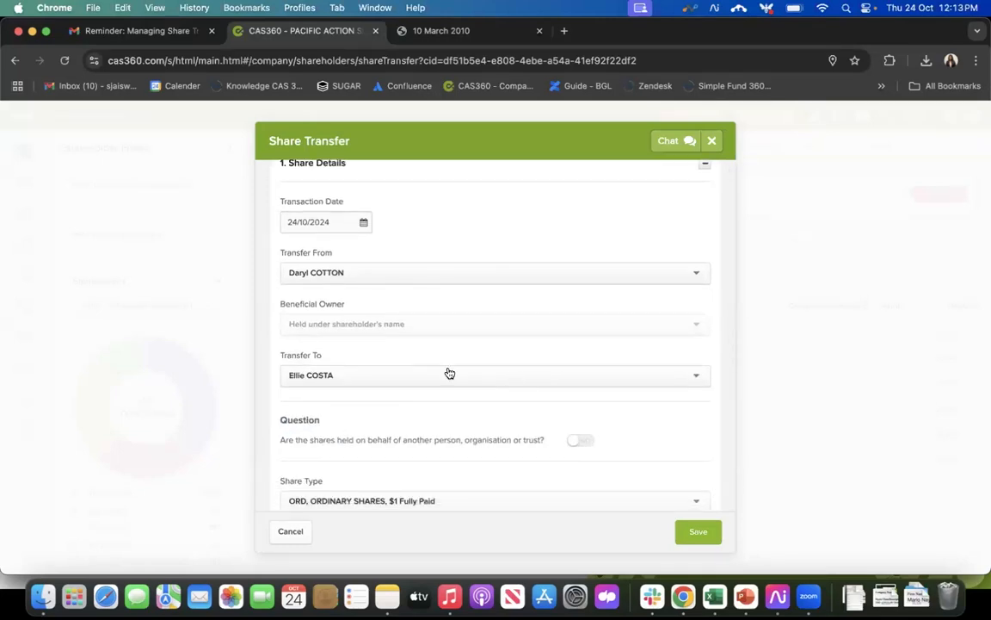
scroll(449, 372, "down", 5)
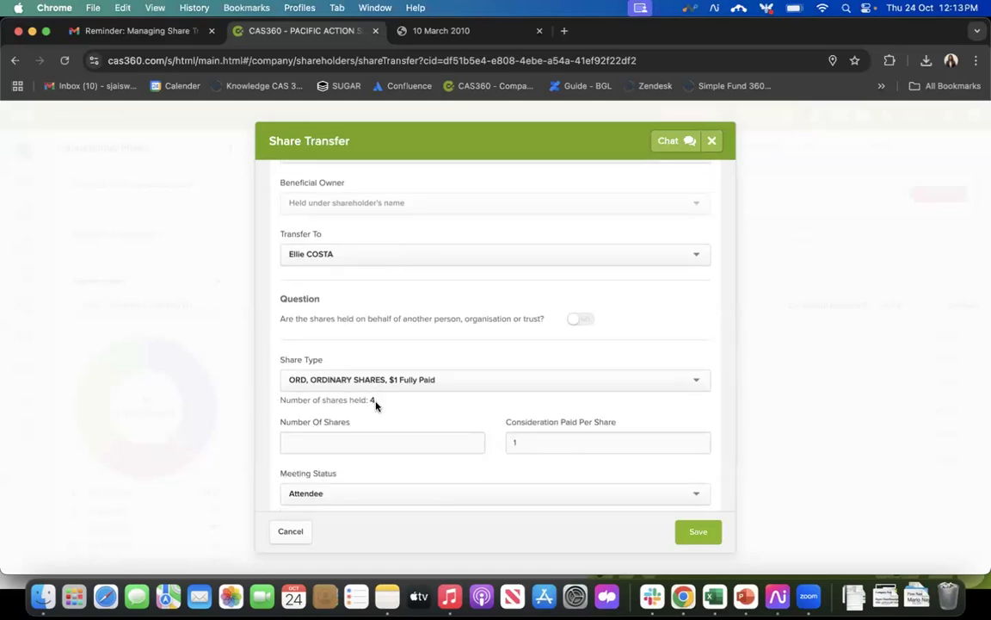
left_click_drag(381, 400, 351, 419)
left_click(296, 432)
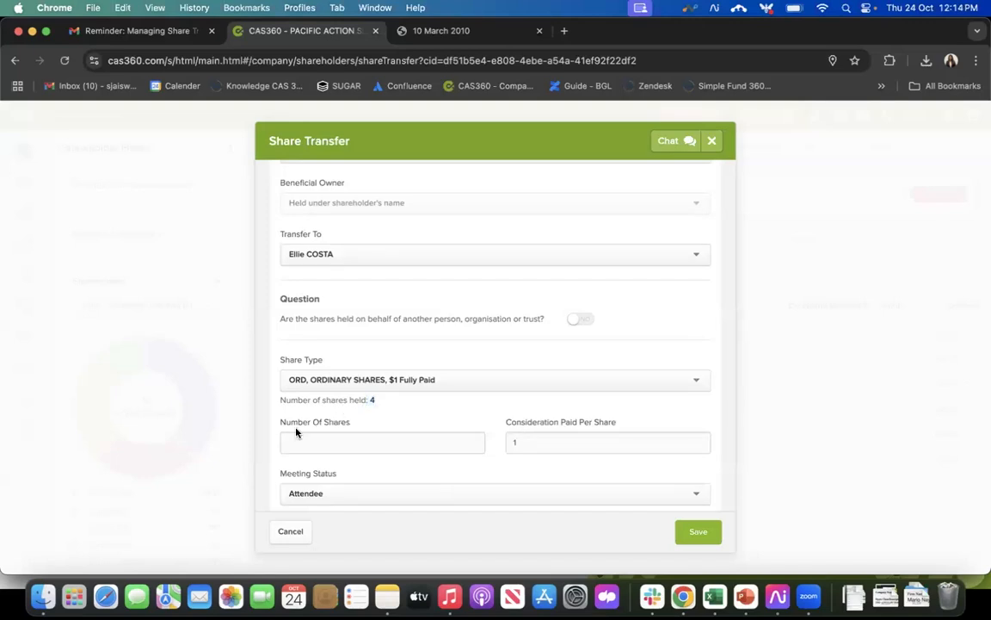
left_click(353, 383)
left_click(364, 387)
left_click(582, 320)
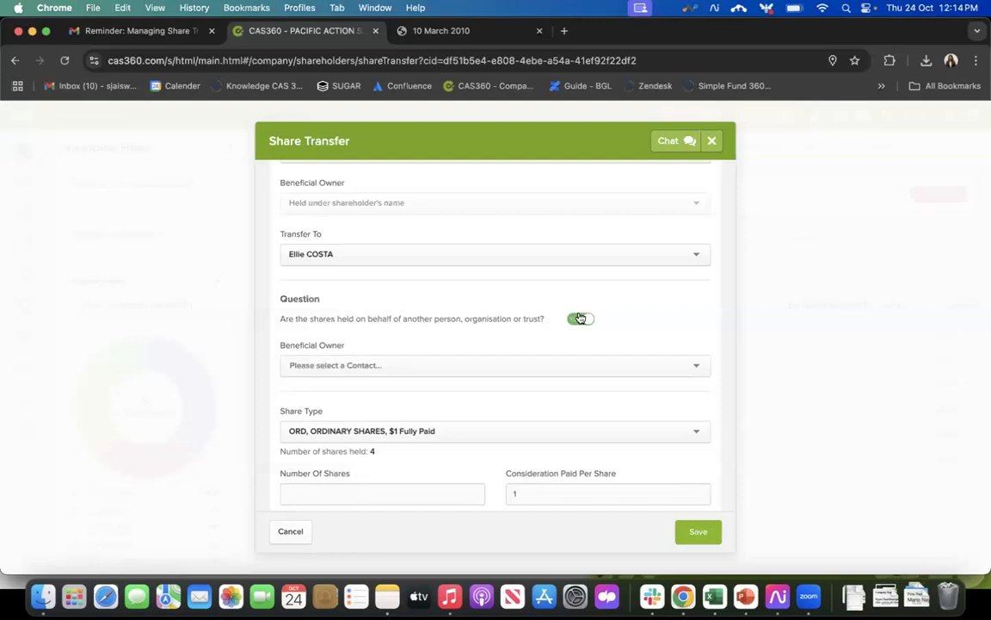
left_click(580, 319)
Step: Set the number of shares to transfer to 2 and enter the note "jksndkjsnd"
scroll(430, 425, "down", 2)
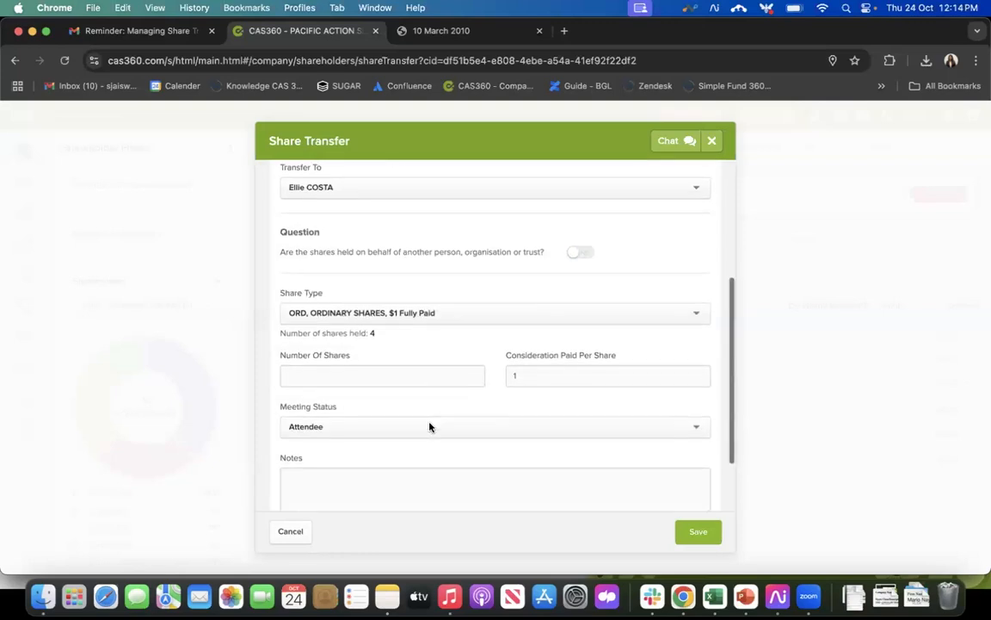
left_click(366, 367)
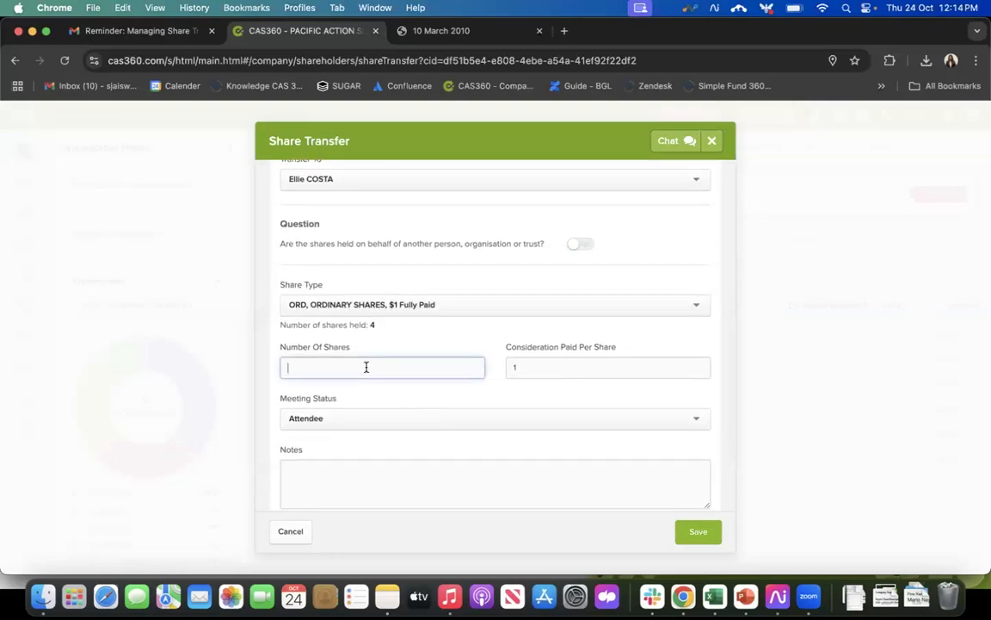
type("2")
scroll(435, 387, "down", 3)
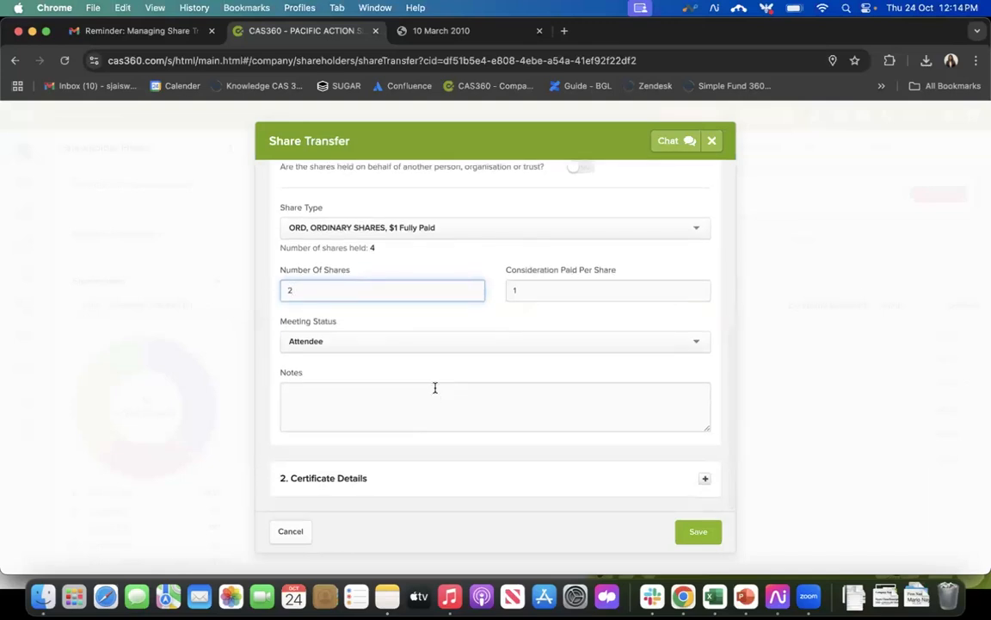
left_click(369, 407)
type("jksndkjsnd")
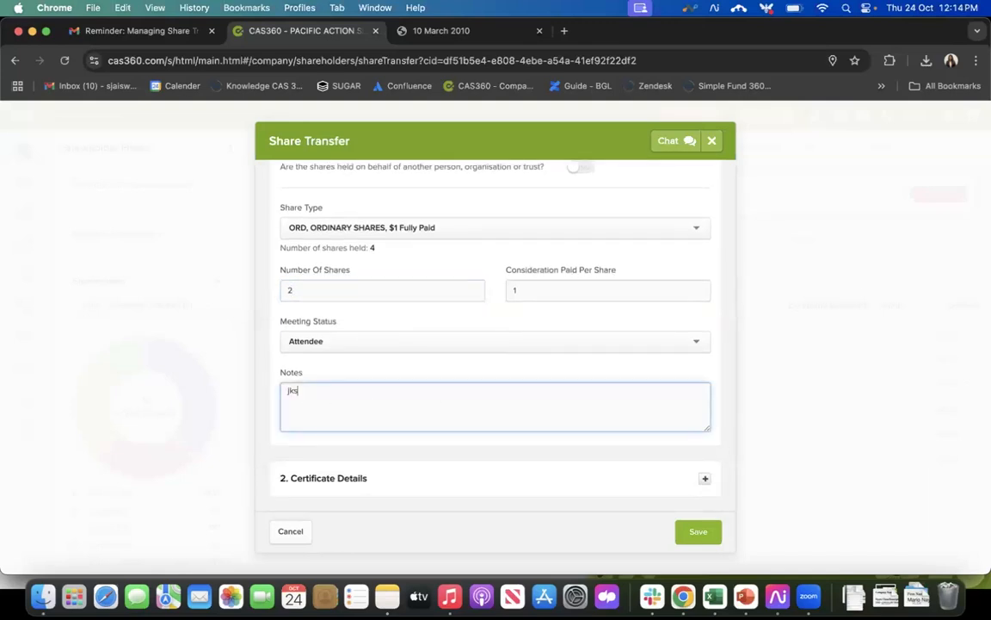
Step: Check the certificate details of the share transfer and collapse them again
left_click(705, 479)
scroll(641, 404, "up", 4)
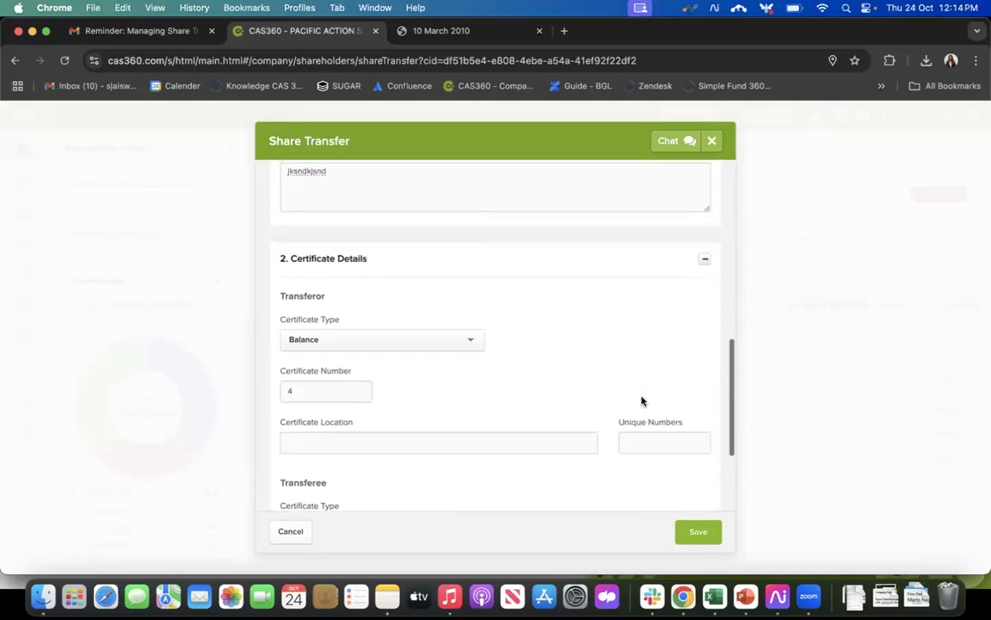
left_click(706, 294)
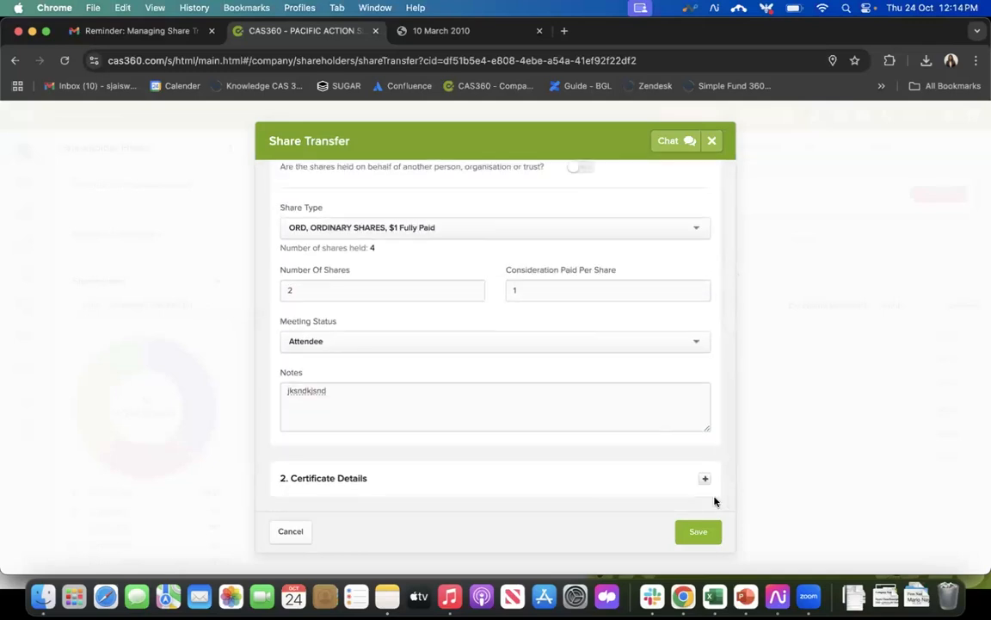
Step: Save the share transfer and prepare its forms for document production
left_click(698, 532)
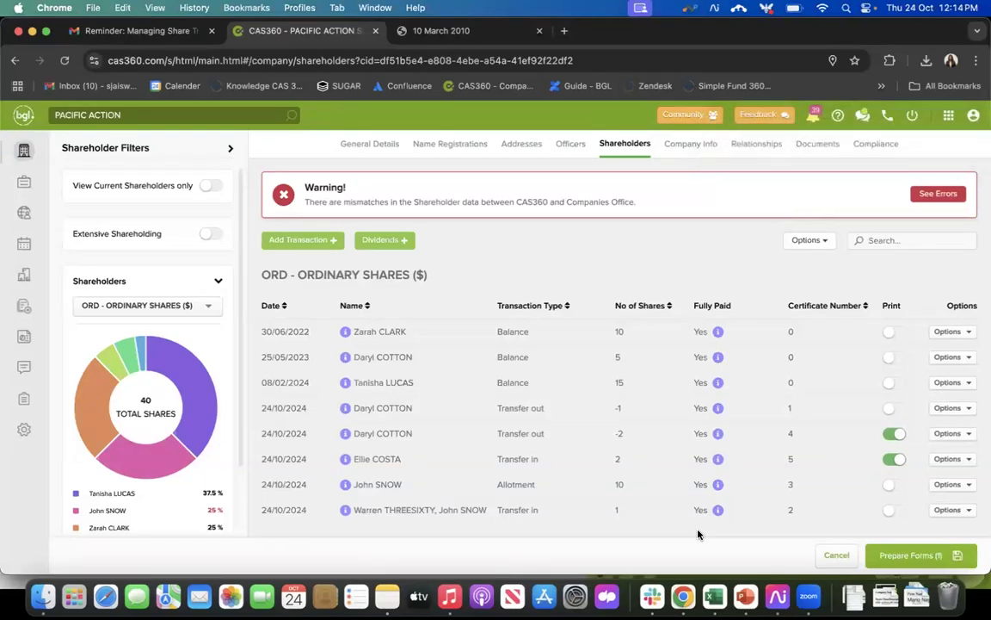
left_click(905, 556)
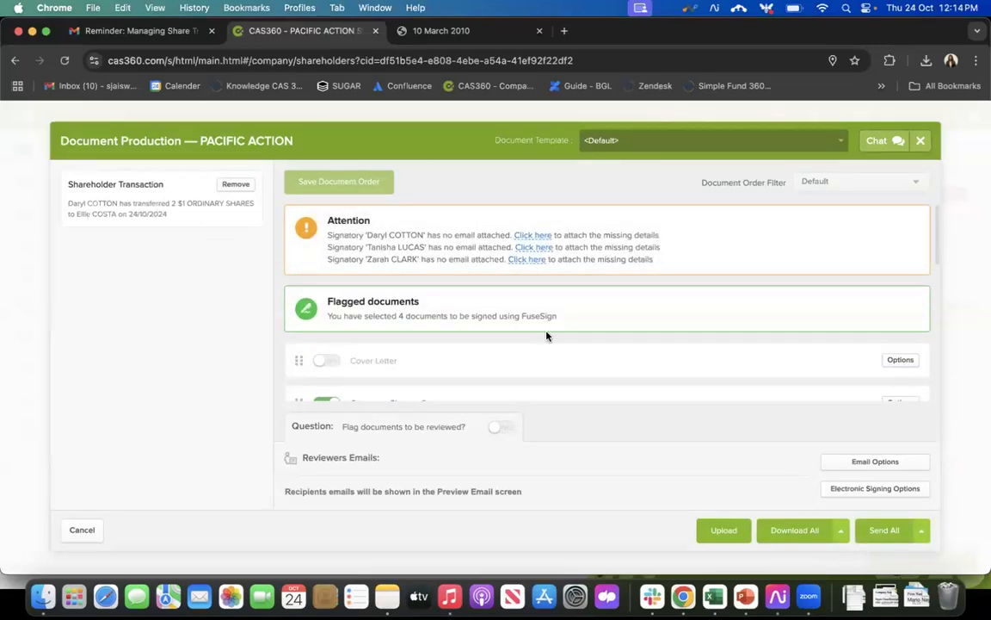
Step: Review which share transfer documents are included in the set and which are flagged for electronic signing
scroll(546, 336, "down", 5)
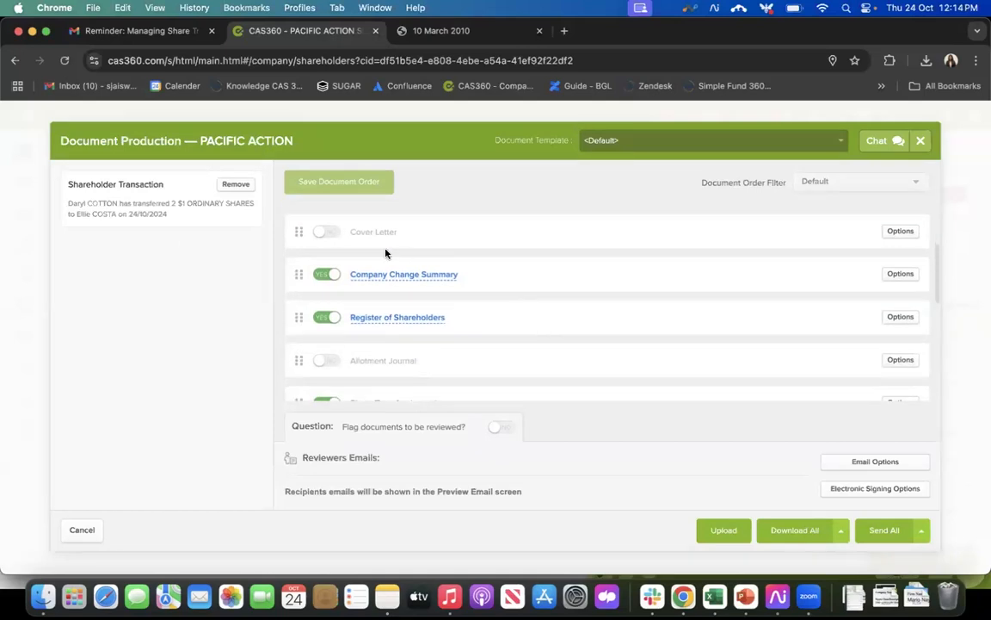
scroll(469, 292, "down", 3)
scroll(472, 308, "up", 3)
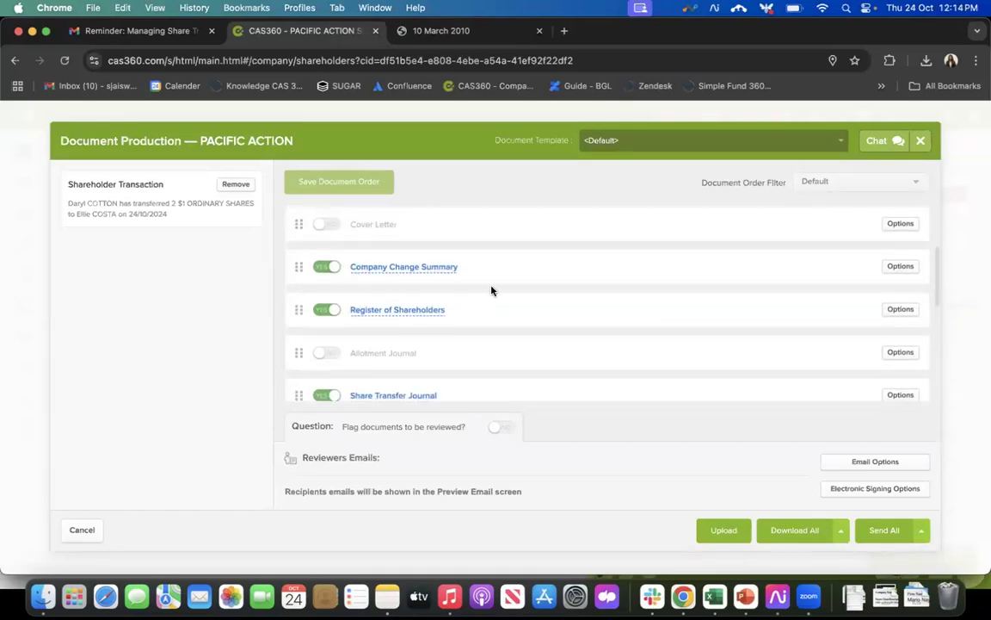
scroll(471, 320, "down", 2)
scroll(471, 320, "down", 1)
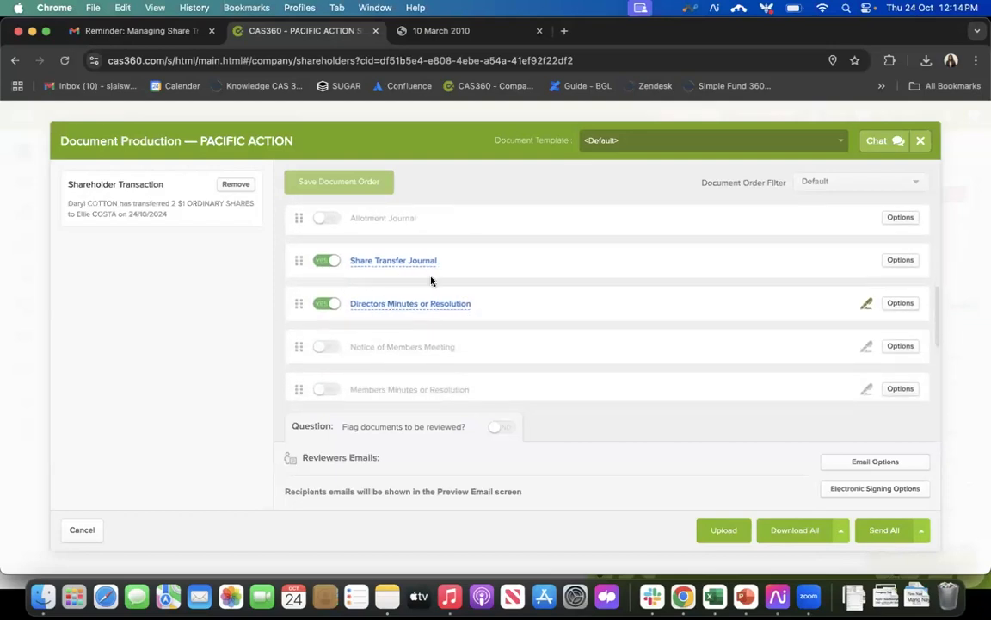
scroll(506, 315, "down", 2)
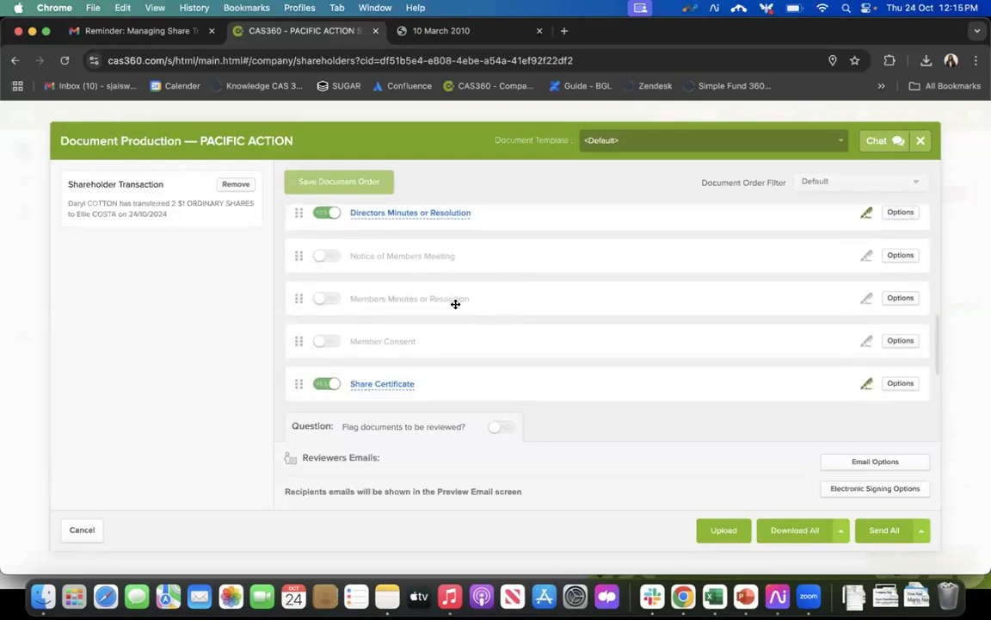
scroll(455, 304, "down", 2)
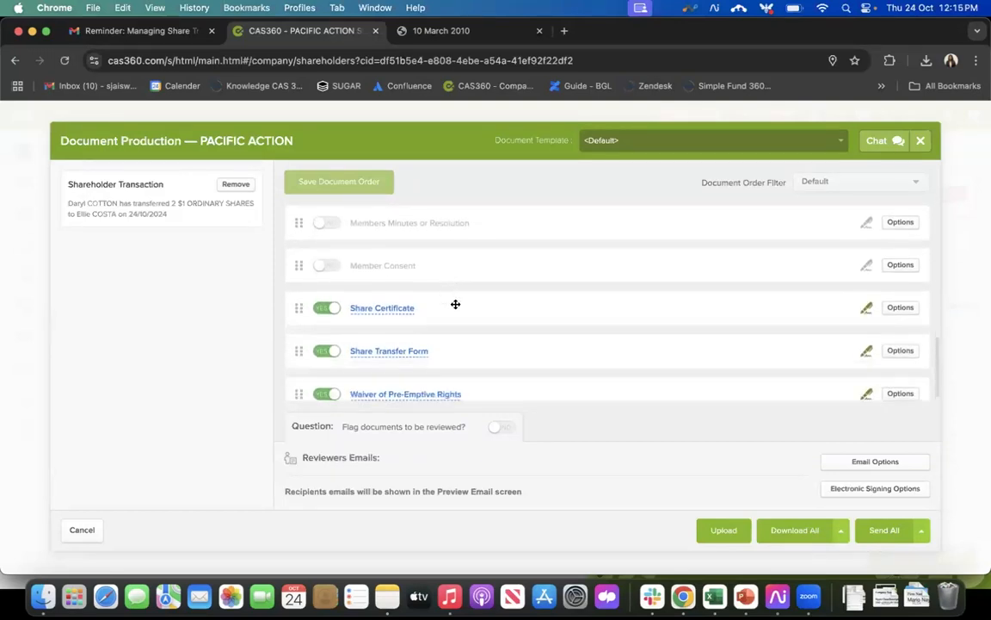
scroll(456, 304, "down", 1)
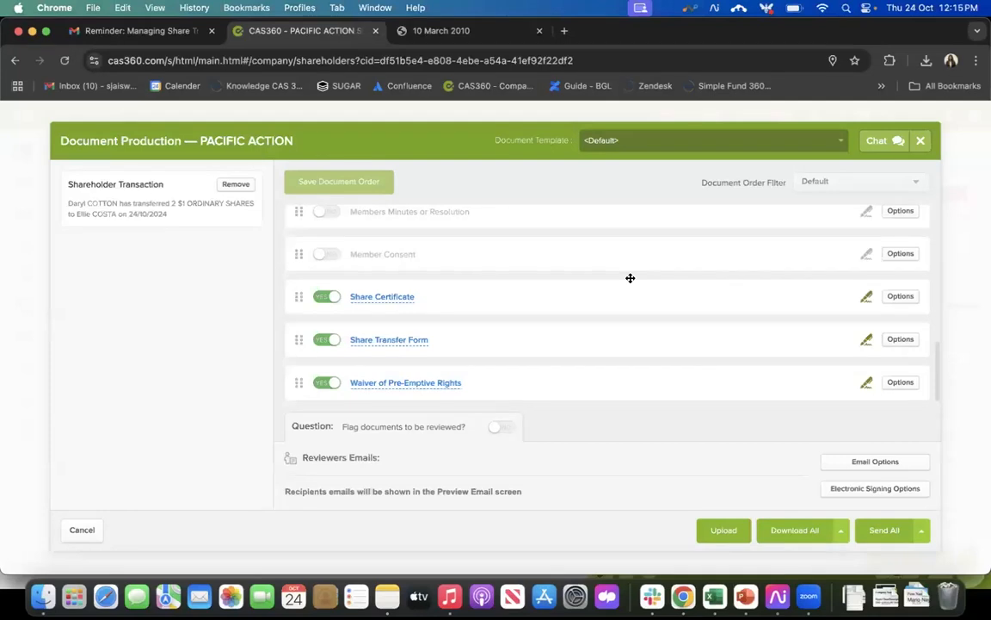
Step: Close document production, cancel the pending forms, and select the 2-share transfer of 24/10/2024 again to prepare its forms
left_click(921, 143)
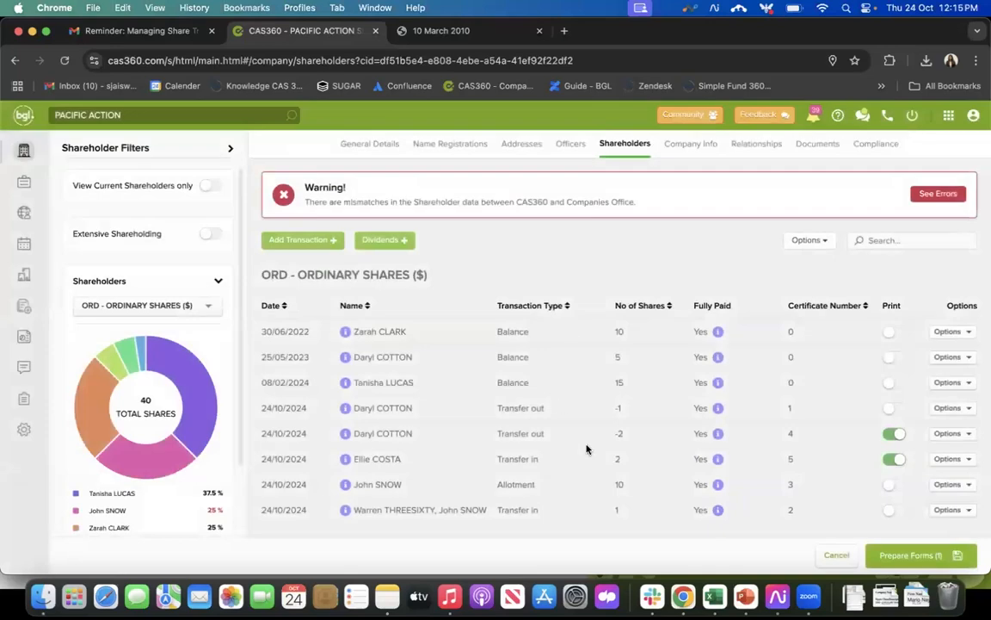
left_click(837, 555)
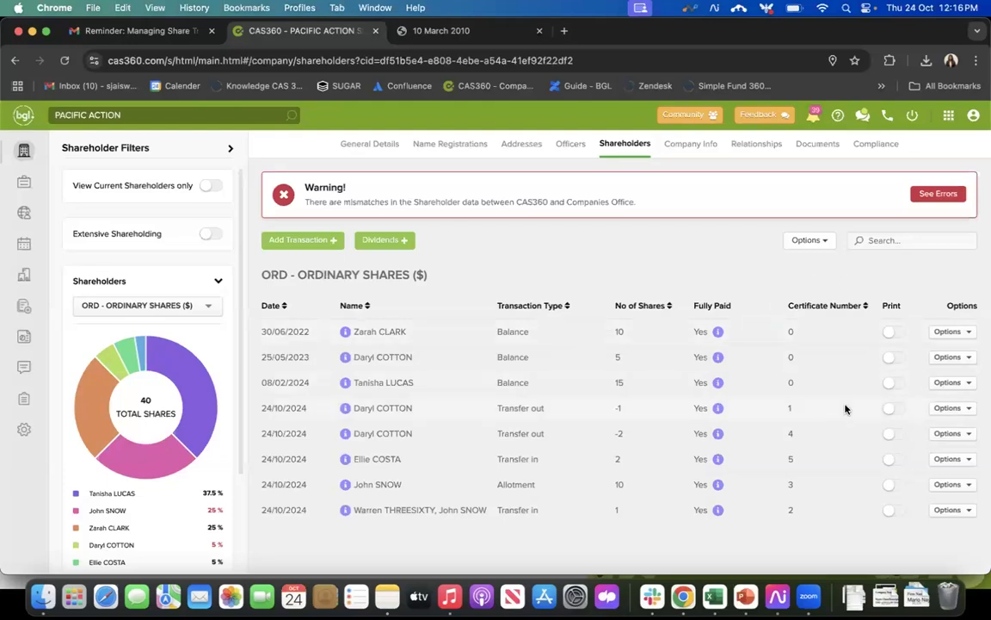
left_click(894, 433)
left_click(894, 459)
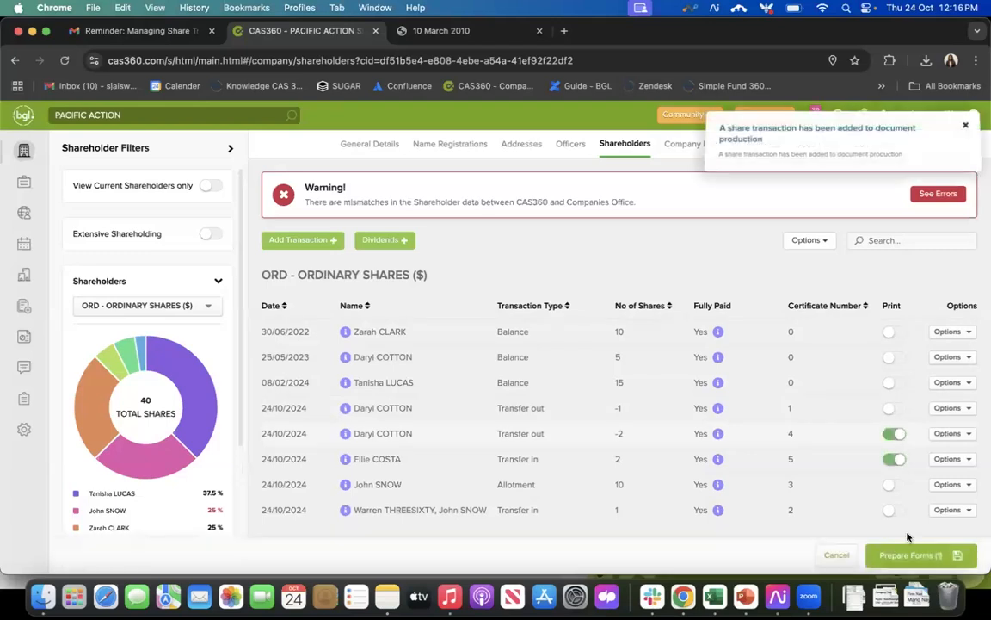
left_click(912, 555)
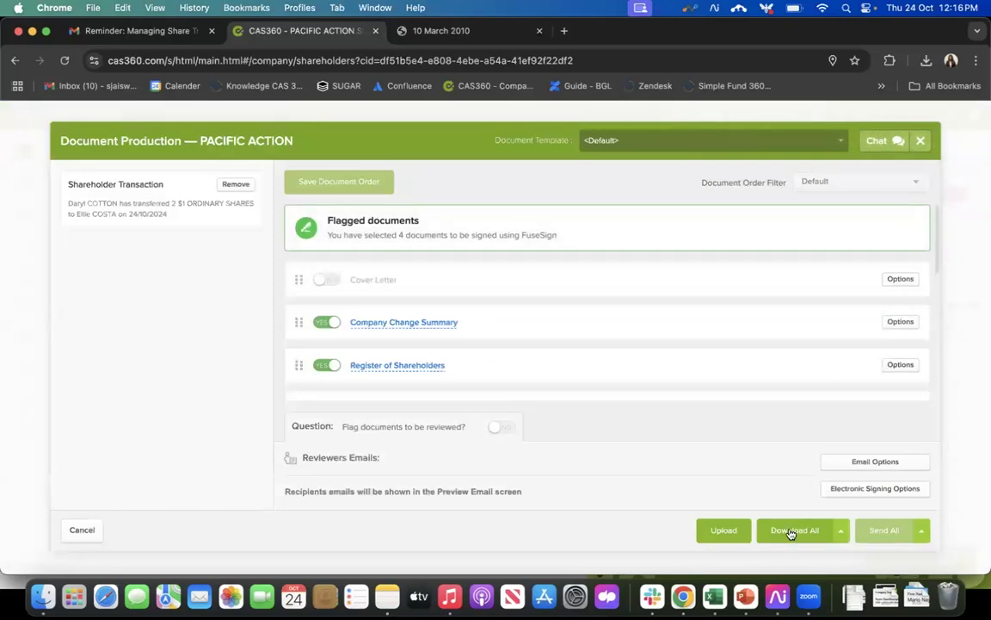
Step: Try to send all the share transfer documents, and download the complete set as a PDF
left_click(893, 532)
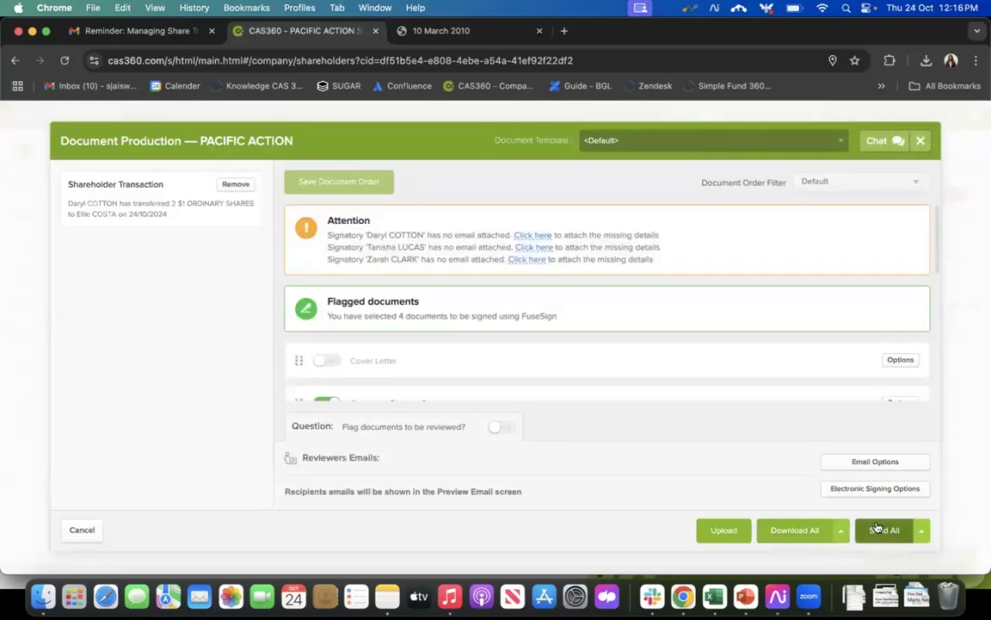
scroll(785, 394, "down", 3)
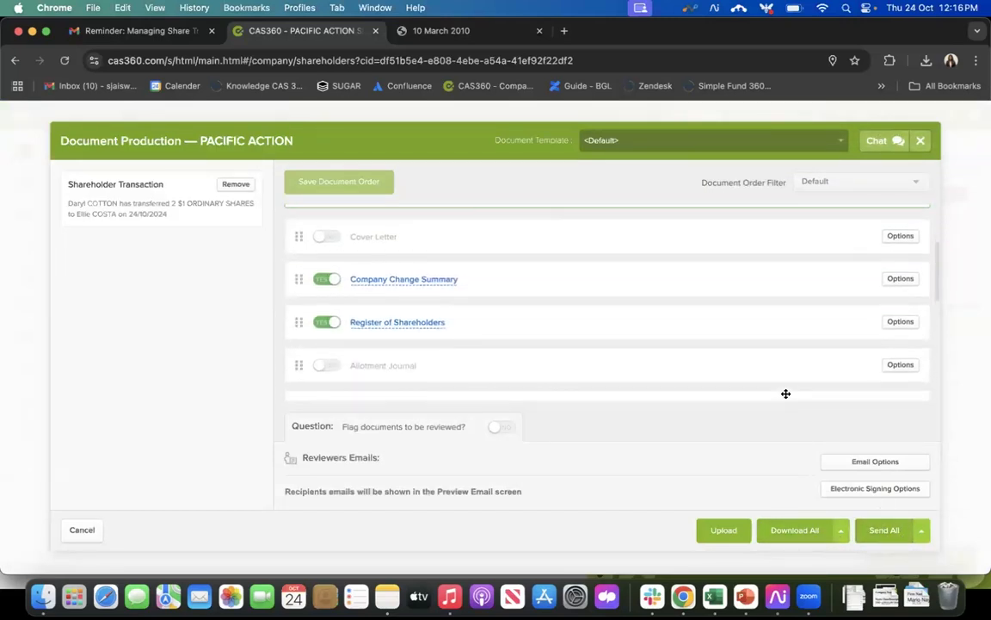
left_click(783, 534)
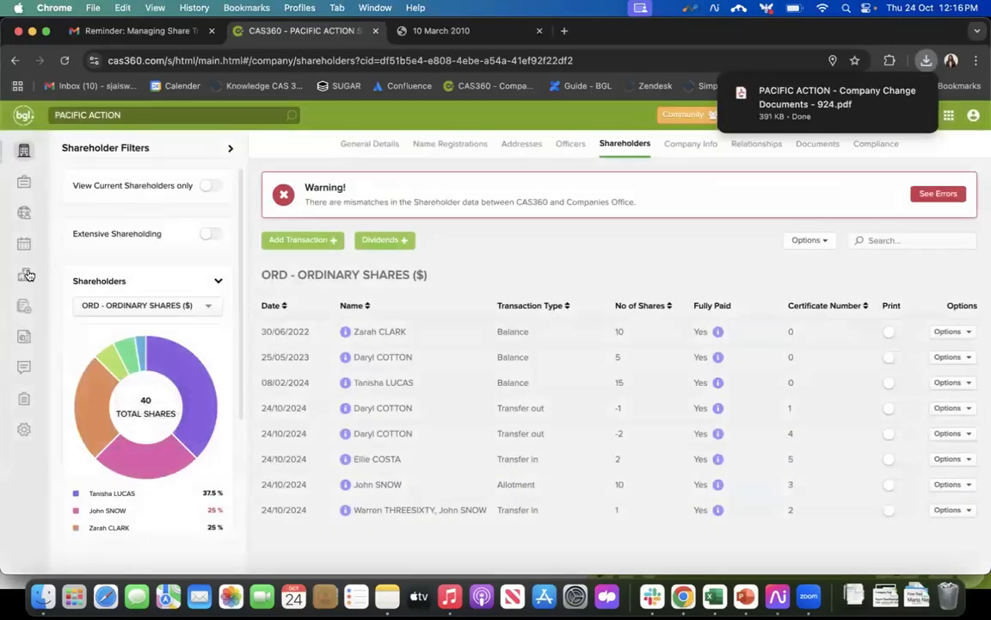
Step: Check the share transfer's entry in the global documents list and return to the shareholder records of PACIFIC ACTION
left_click(23, 338)
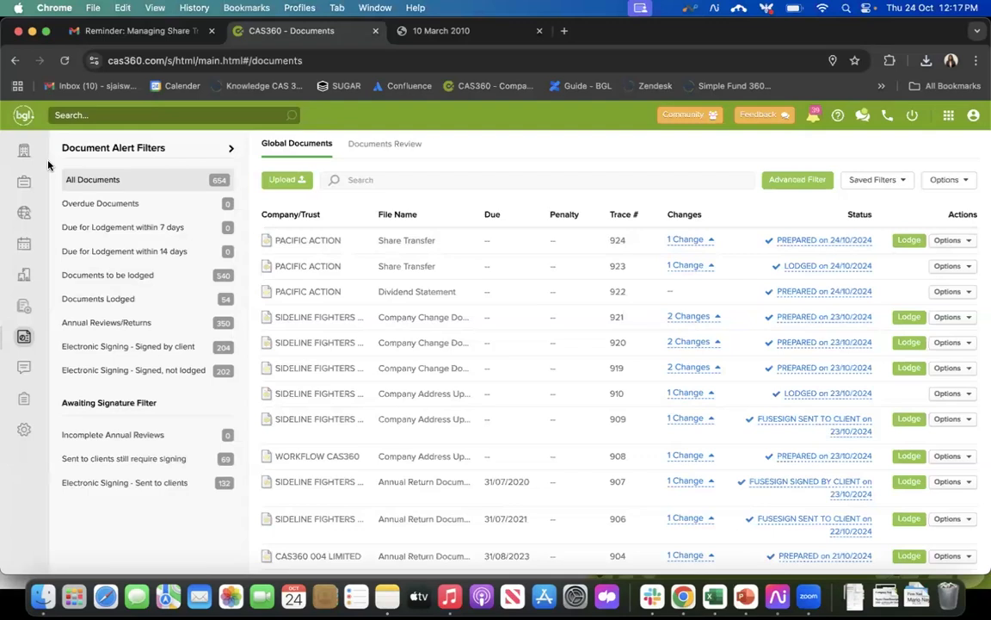
left_click(23, 152)
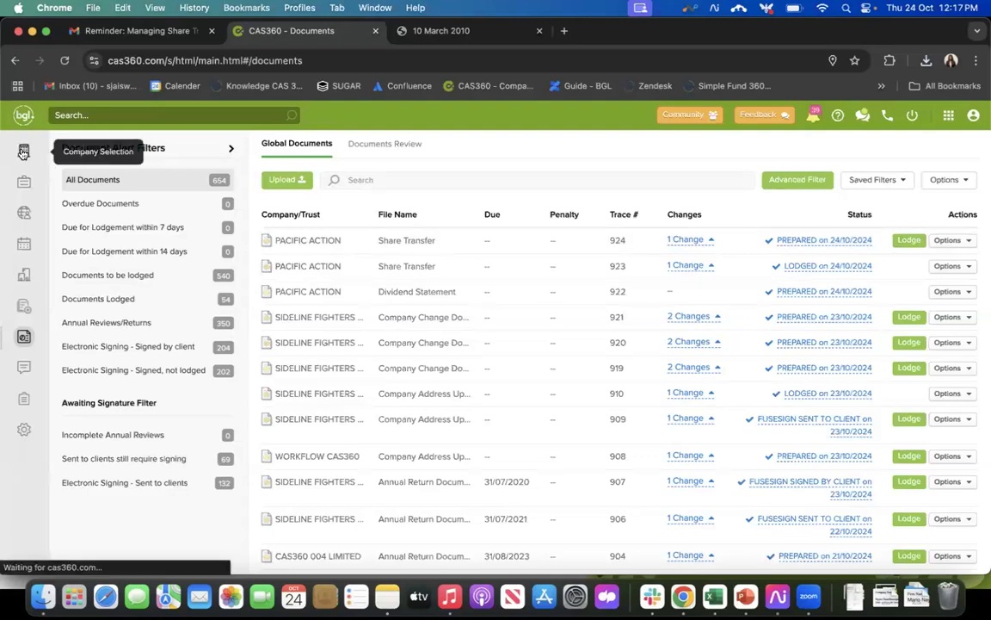
scroll(274, 387, "down", 2)
scroll(274, 386, "down", 6)
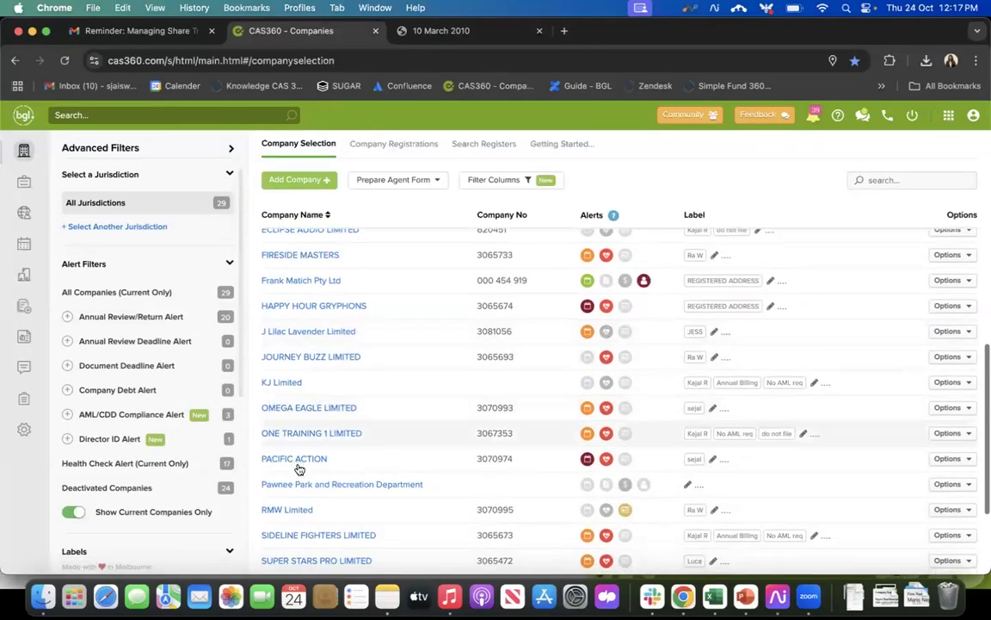
left_click(299, 465)
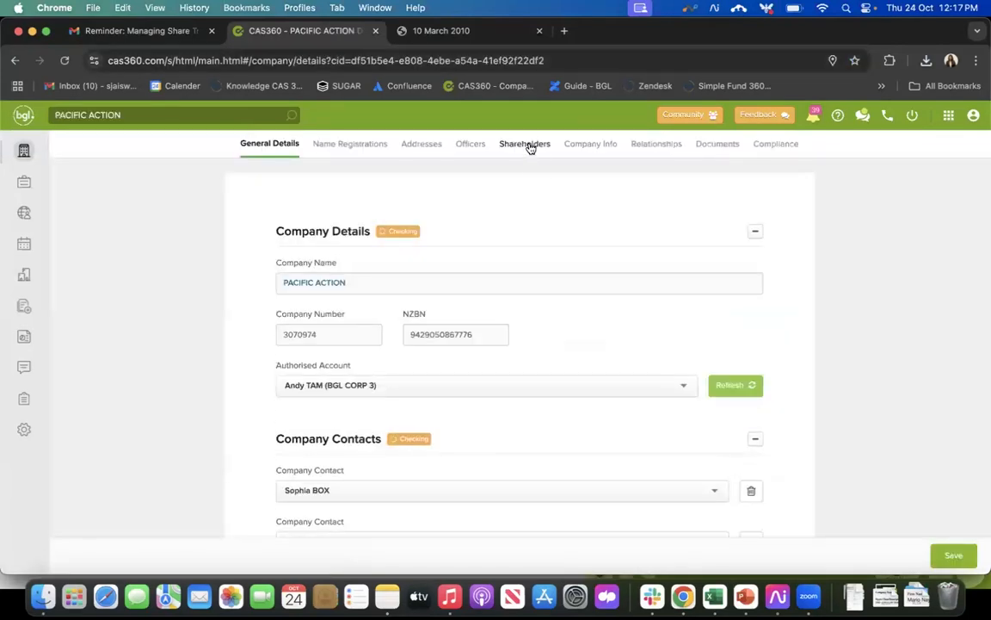
left_click(530, 148)
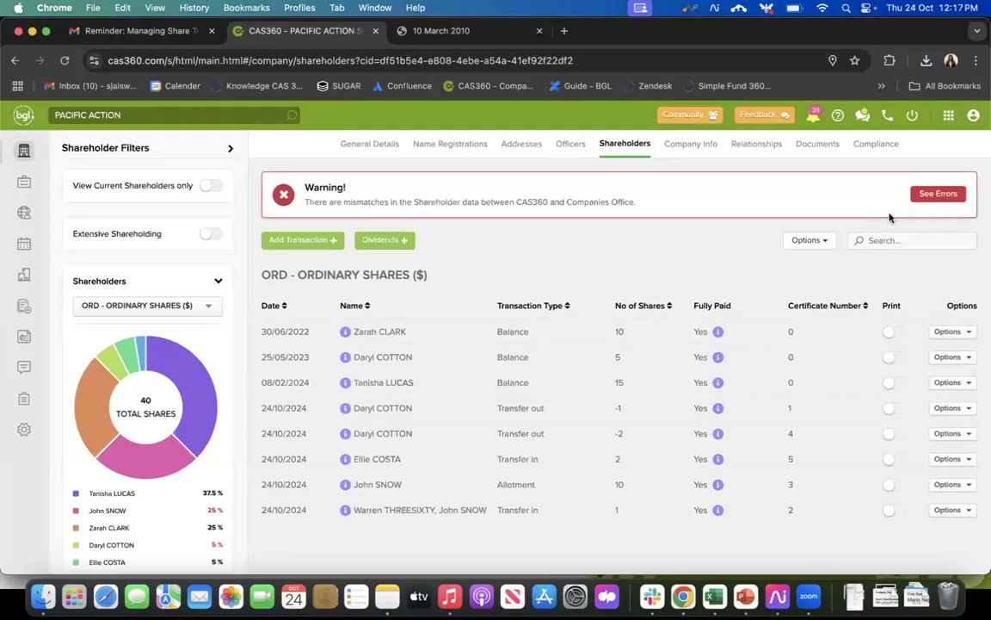
Step: Review the mismatches in shareholder data between CAS360 and Companies Office for each listed shareholder
left_click(936, 194)
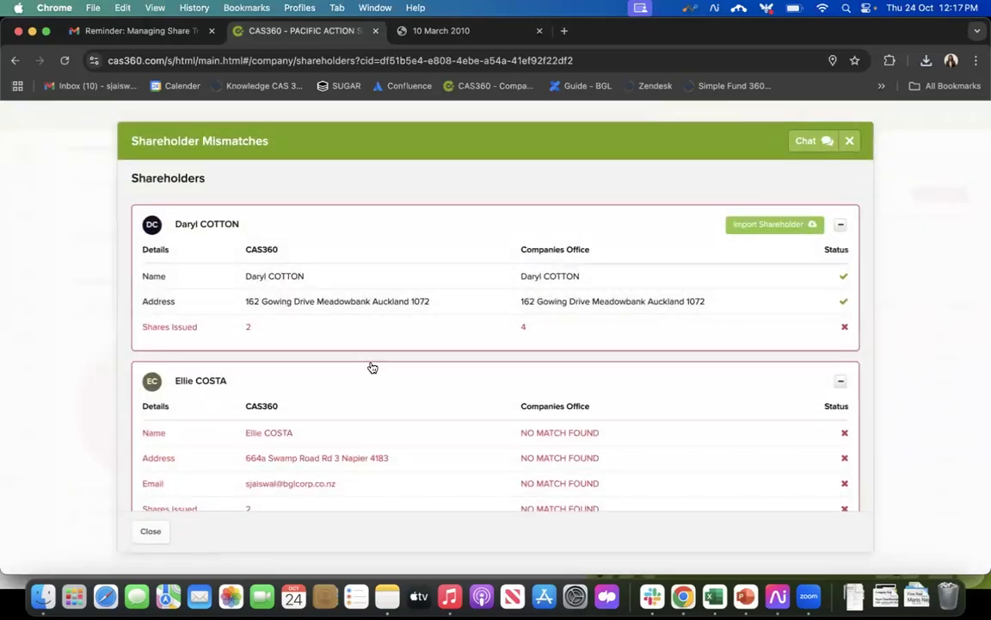
scroll(372, 365, "down", 2)
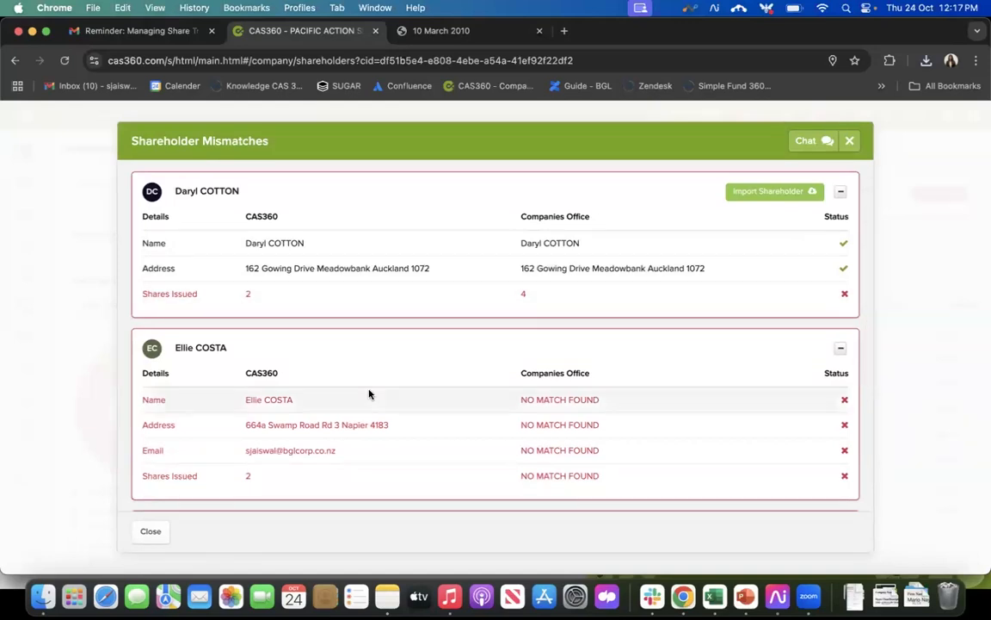
scroll(369, 394, "down", 3)
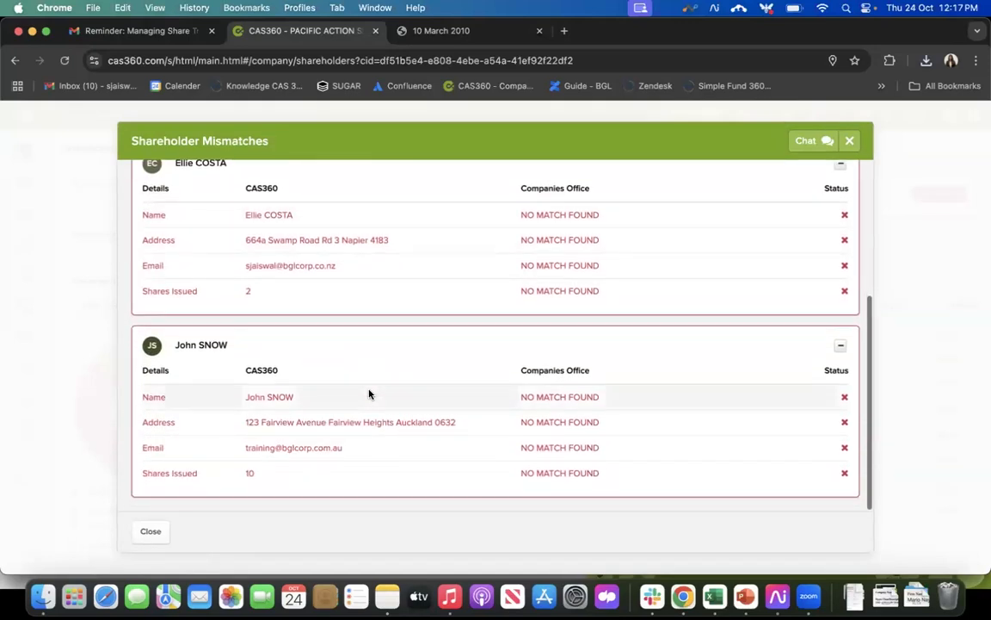
scroll(368, 392, "up", 2)
scroll(453, 319, "down", 2)
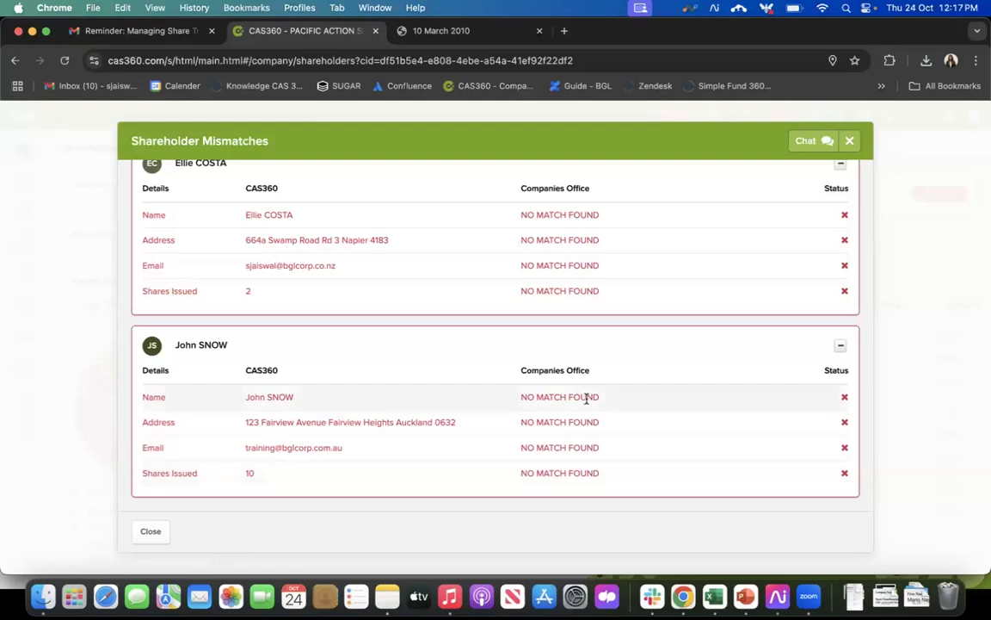
scroll(586, 398, "up", 5)
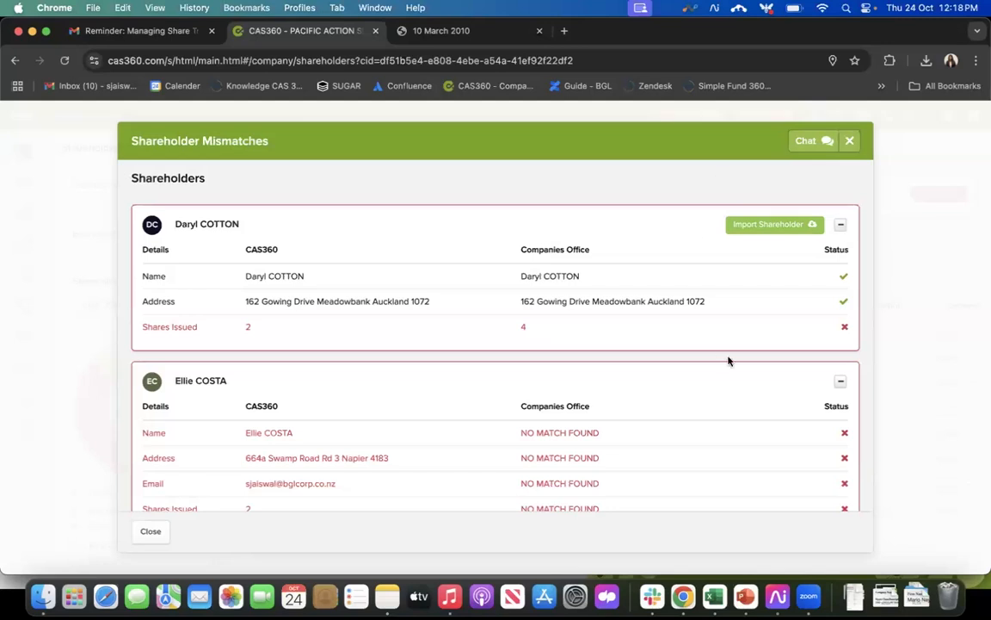
left_click(850, 142)
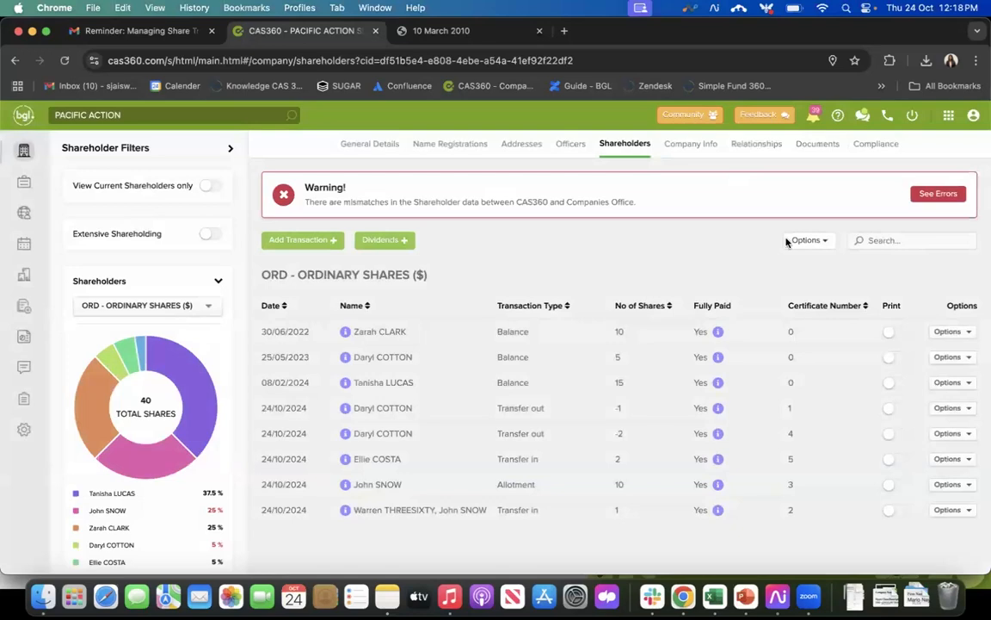
Step: Print the historical register of shareholders, review the resulting PDF, and return to the company's shareholder records
left_click(812, 242)
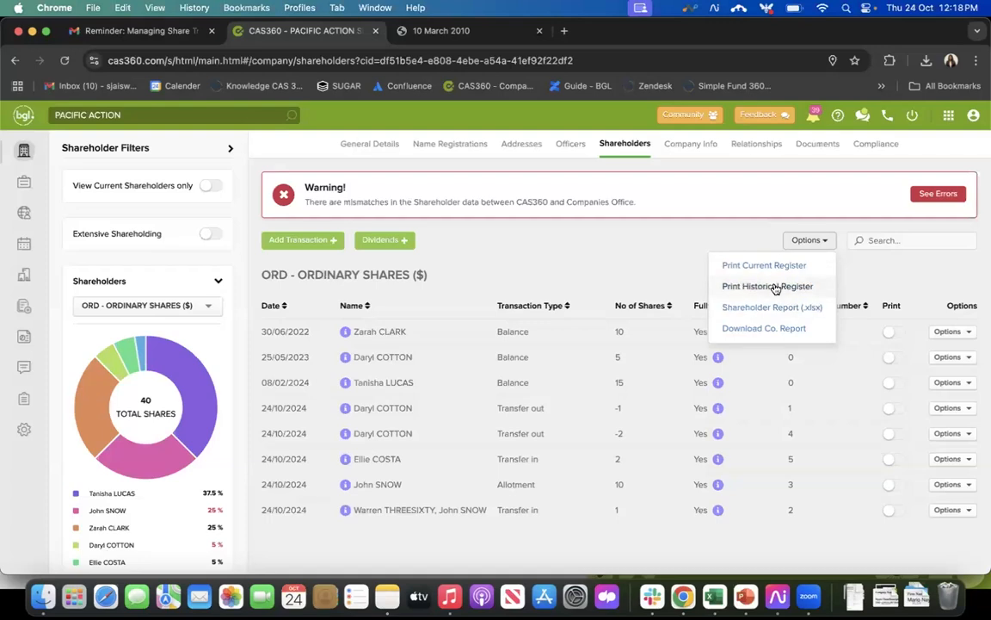
left_click(776, 288)
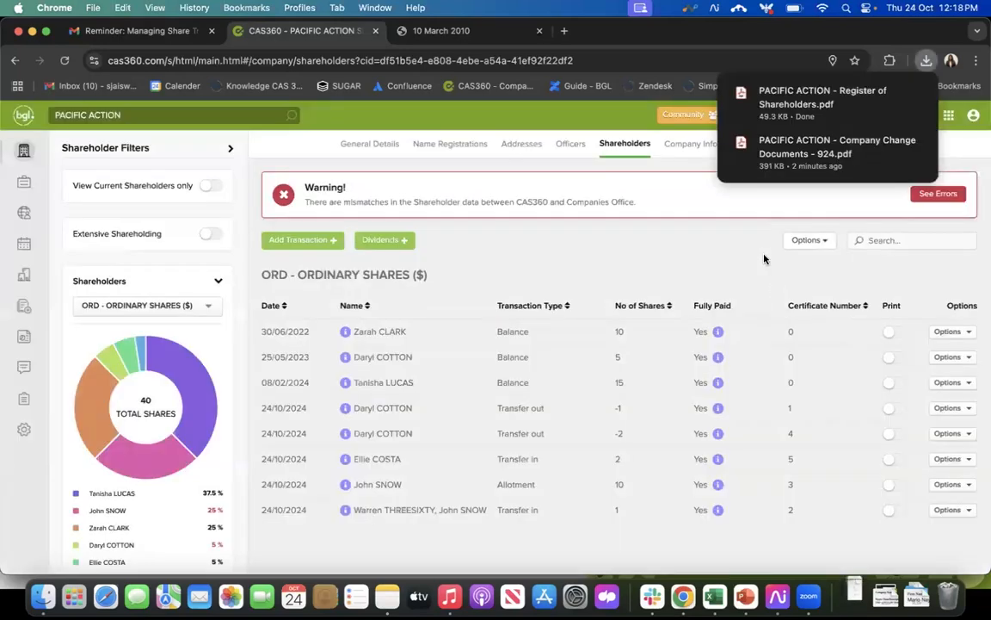
left_click(774, 104)
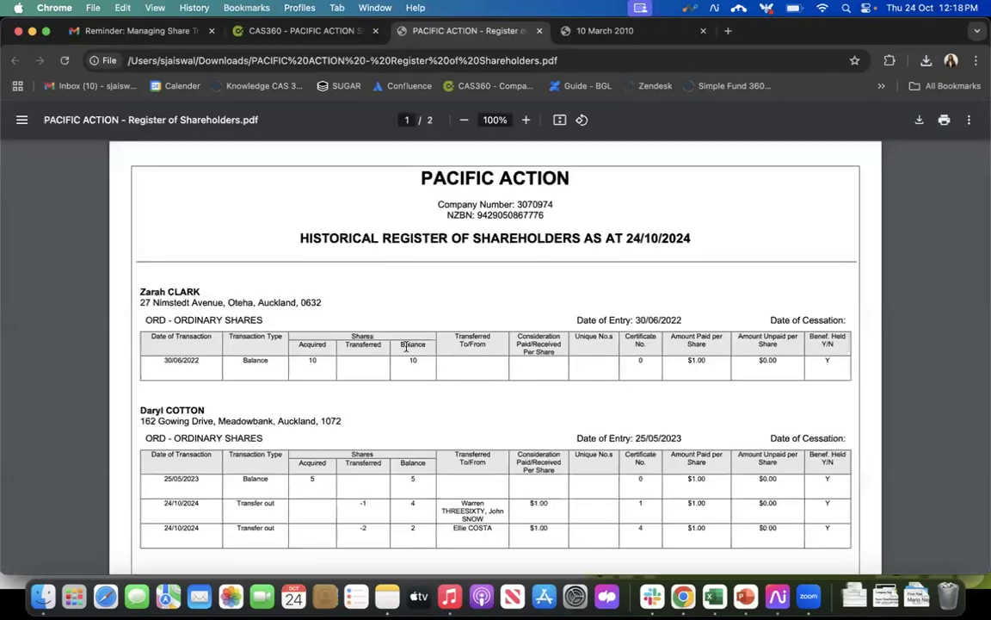
scroll(409, 347, "down", 3)
scroll(422, 350, "down", 10)
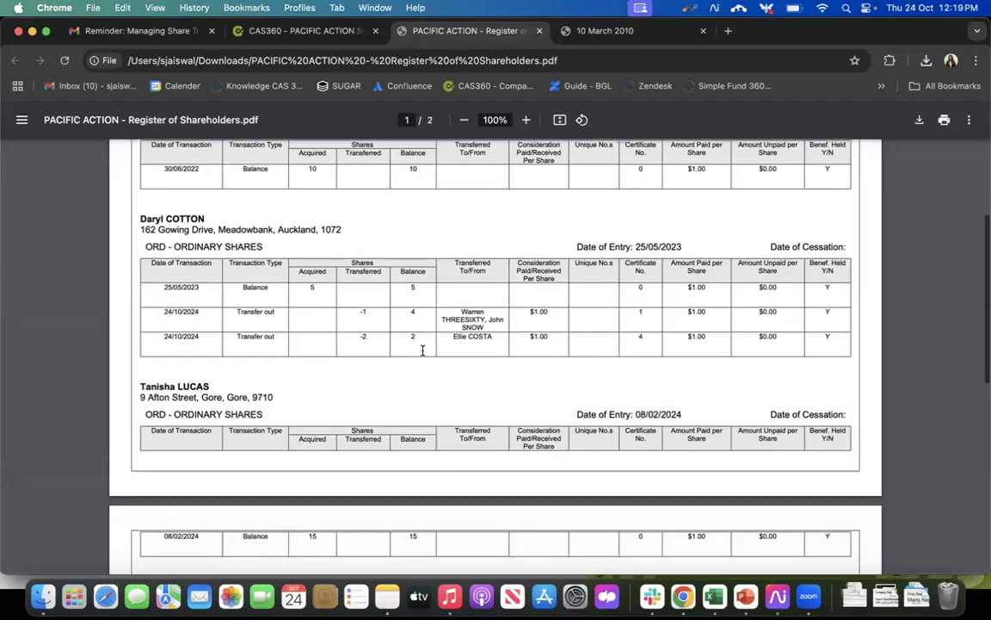
scroll(422, 351, "up", 15)
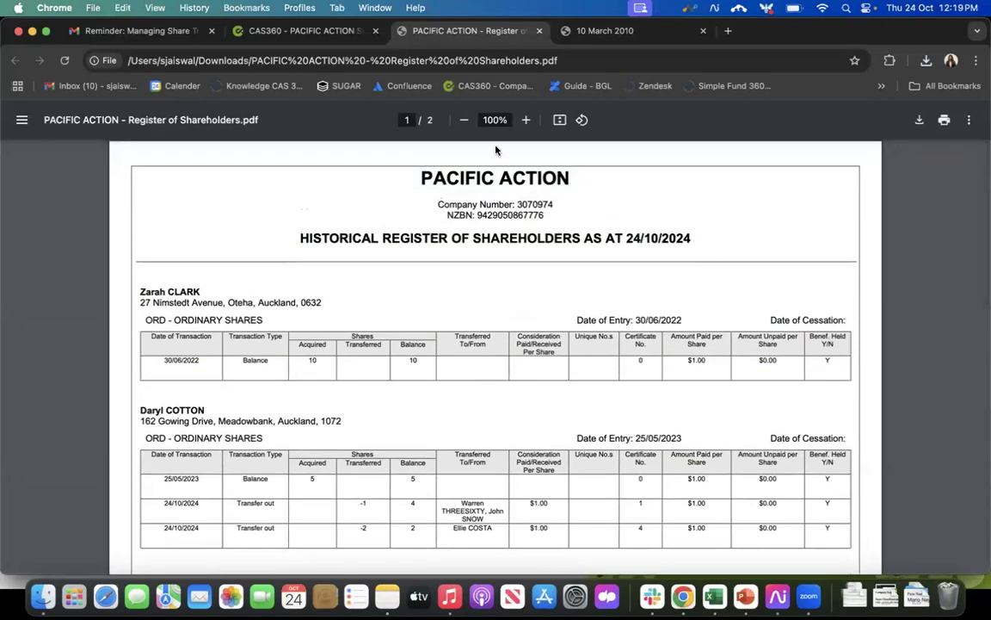
left_click(308, 33)
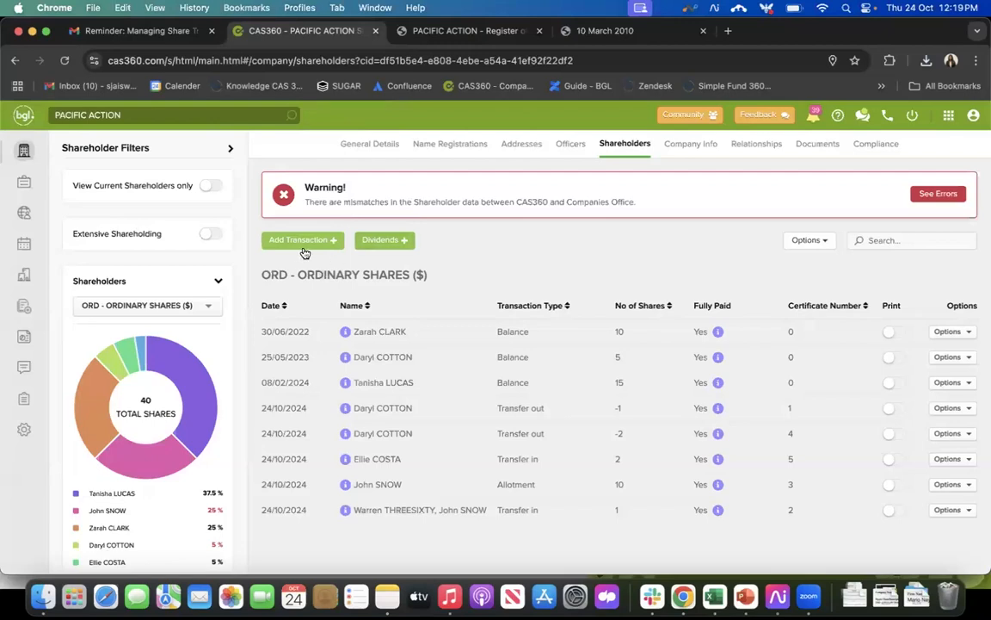
Step: Start a new dividend and switch the use of the declared date as document date on and off again
left_click(388, 246)
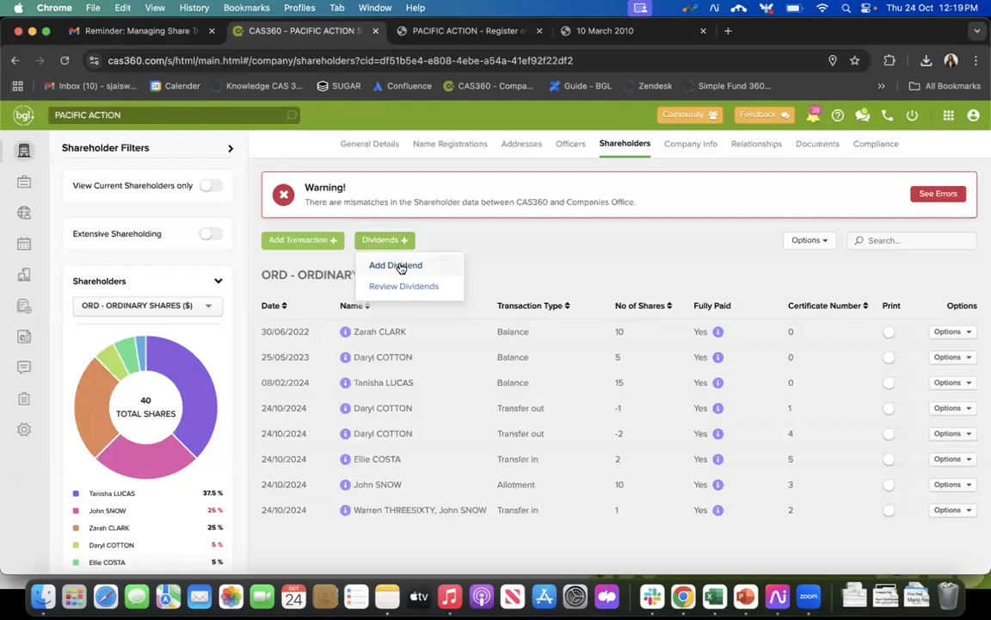
left_click(399, 266)
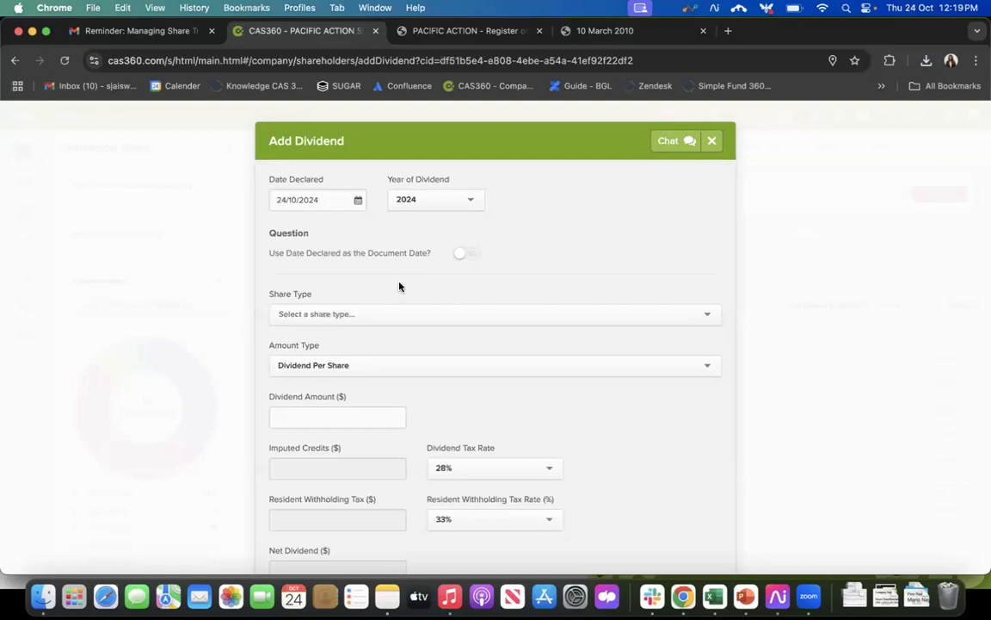
left_click(472, 255)
left_click(467, 255)
scroll(577, 247, "down", 2)
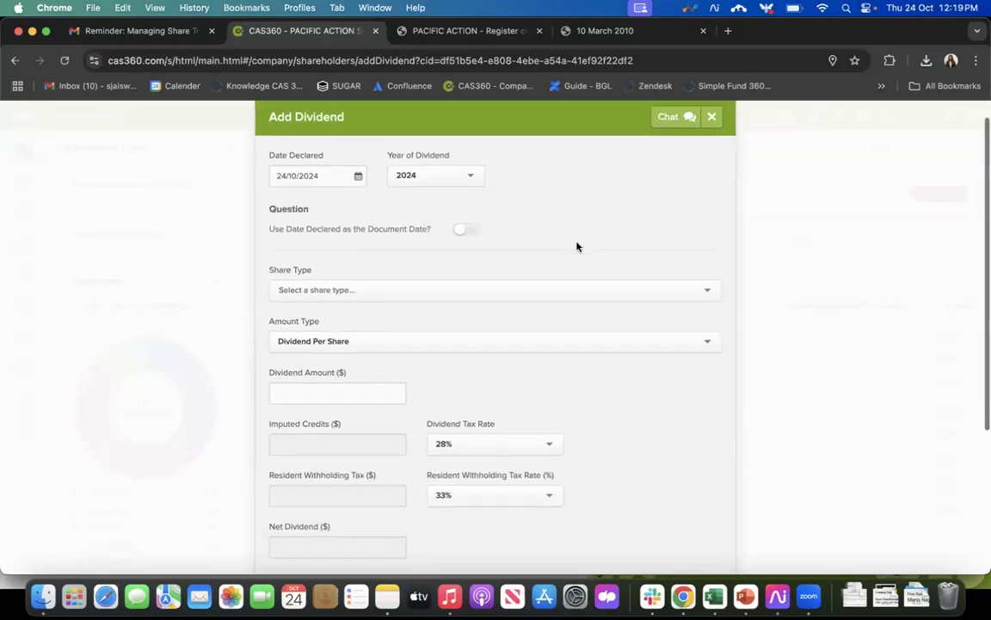
Step: Set the dividend's share type to ORD, ORDINARY SHARES, $1 Fully Paid and check its number of shares
left_click(436, 259)
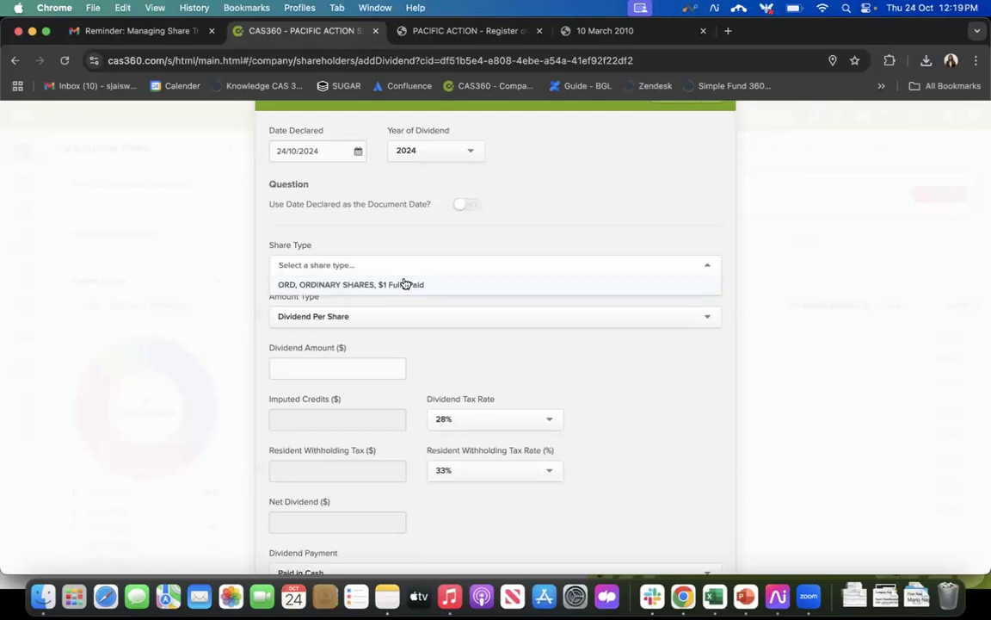
left_click(405, 284)
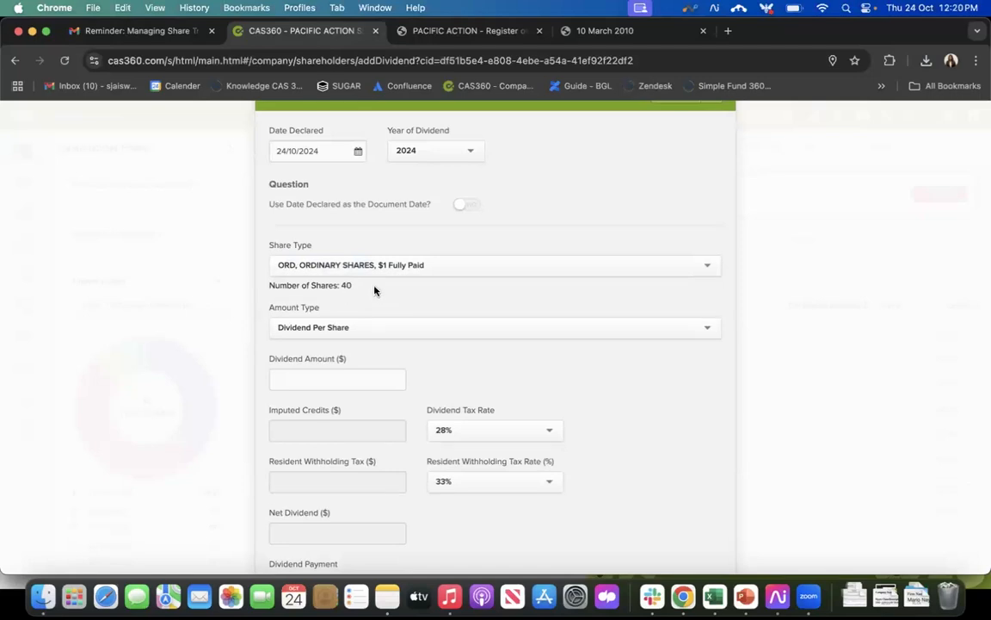
left_click_drag(353, 285, 271, 285)
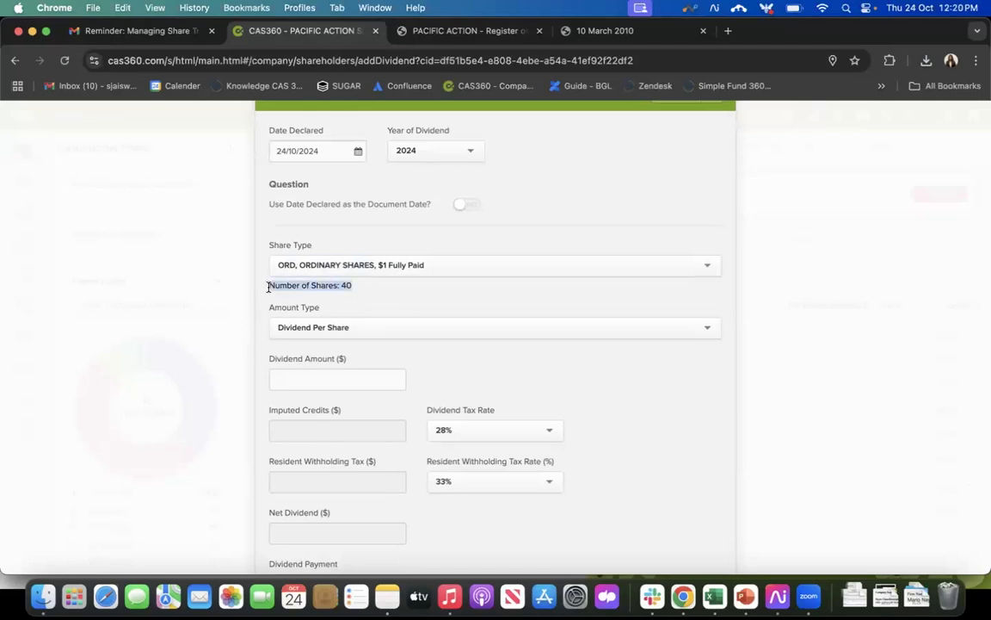
left_click(395, 292)
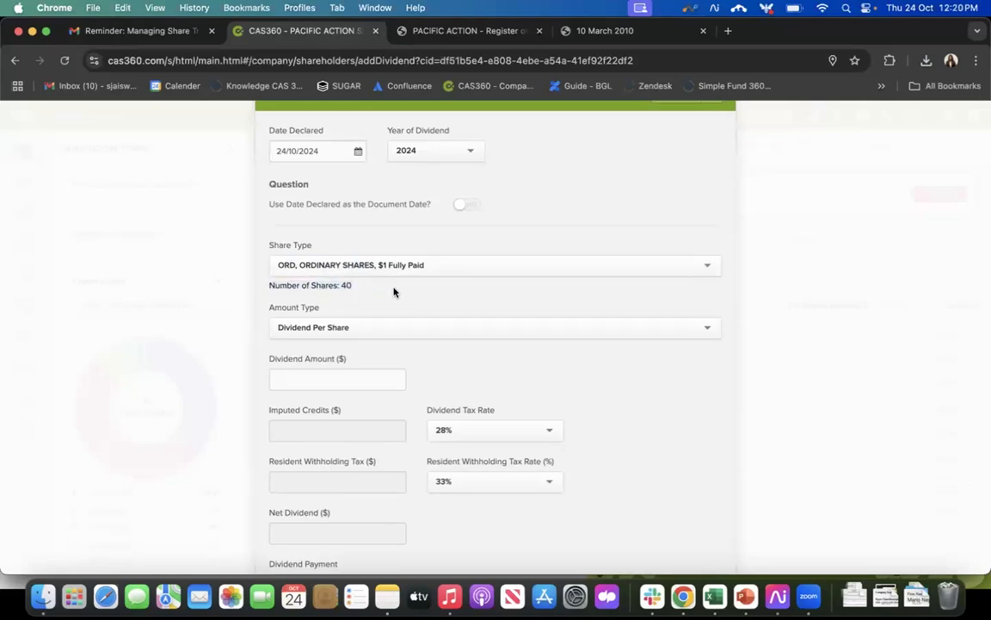
Step: Choose Dividend Per Share as the amount type and set the dividend amount to $10
scroll(395, 291, "down", 1)
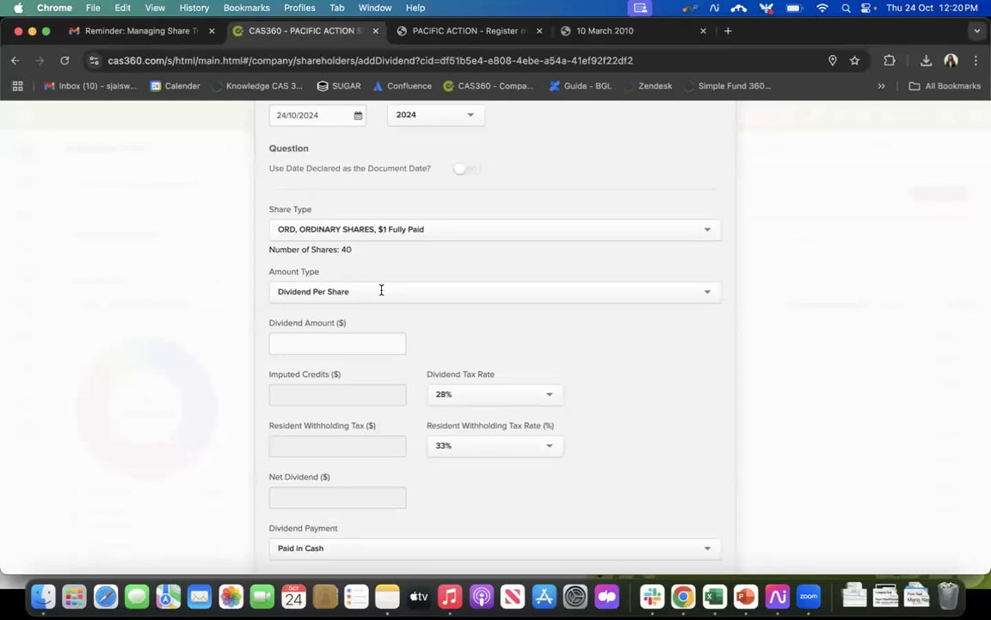
left_click(381, 291)
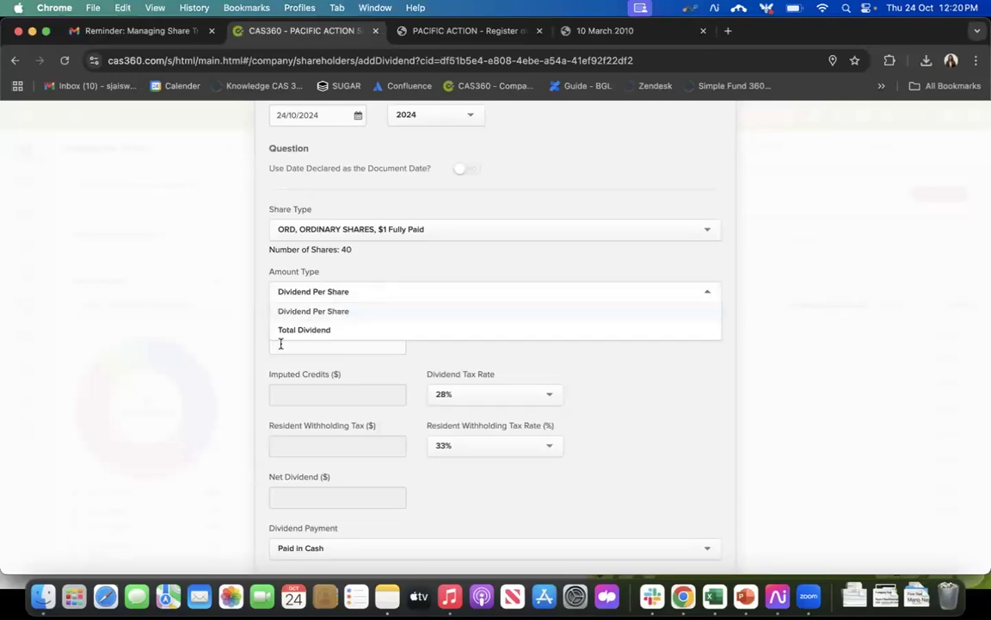
left_click(353, 313)
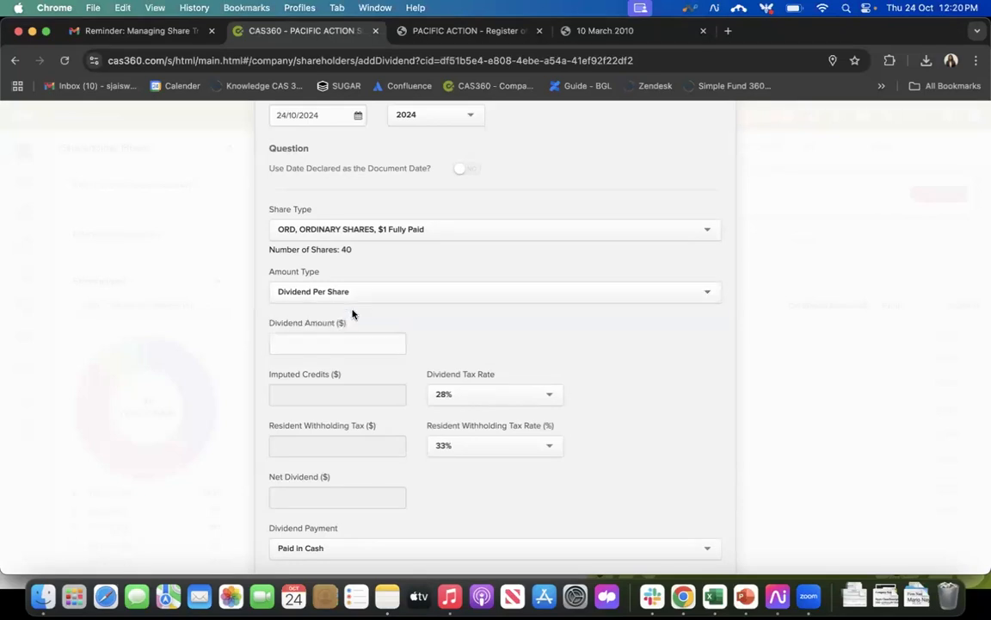
left_click(313, 350)
type("10")
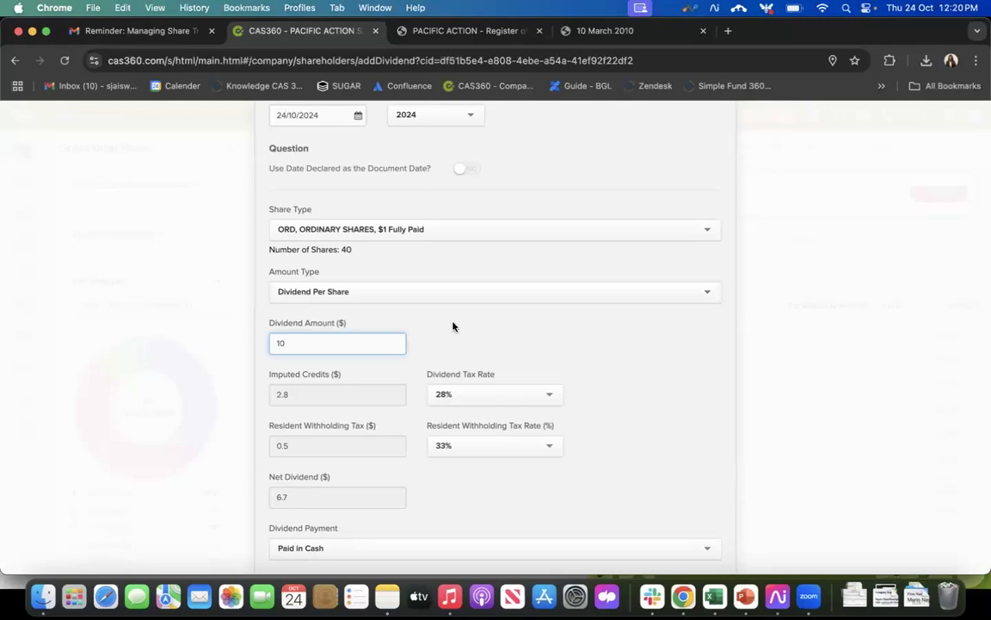
Step: Look through the available dividend tax rates and check the resident withholding tax rate
scroll(416, 425, "down", 3)
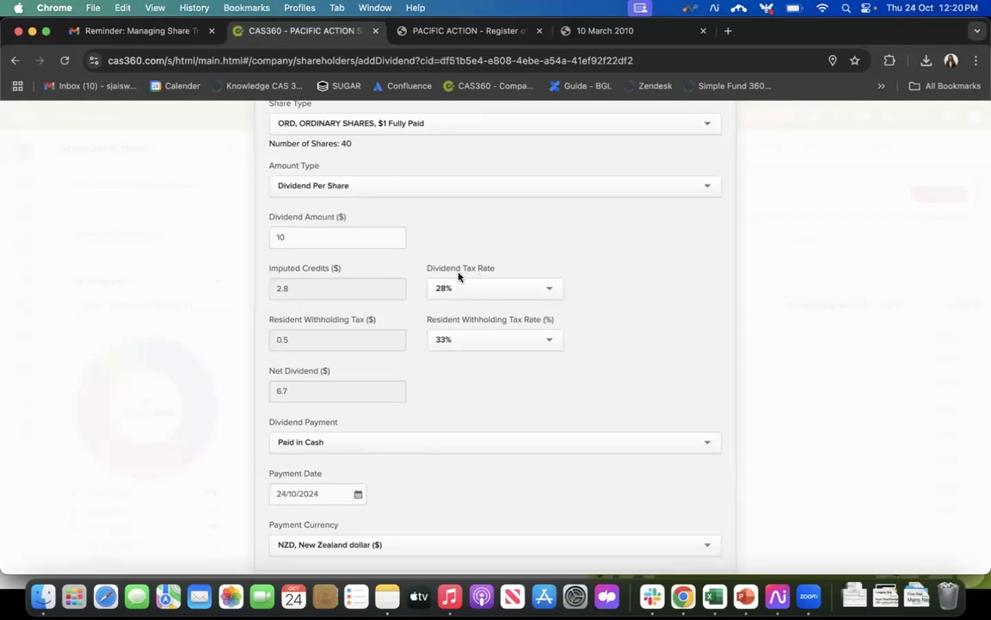
left_click(506, 290)
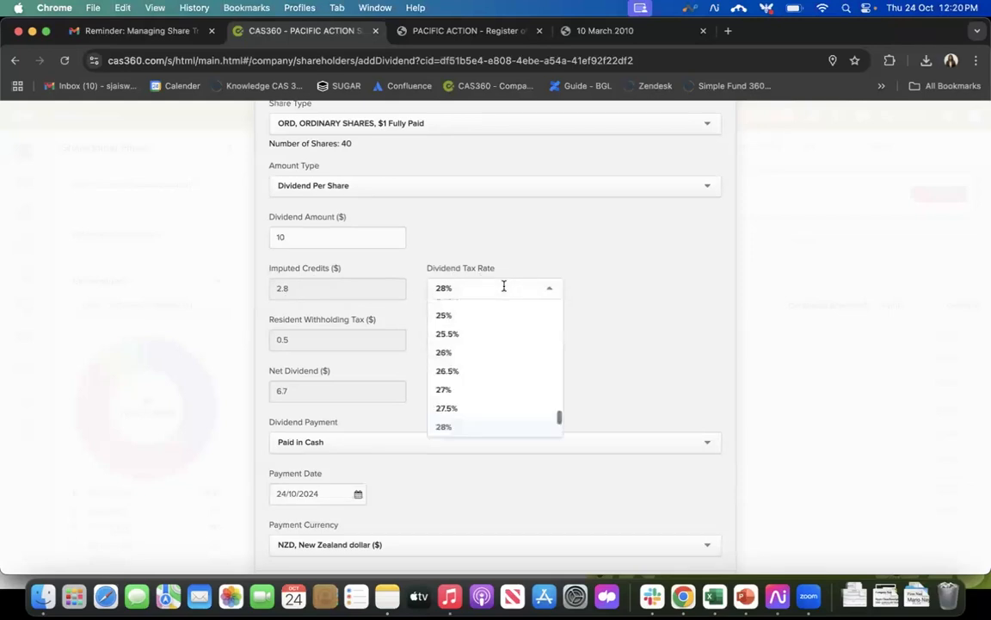
left_click(505, 289)
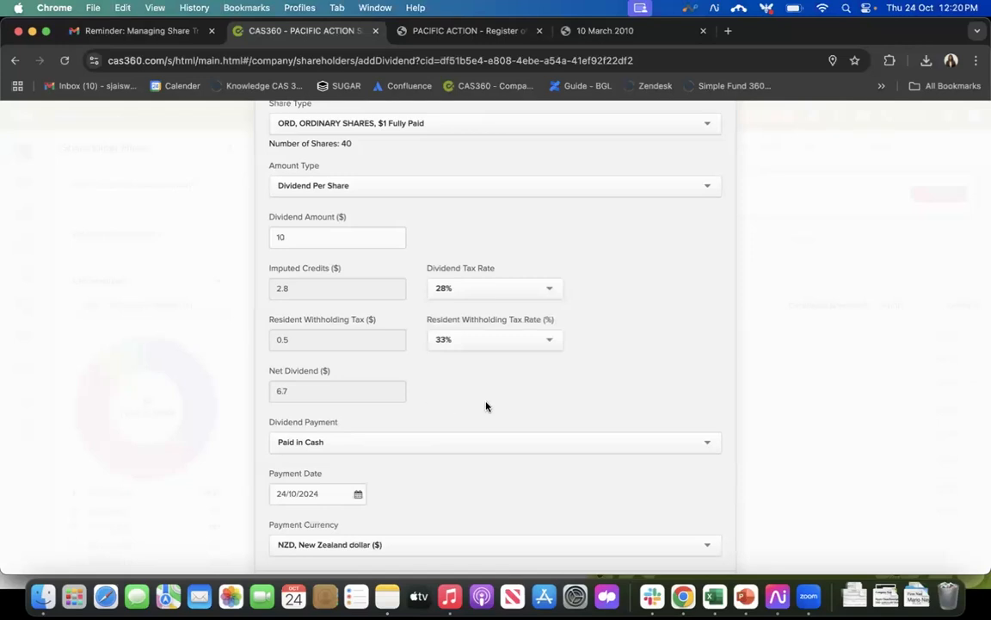
left_click(482, 346)
left_click(481, 345)
Step: Switch the dividend payment to Other and back to Paid in Cash, and check the available payment currencies
scroll(393, 400, "down", 2)
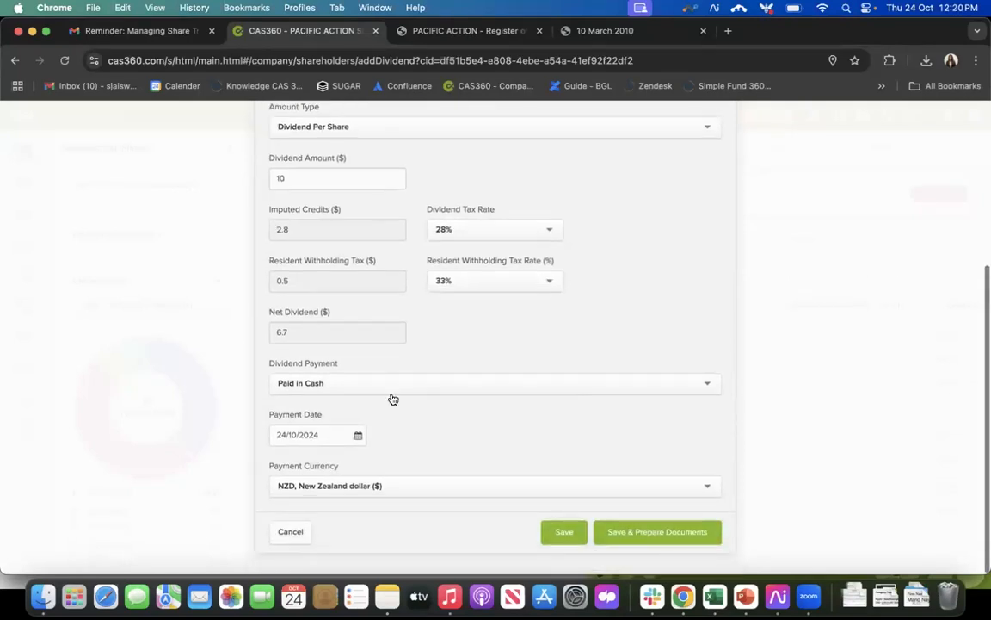
left_click(308, 388)
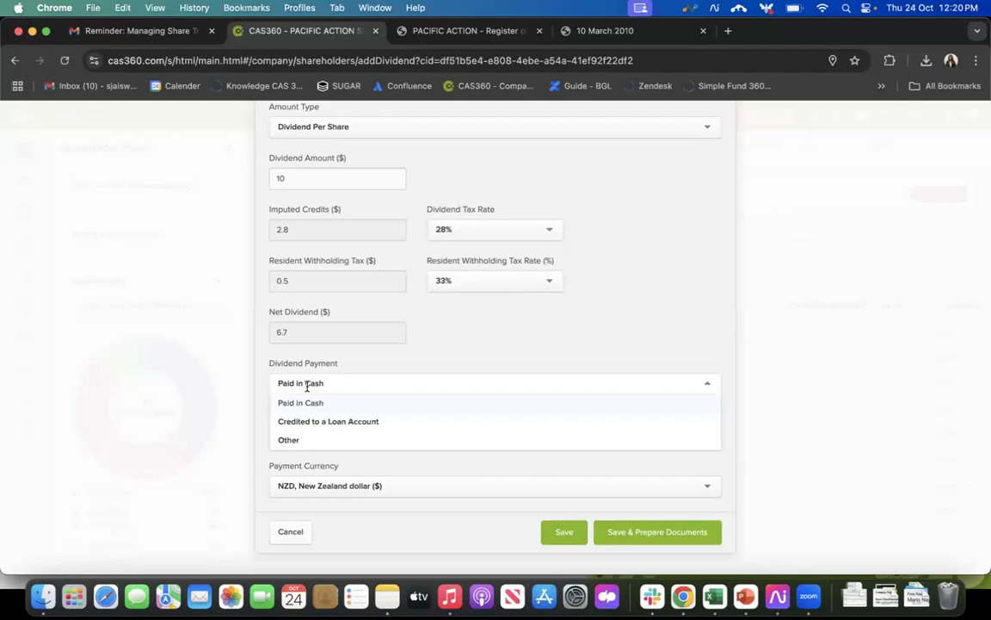
left_click(310, 435)
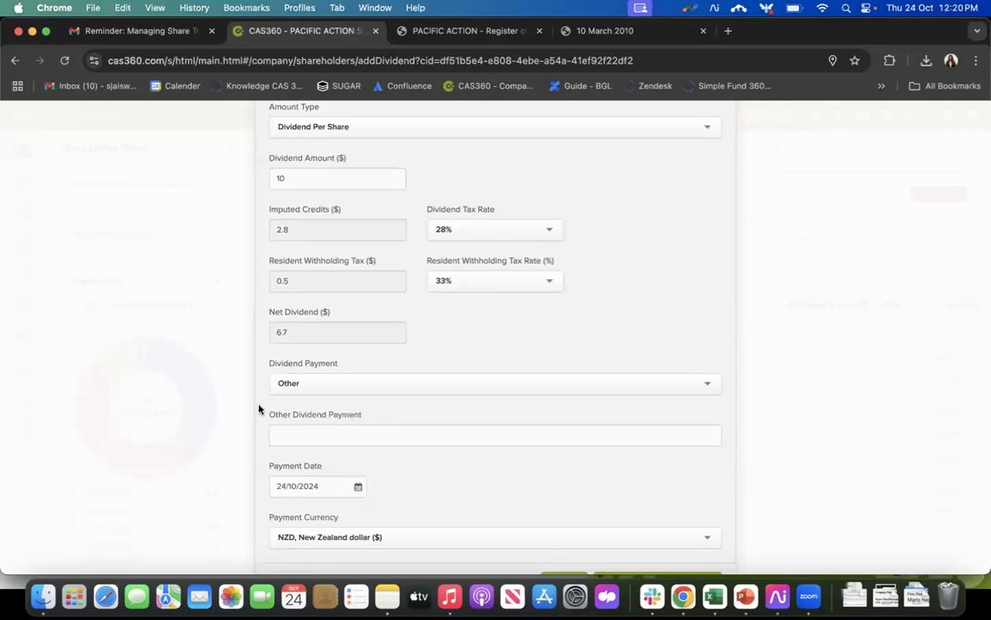
left_click(314, 383)
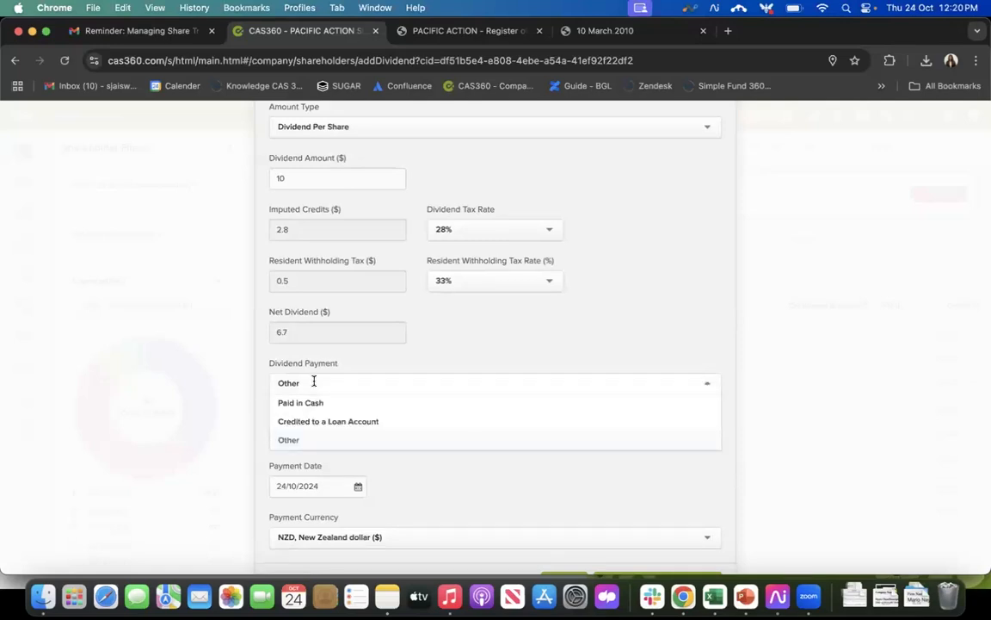
left_click(321, 404)
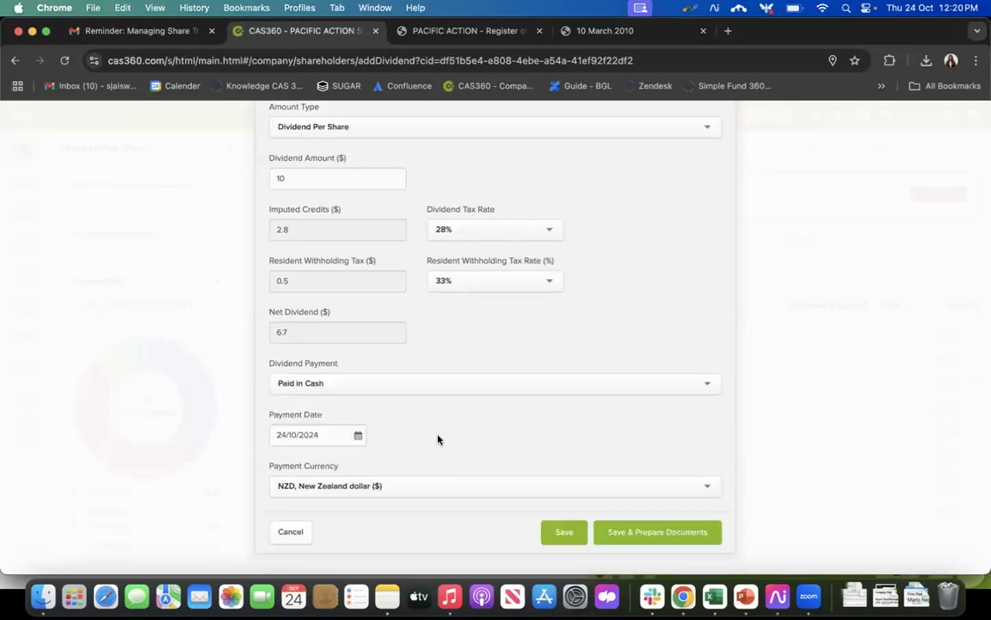
left_click(358, 493)
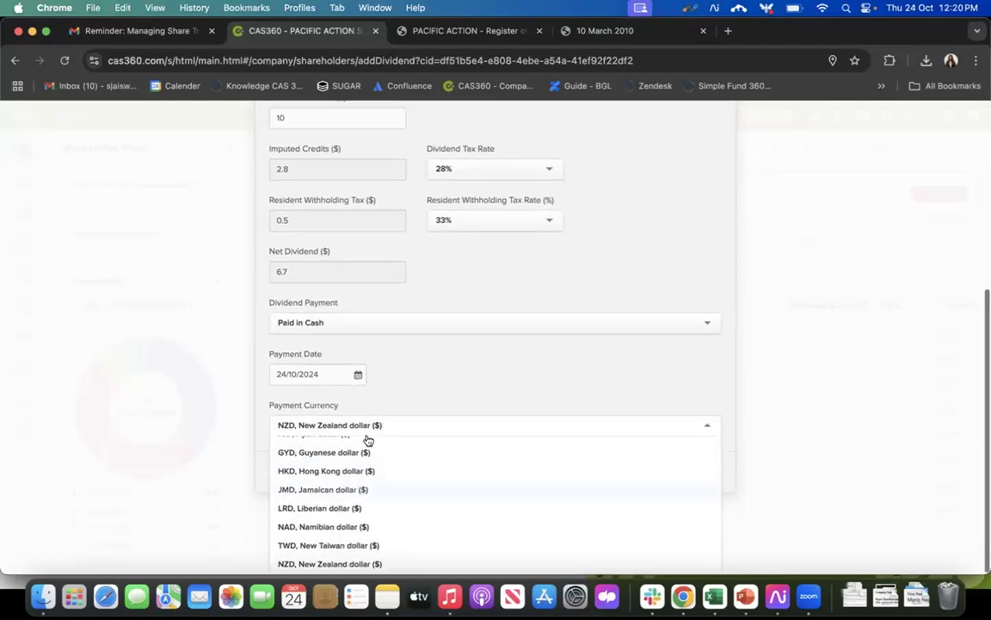
left_click(435, 391)
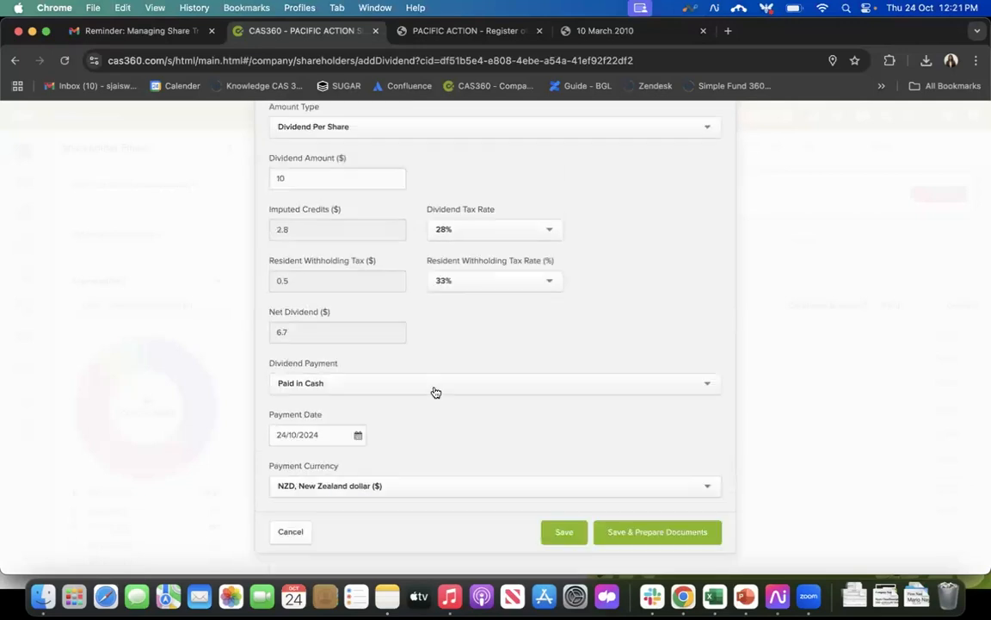
Step: Review the completed dividend details, save the dividend and prepare its documents
scroll(511, 340, "up", 3)
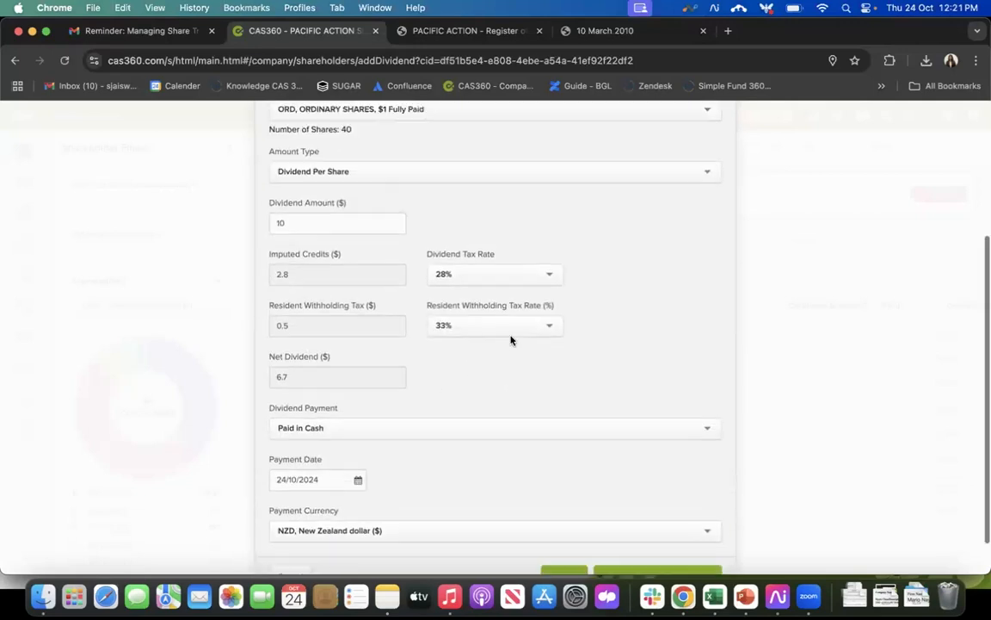
scroll(510, 340, "up", 3)
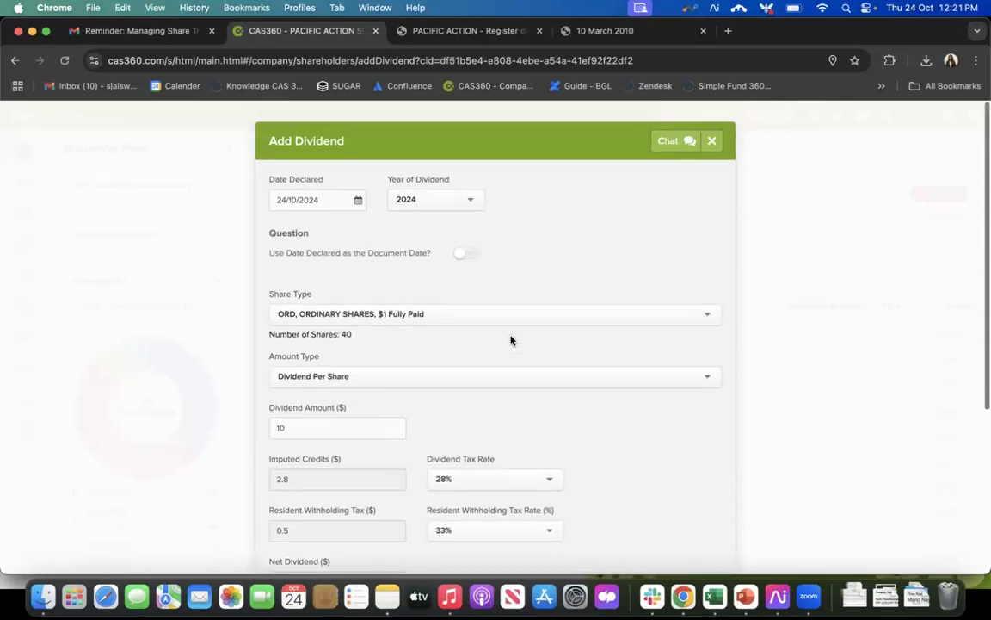
scroll(511, 340, "down", 3)
scroll(510, 340, "down", 3)
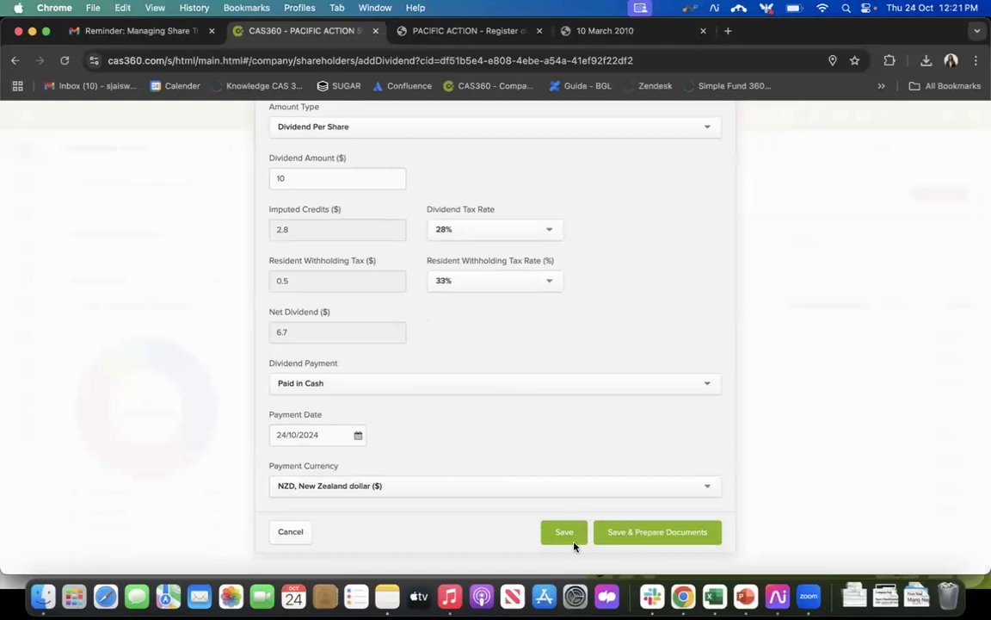
left_click(665, 543)
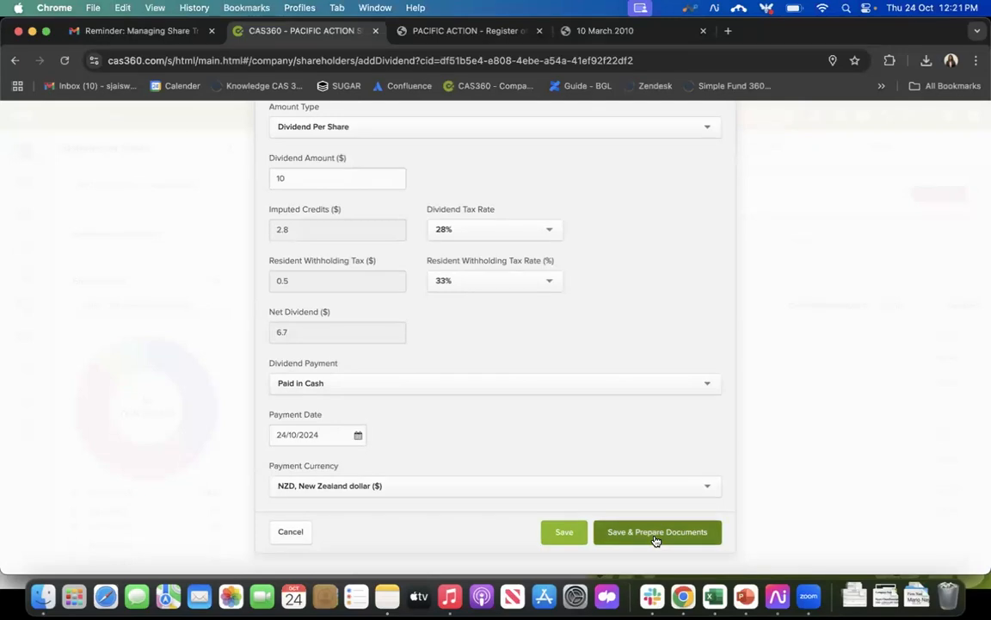
left_click(655, 534)
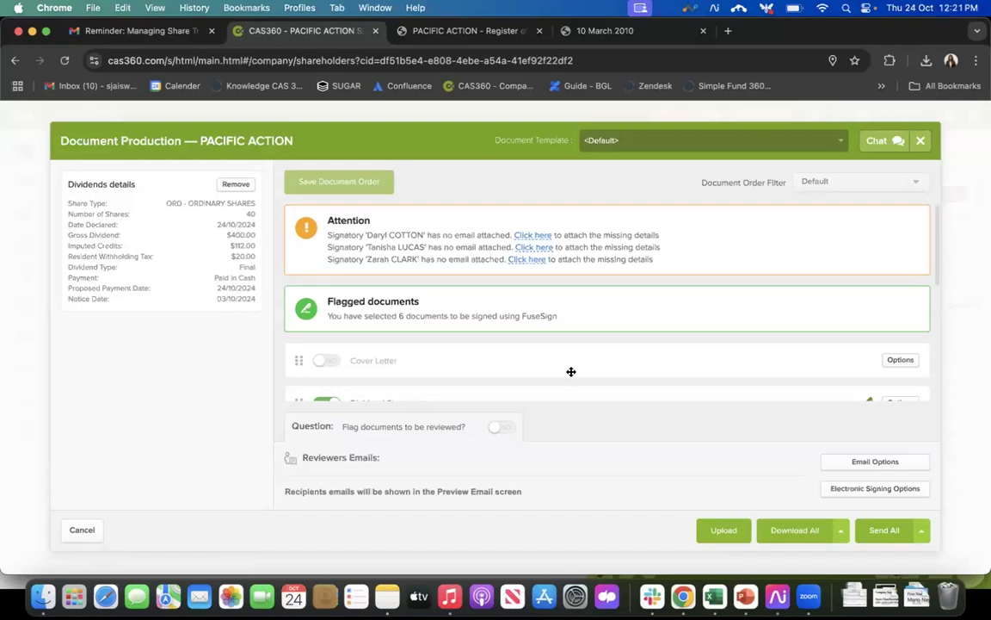
Step: Look through the dividend documents, examine the Listing of Dividends Paid and return to document production
scroll(570, 371, "down", 2)
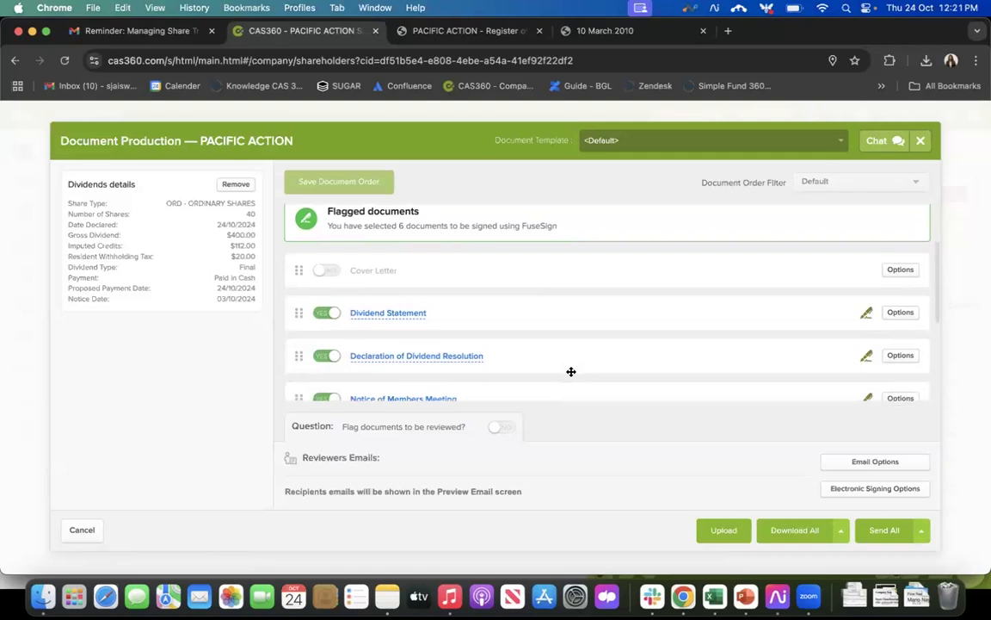
scroll(570, 371, "down", 1)
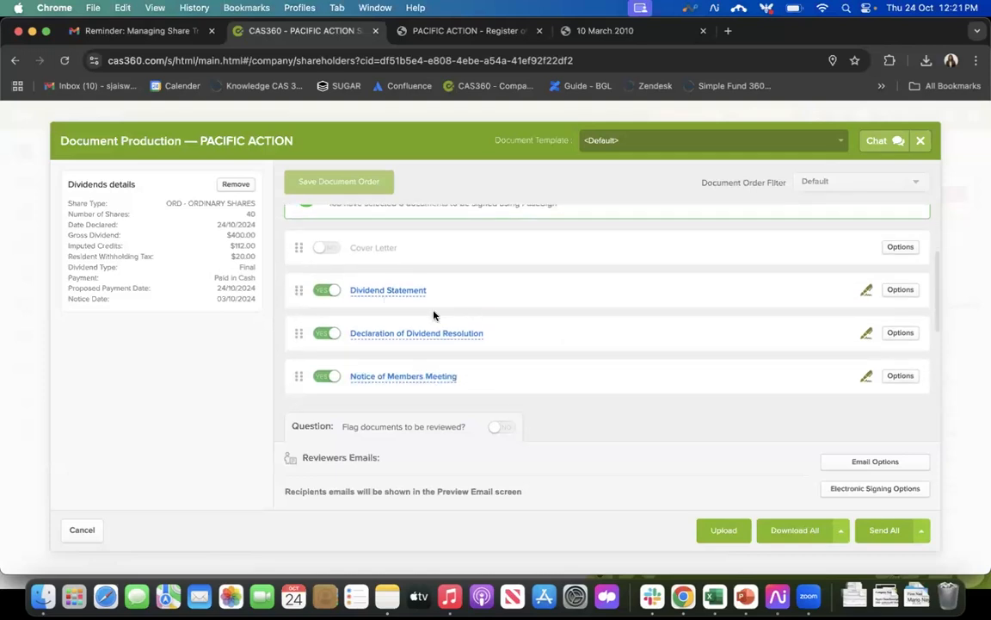
scroll(433, 314, "down", 3)
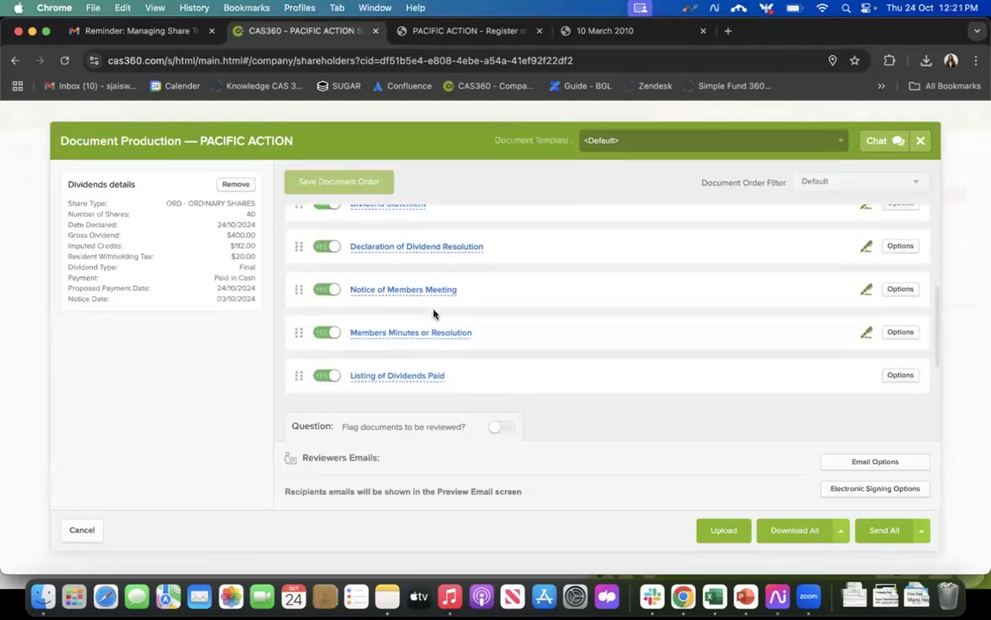
scroll(433, 313, "down", 2)
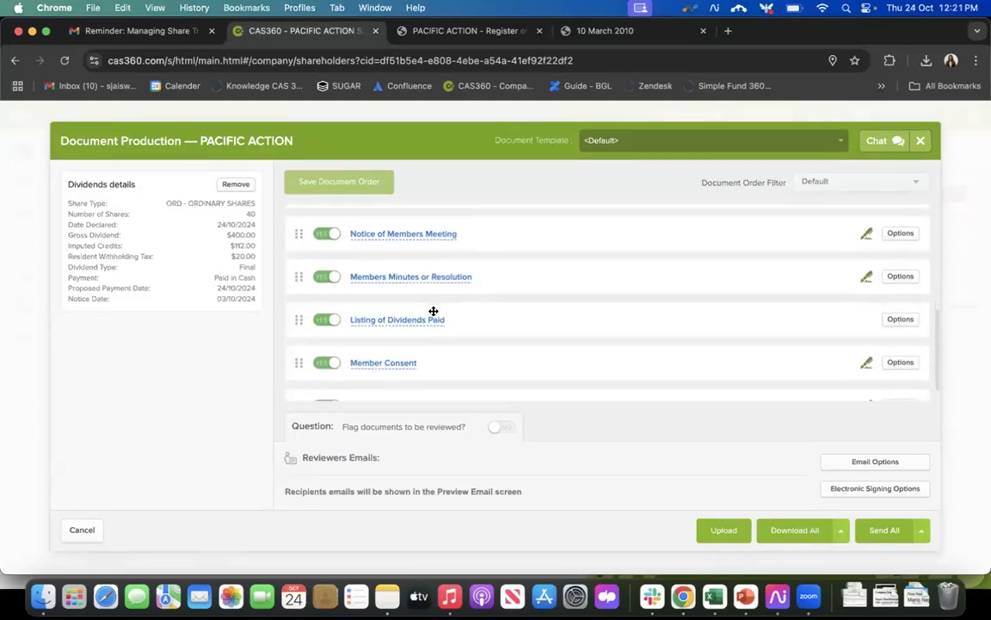
scroll(433, 311, "down", 1)
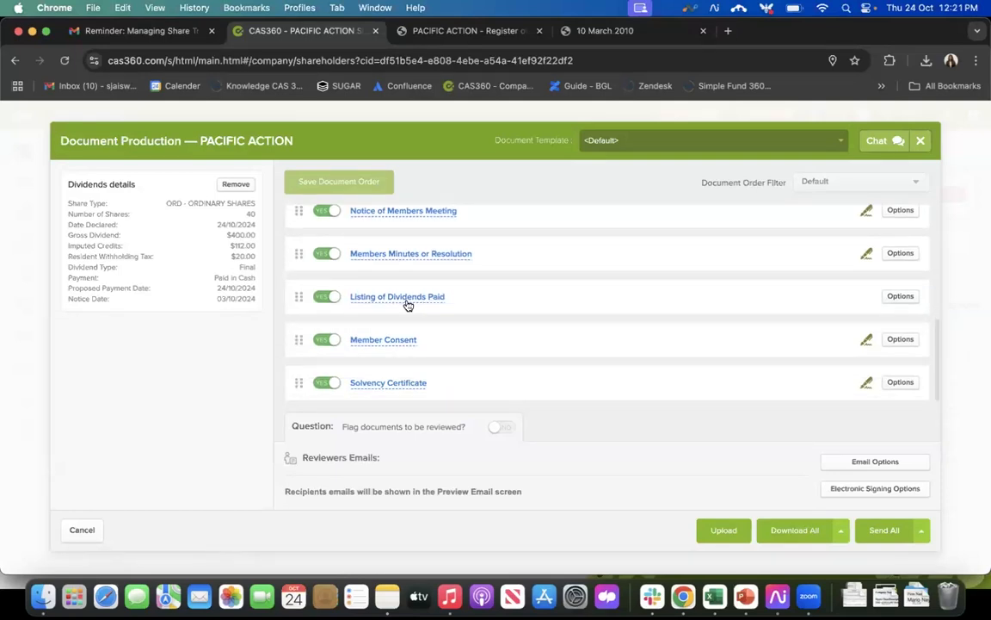
left_click(407, 303)
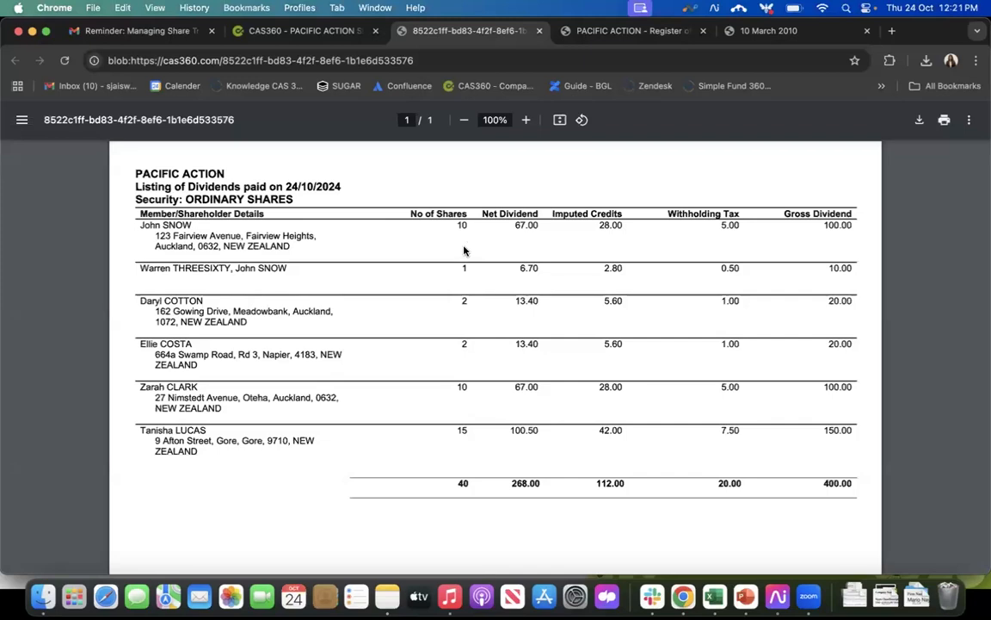
scroll(413, 372, "down", 3)
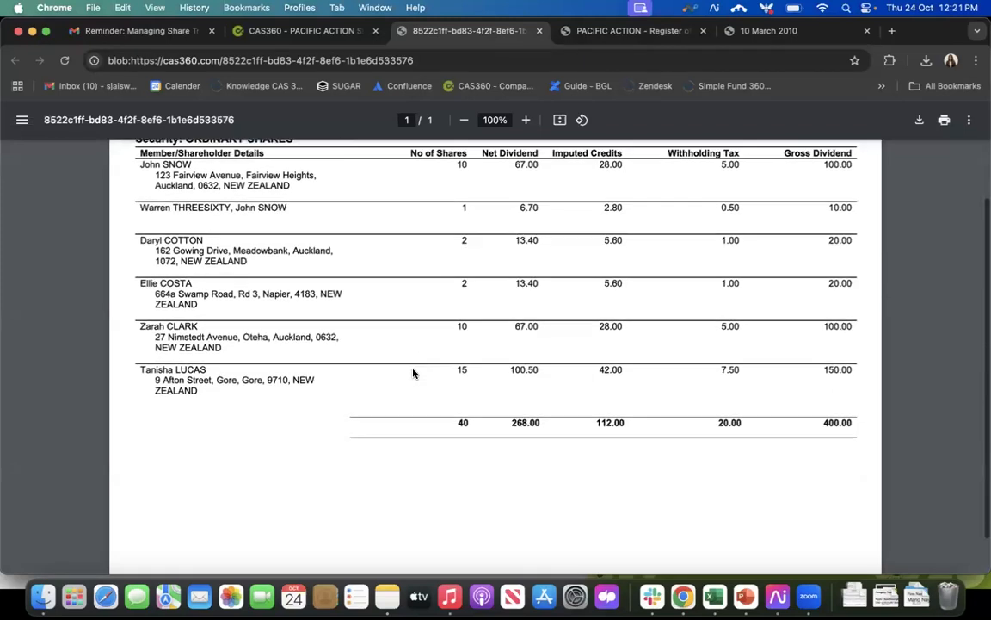
scroll(413, 372, "up", 3)
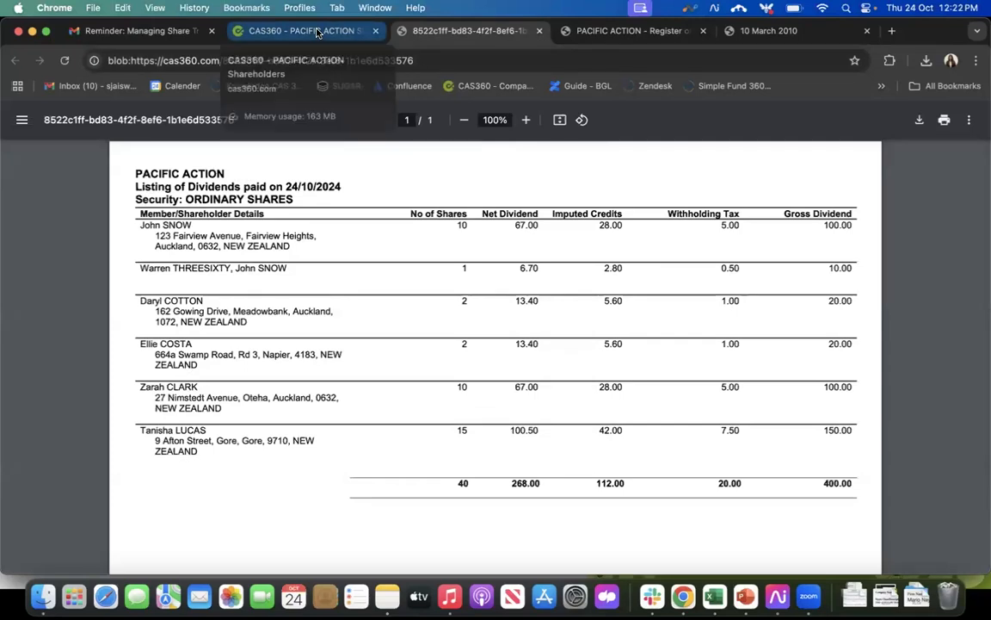
left_click(316, 32)
Step: Check the Notice of Members Meeting settings and template choices without changing them, and look over the documents flagged for signing
scroll(575, 302, "up", 2)
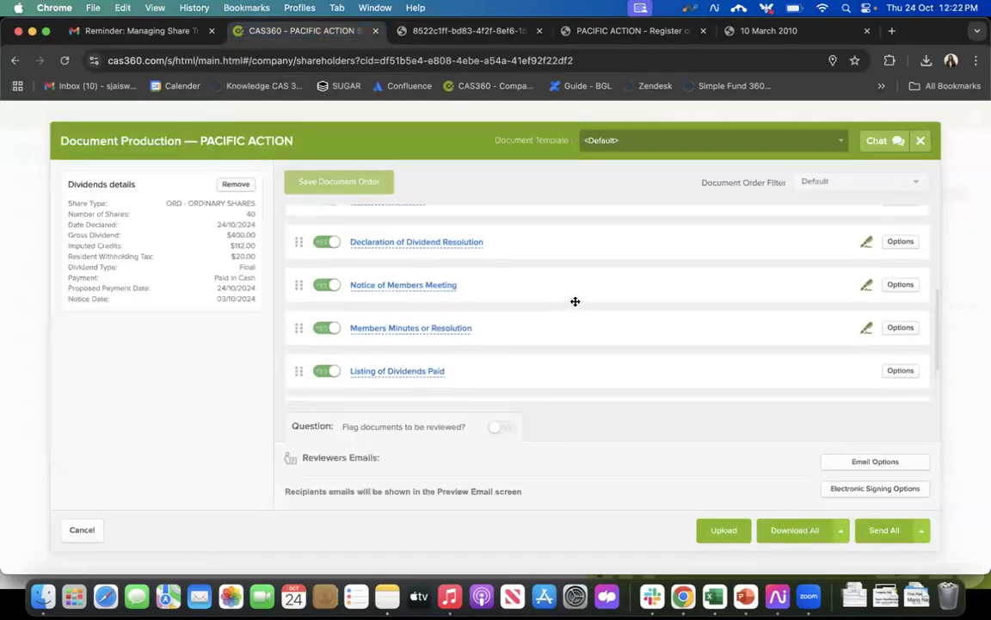
scroll(575, 301, "up", 2)
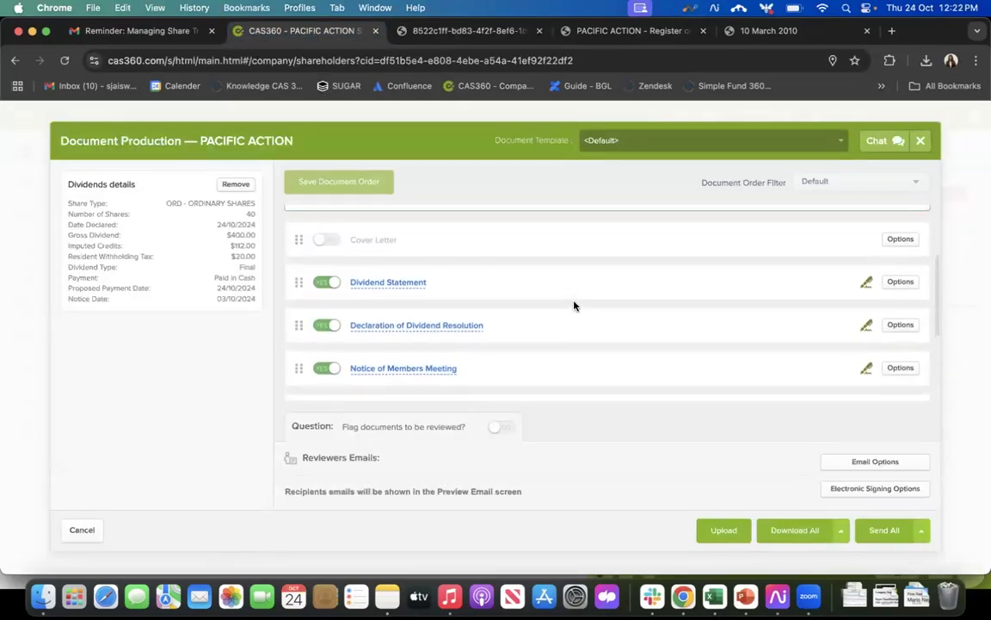
scroll(575, 303, "down", 2)
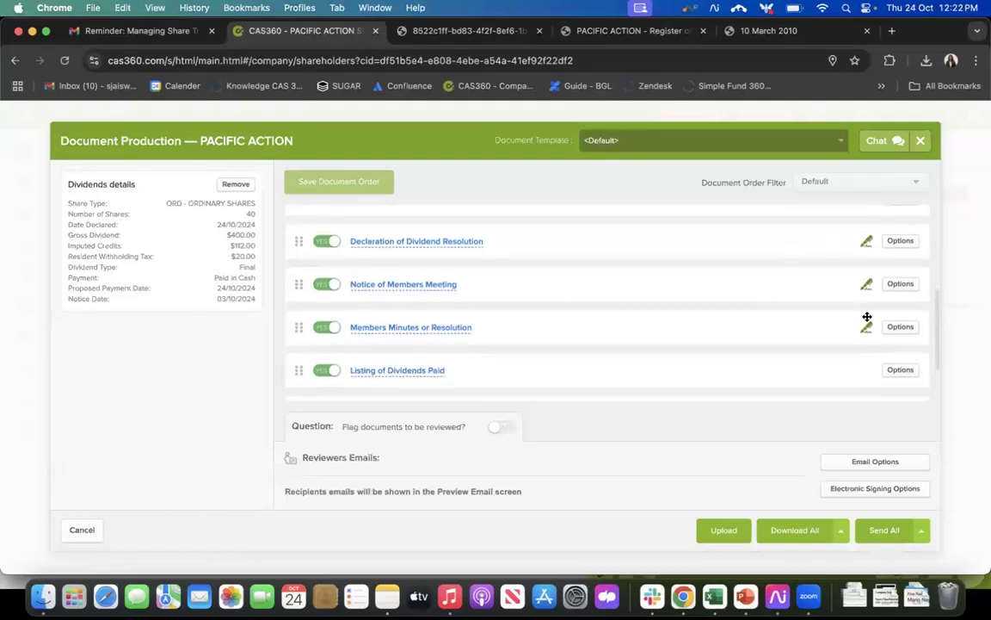
left_click(900, 285)
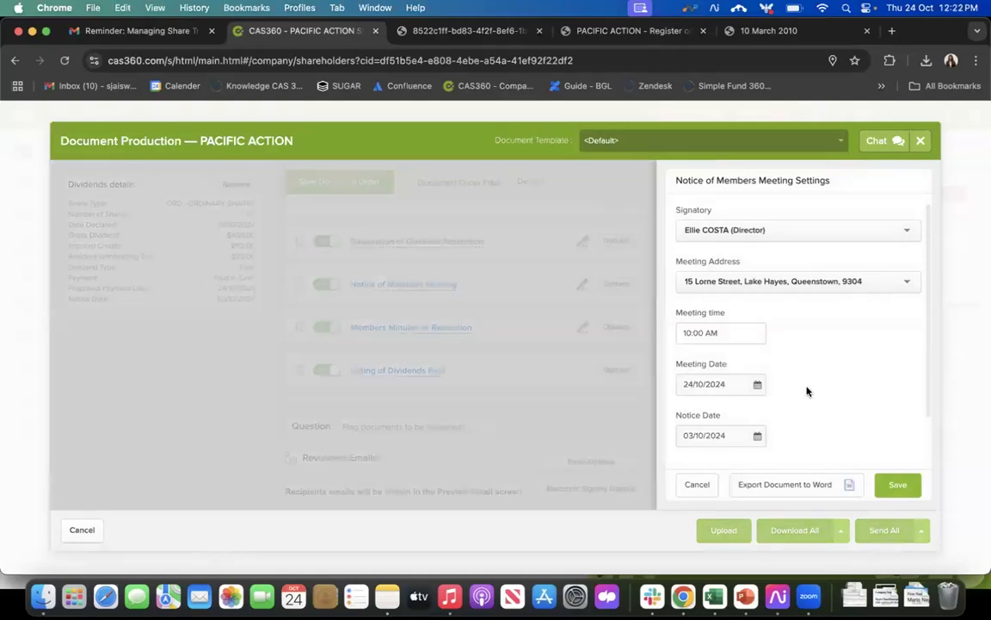
scroll(807, 391, "down", 1)
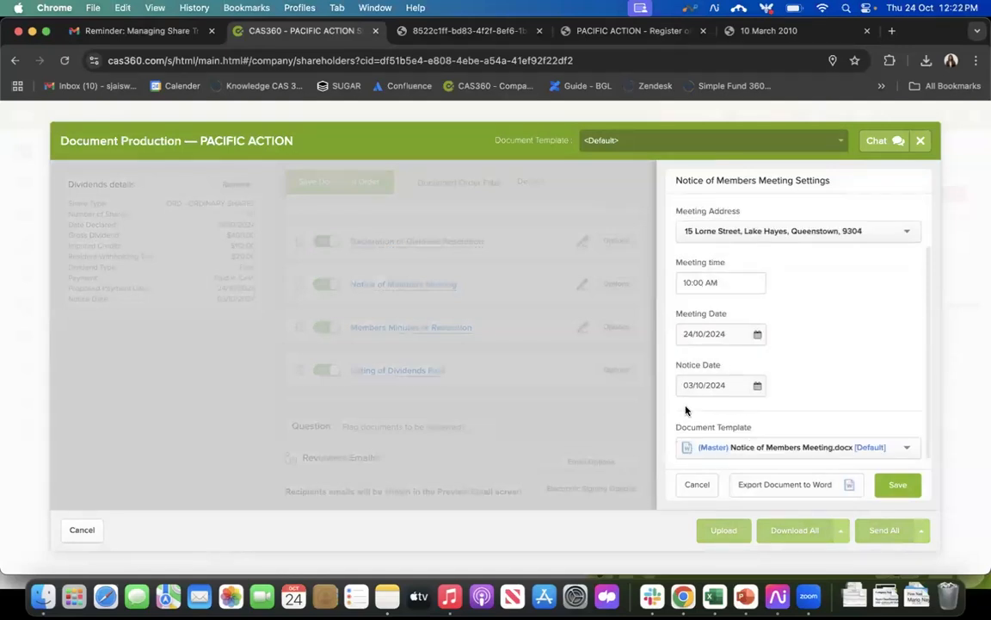
left_click(726, 444)
scroll(830, 403, "down", 1)
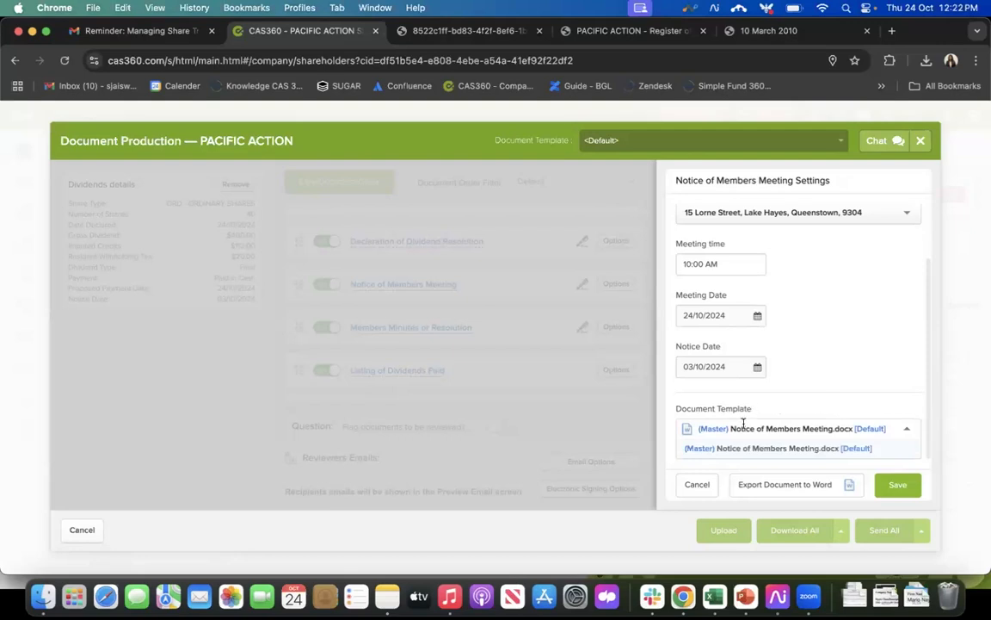
left_click(704, 485)
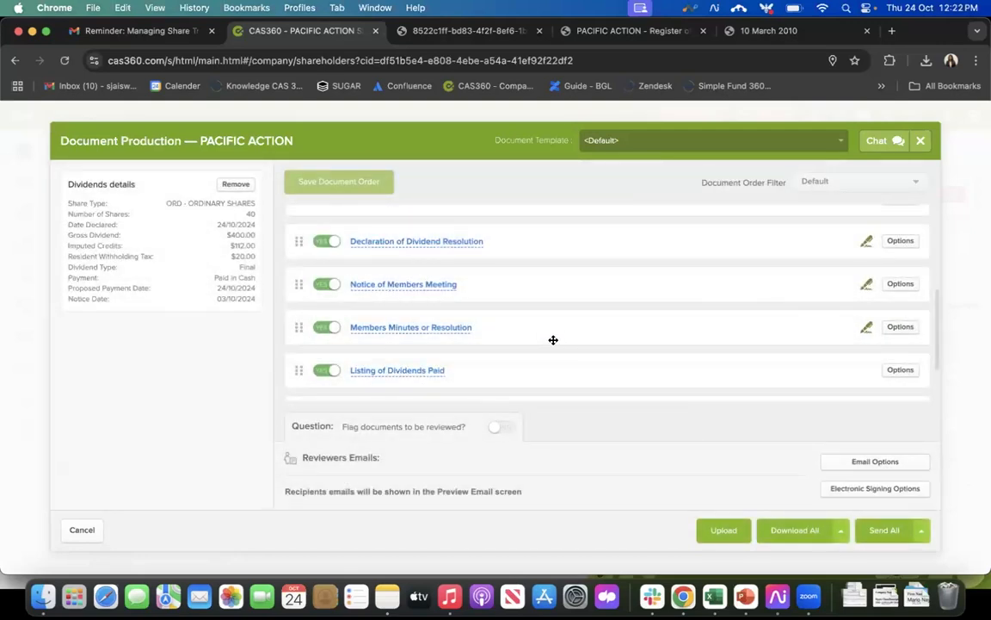
scroll(554, 340, "up", 3)
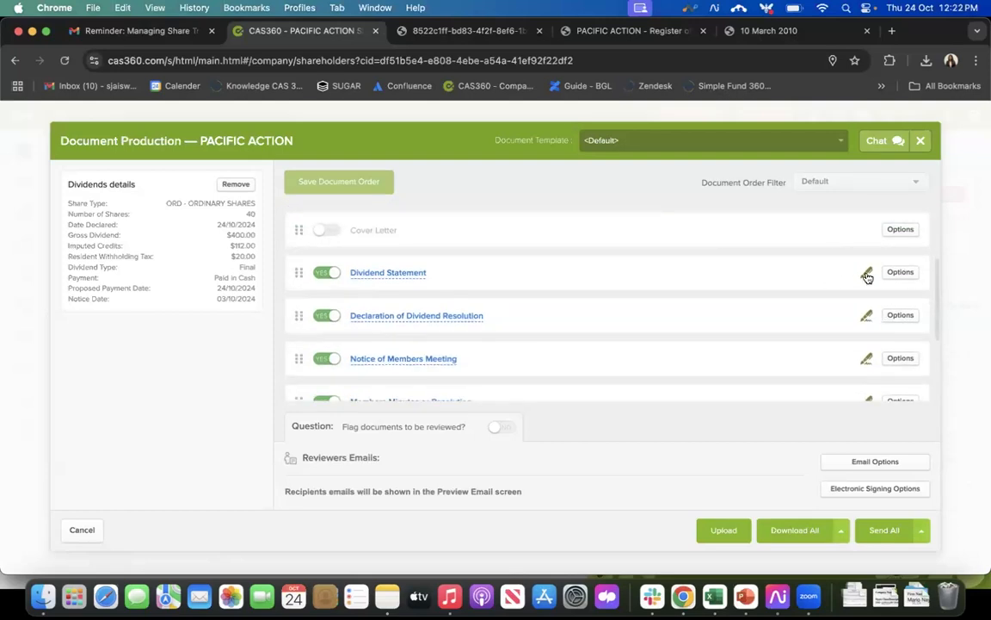
scroll(719, 303, "down", 4)
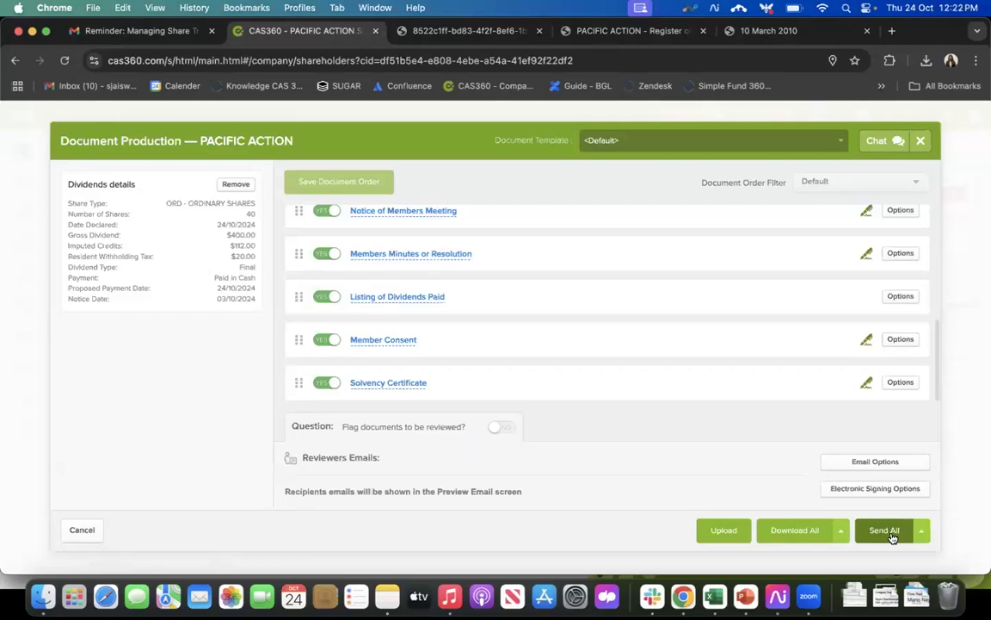
Step: Close document production without sending and review the company's recorded dividends
left_click(922, 143)
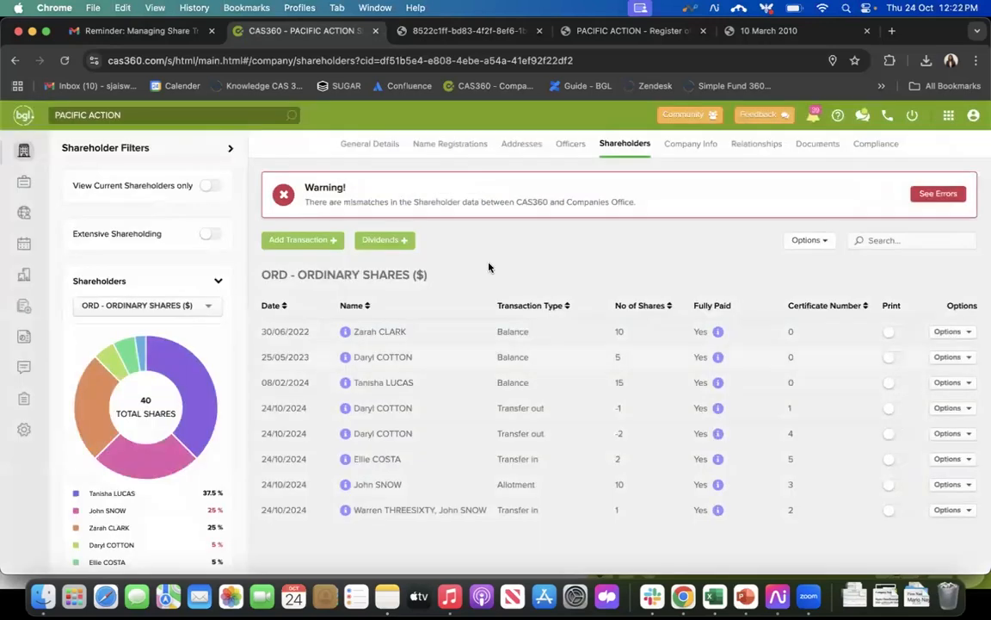
left_click(394, 241)
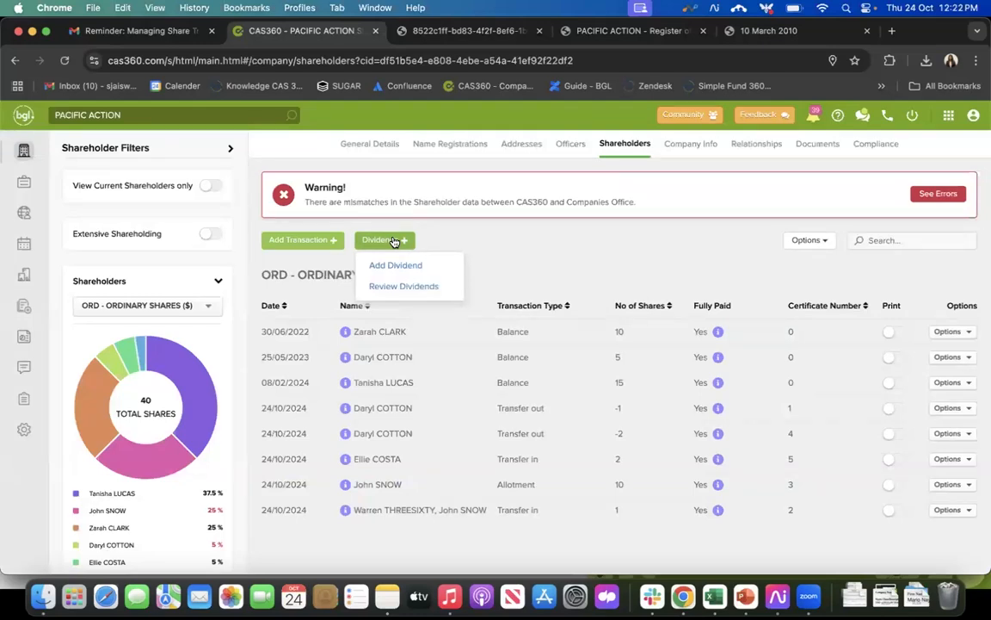
left_click(417, 285)
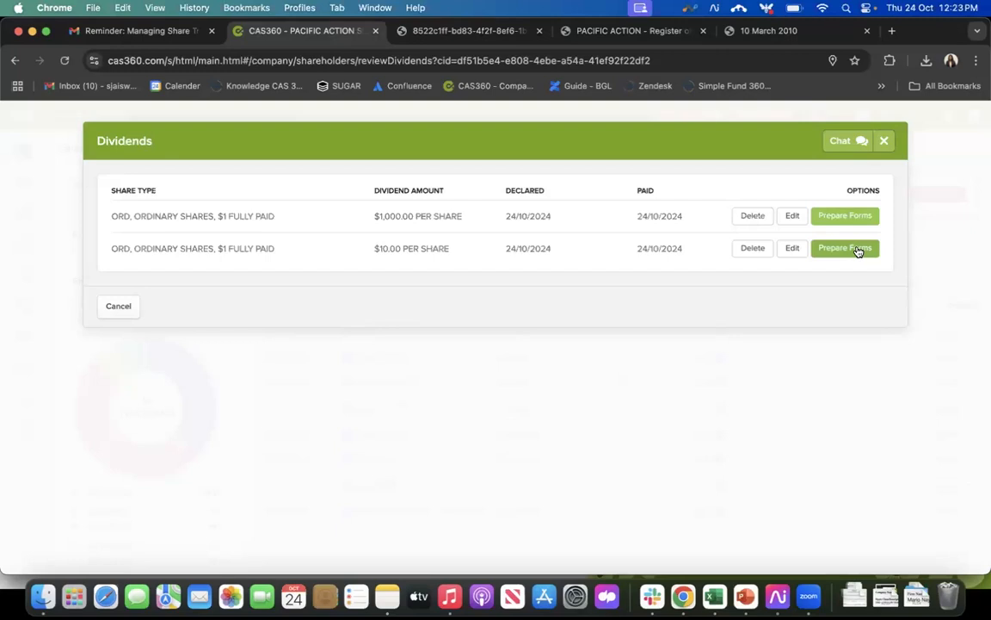
Step: Close the dividends list and look over the share transaction types and dividend options available for PACIFIC ACTION
left_click(884, 143)
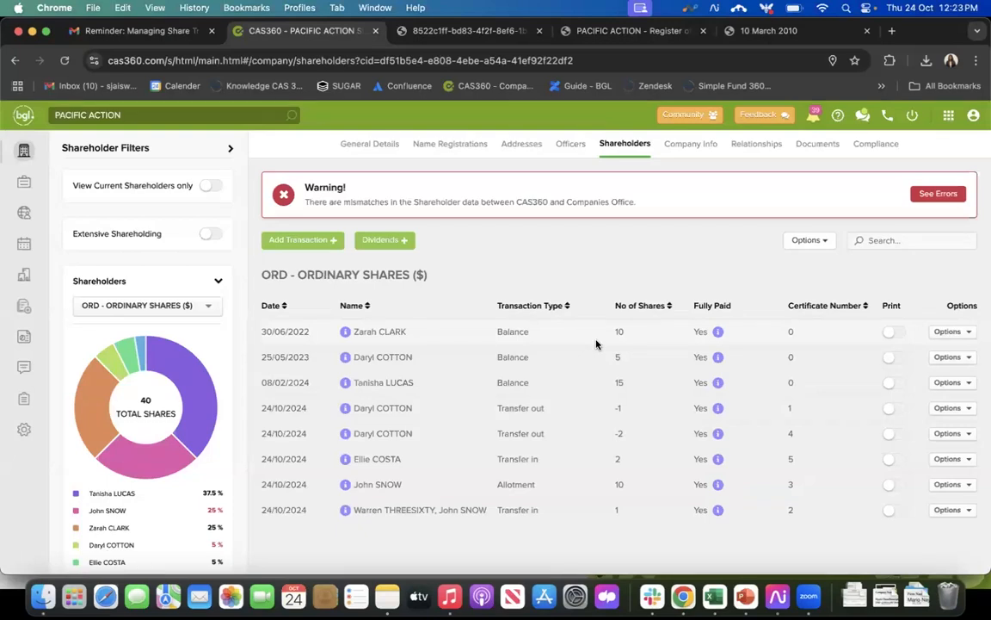
left_click(312, 245)
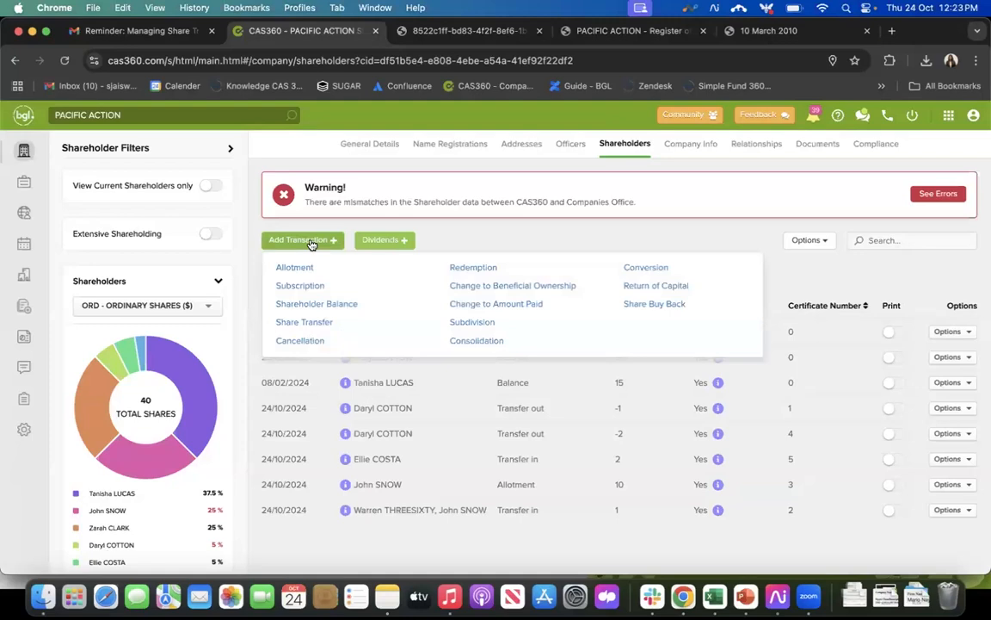
left_click(461, 235)
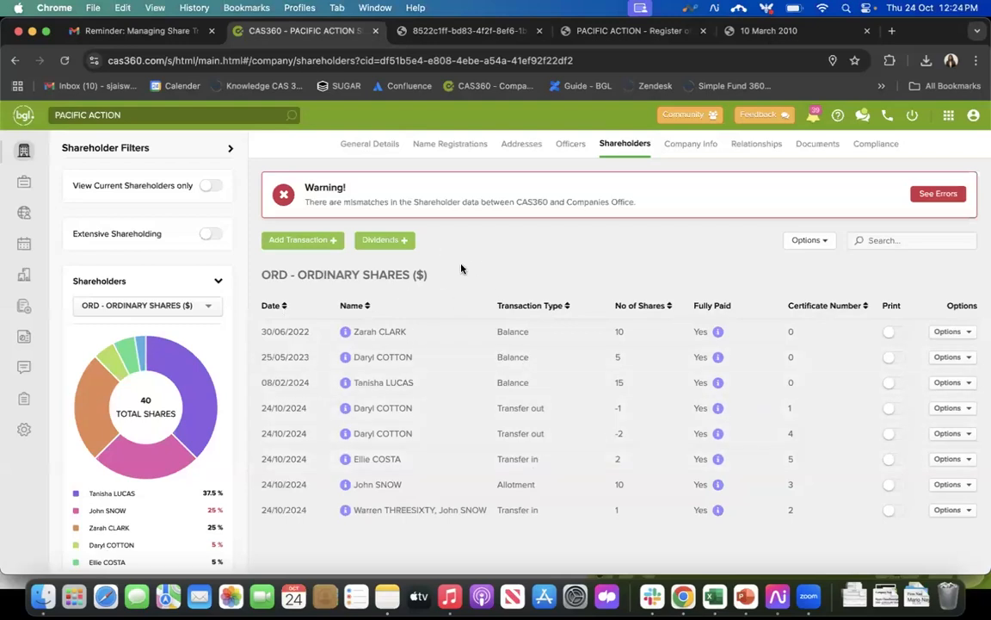
left_click(392, 243)
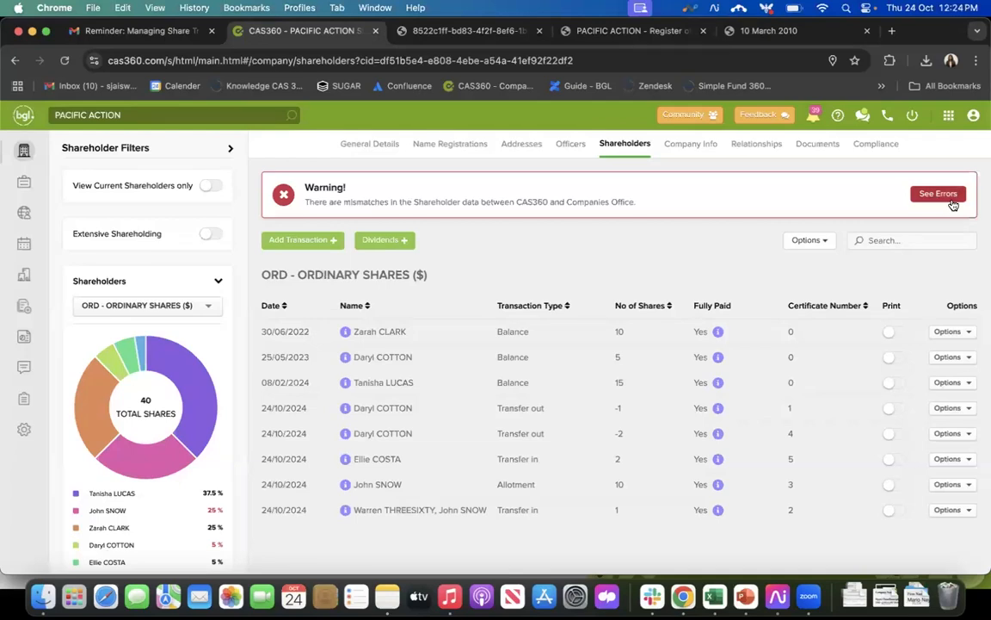
Step: Check the health check summary of CAS360 003 LIMITED from the company list and go to its shareholdings to review the transactions
left_click(25, 150)
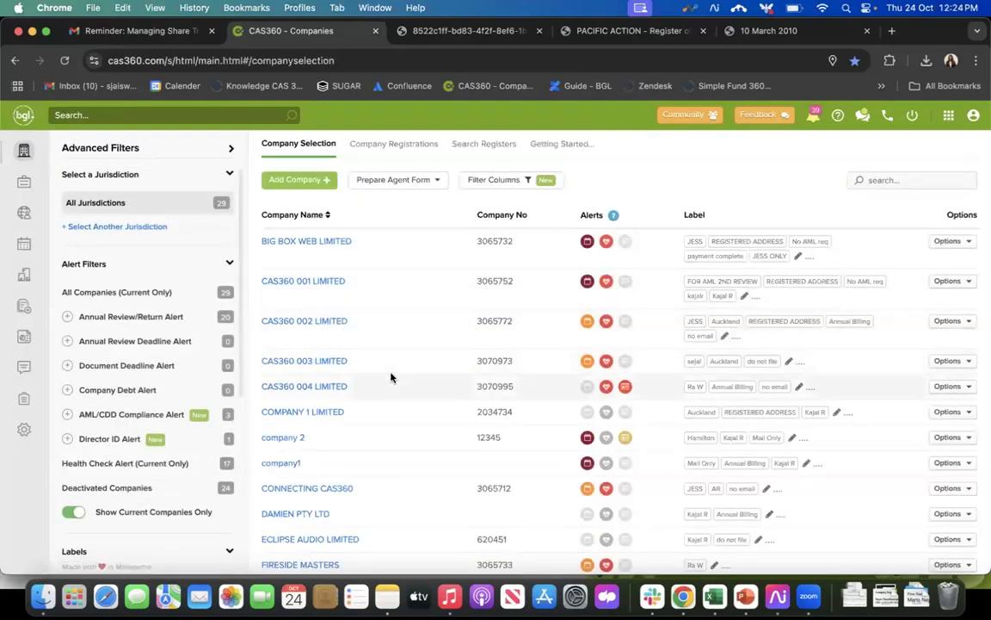
left_click(607, 363)
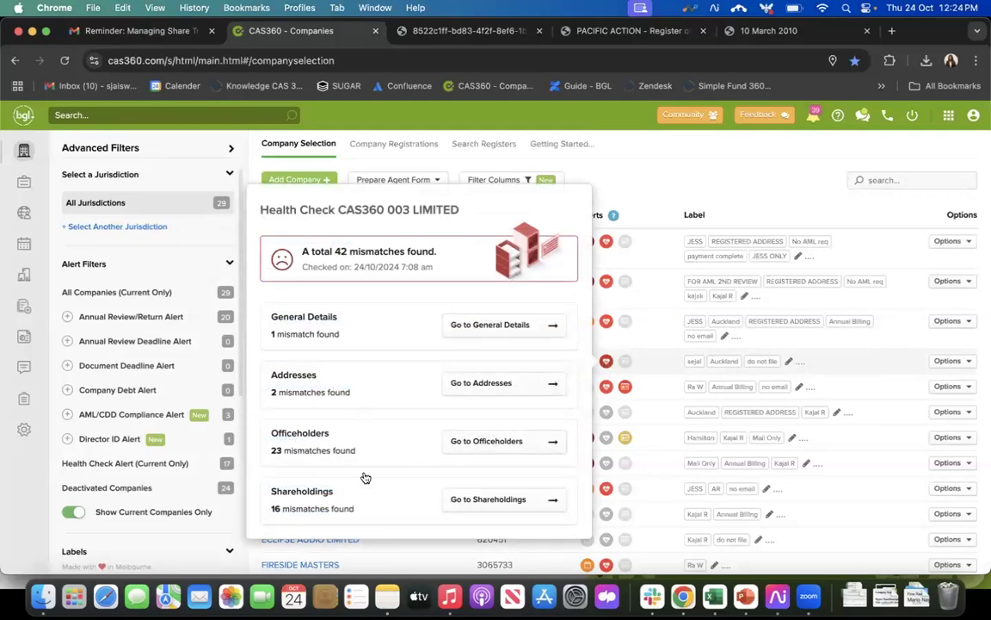
left_click(505, 502)
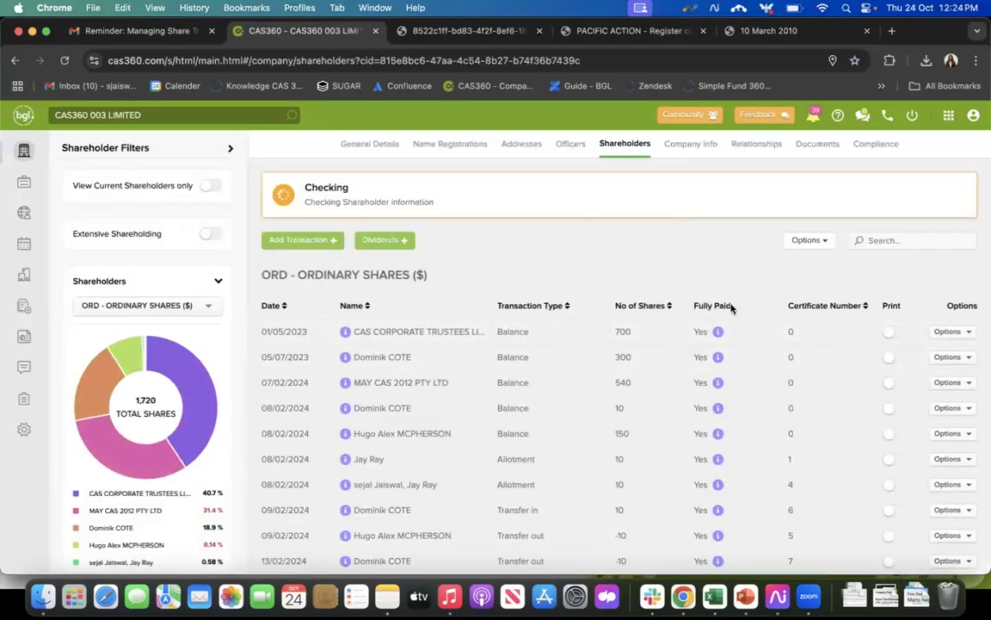
scroll(732, 308, "down", 3)
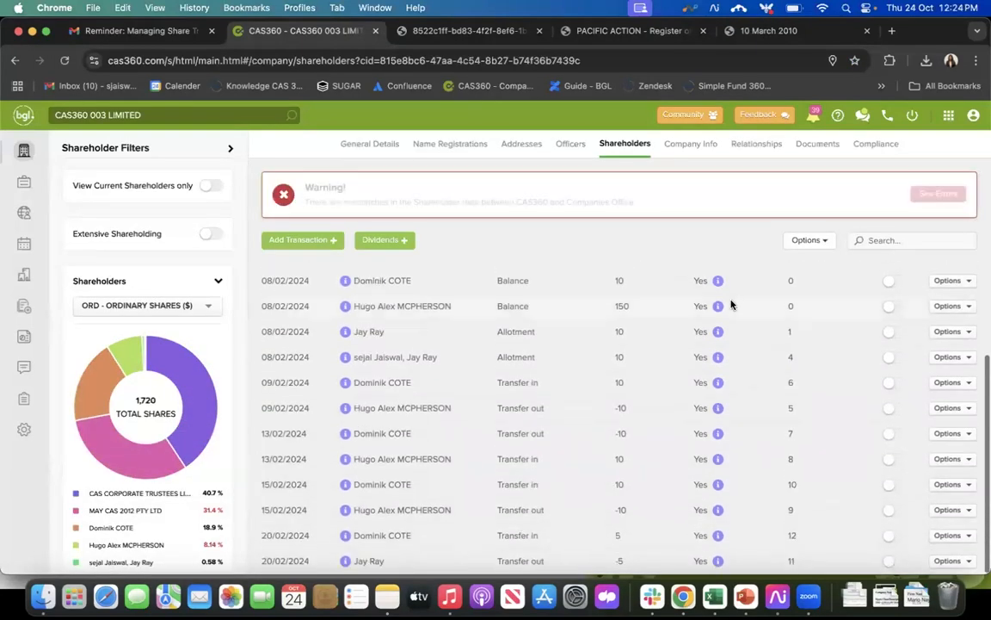
scroll(736, 301, "up", 3)
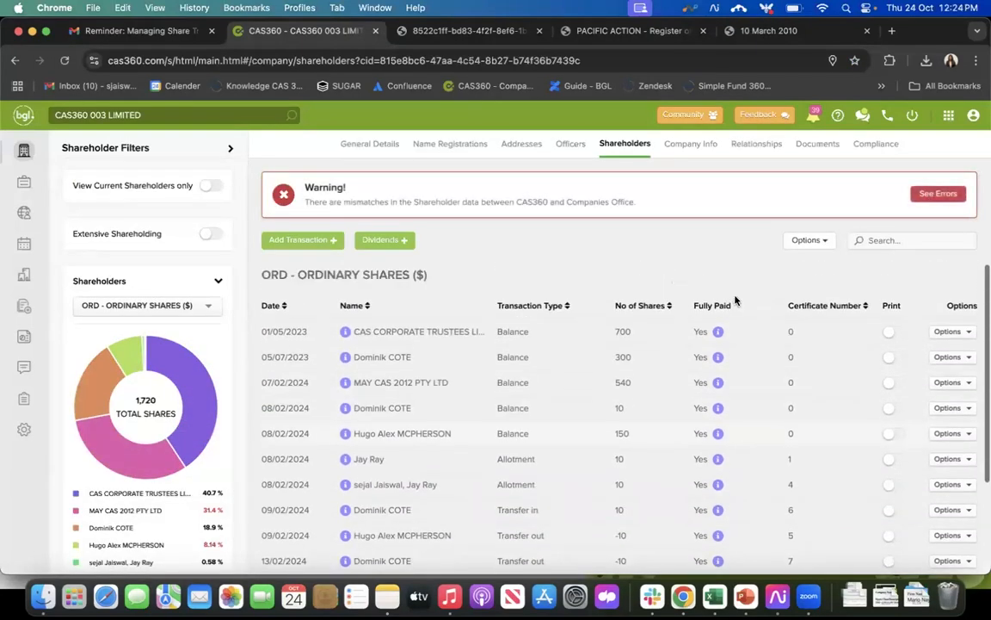
Step: Examine the shareholder mismatches between CAS360 and Companies Office, comparing names, addresses, emails and shares issued, and close the comparison
left_click(939, 194)
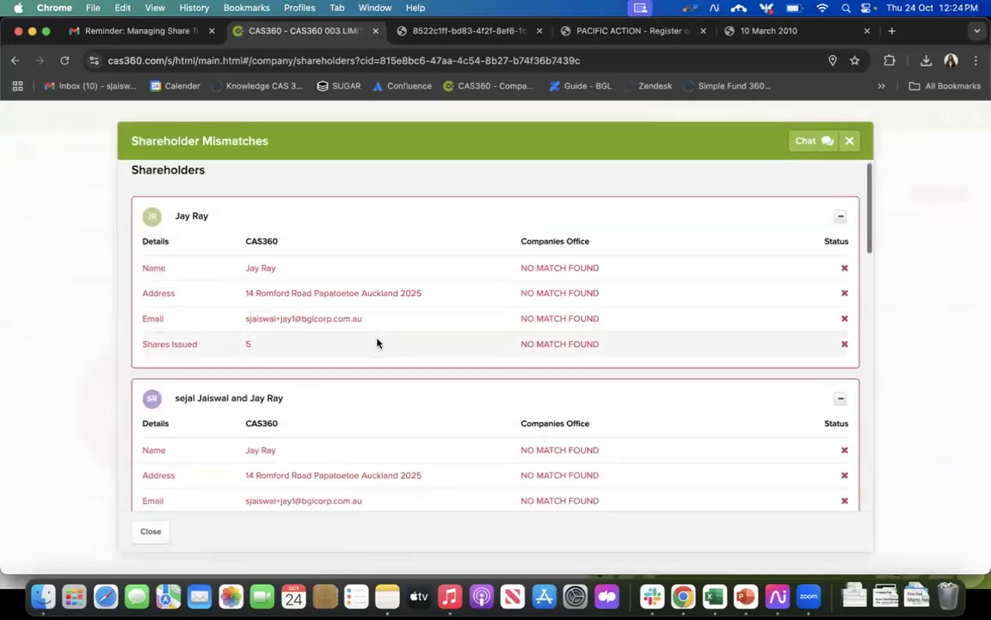
scroll(377, 344, "down", 5)
scroll(377, 343, "down", 7)
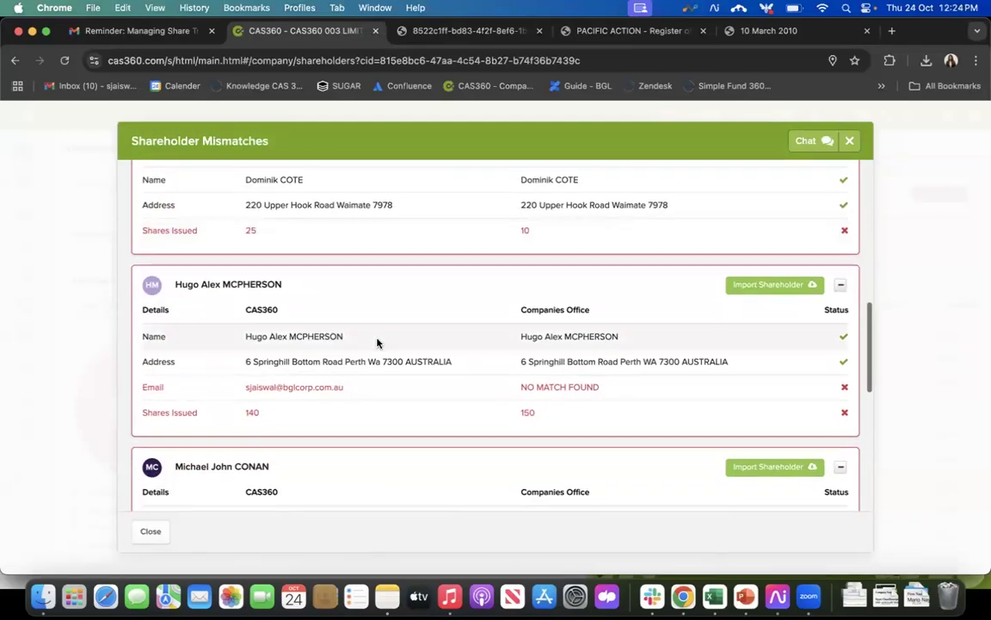
scroll(377, 344, "up", 2)
scroll(377, 343, "down", 2)
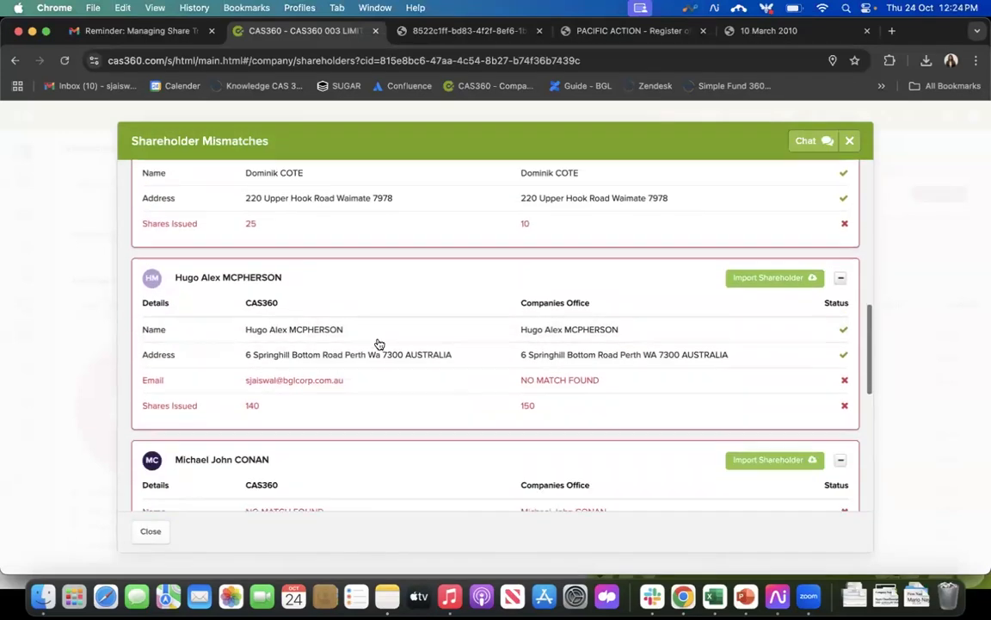
scroll(377, 344, "down", 1)
scroll(376, 341, "up", 2)
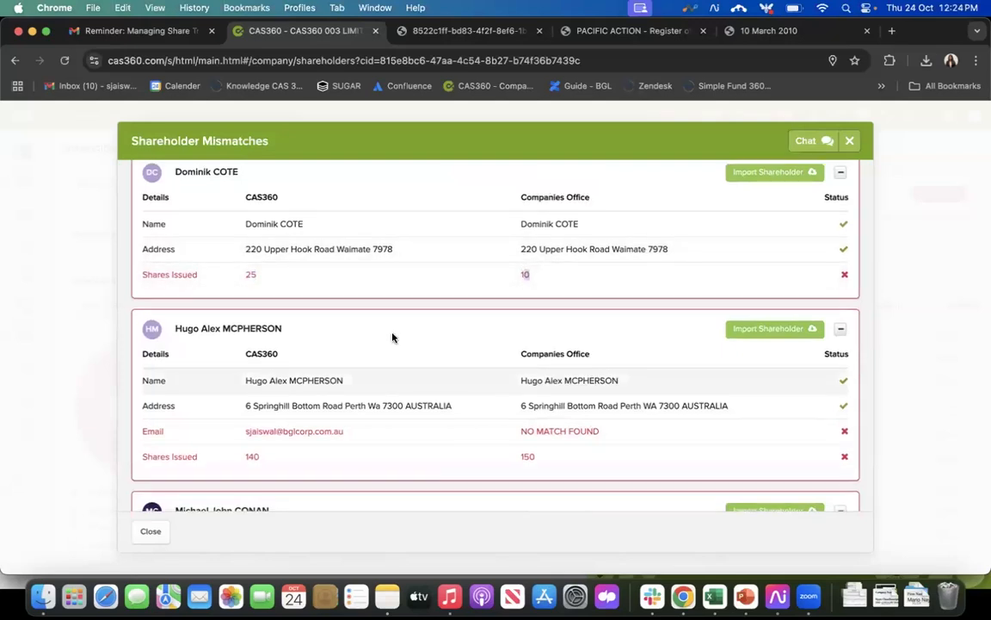
scroll(379, 353, "down", 2)
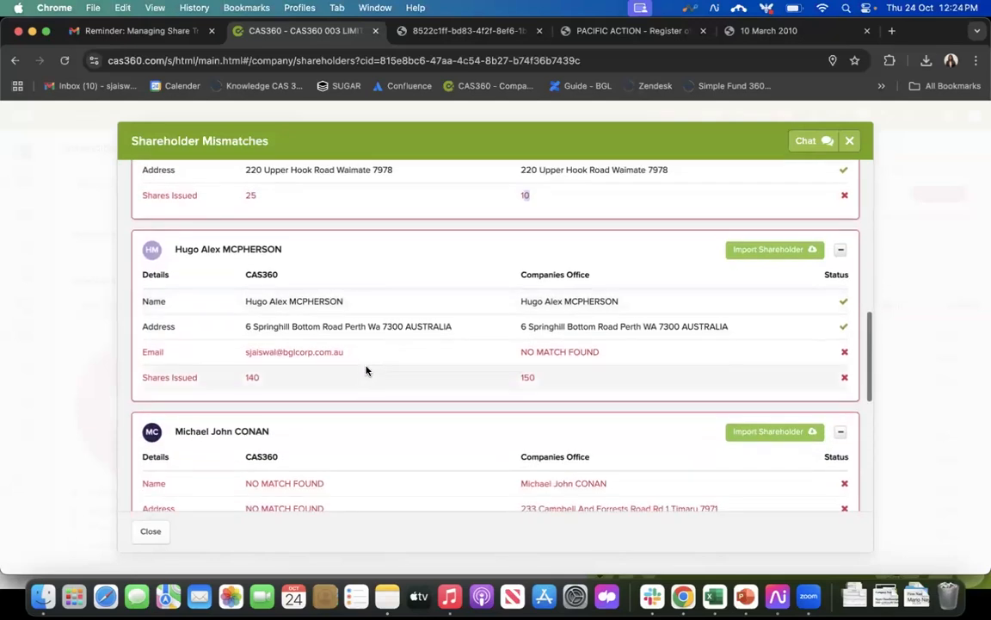
triple_click(241, 352)
left_click(303, 382)
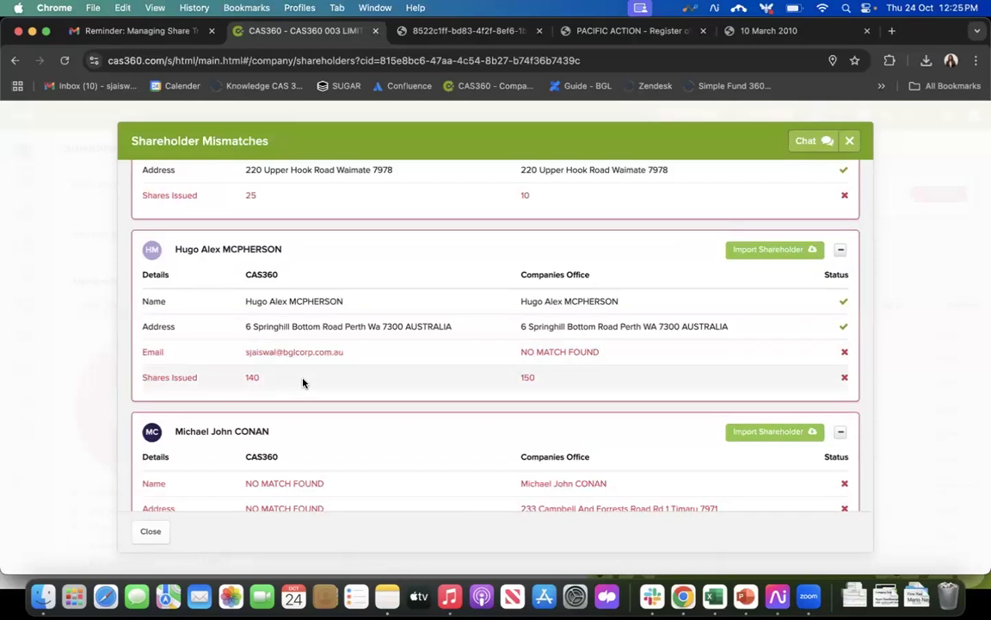
scroll(303, 383, "down", 1)
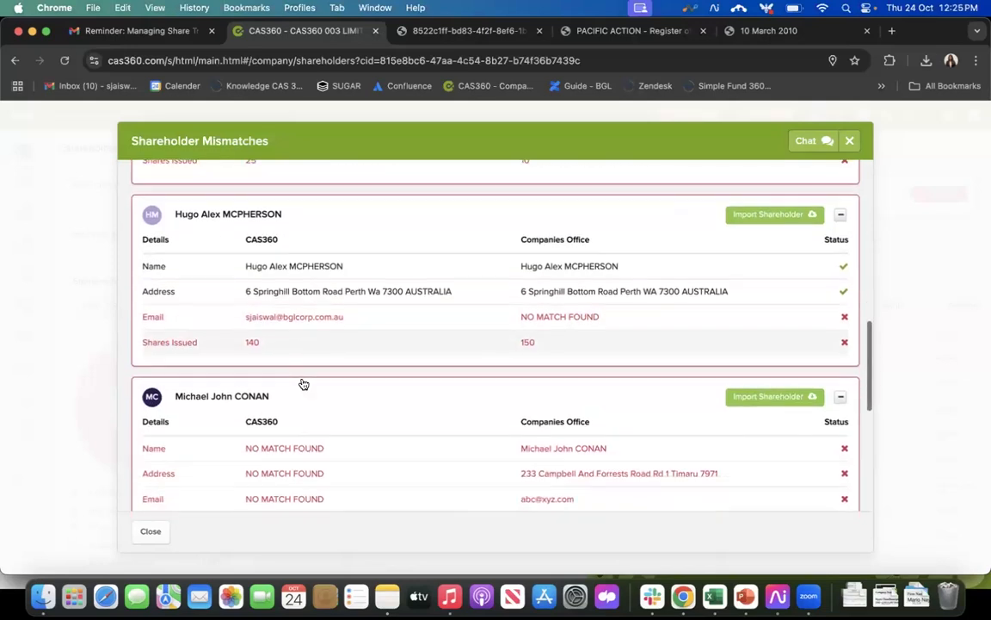
double_click(250, 341)
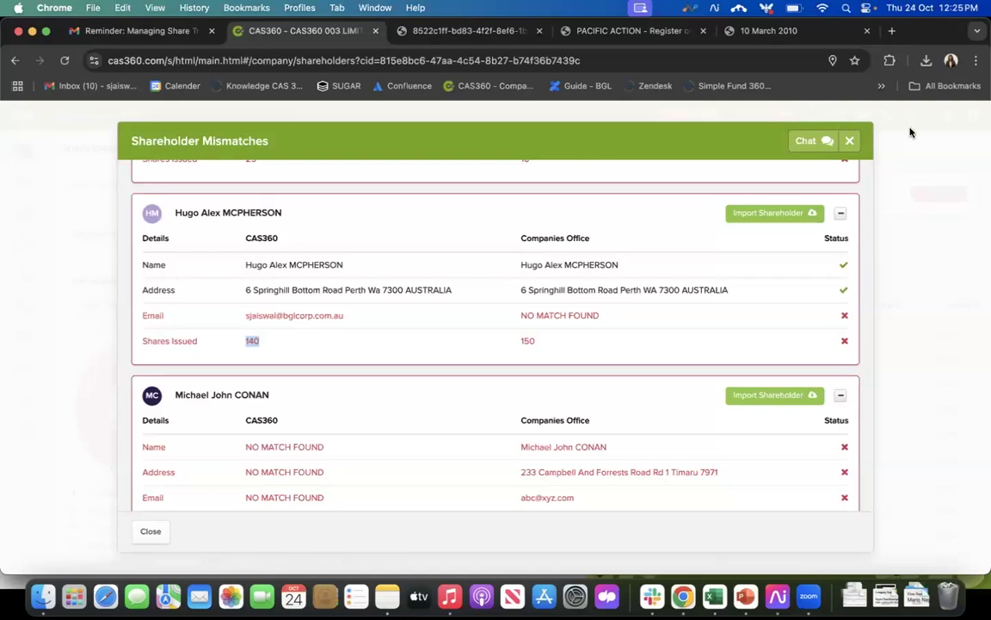
left_click(851, 141)
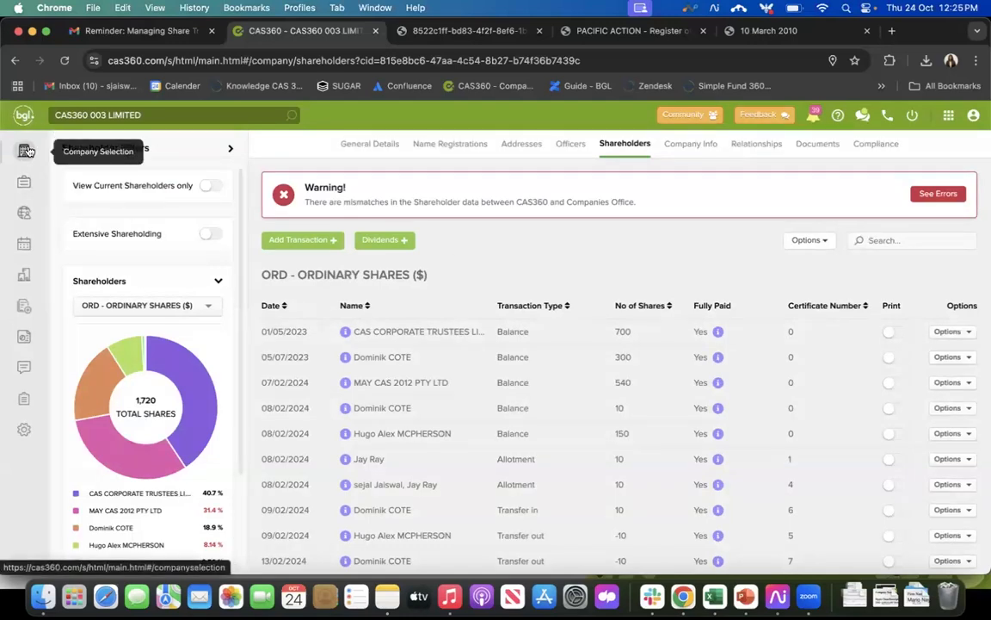
Step: Look over the shareholder register and report options, browse the available company and trust reports, and return to company selection
left_click(815, 240)
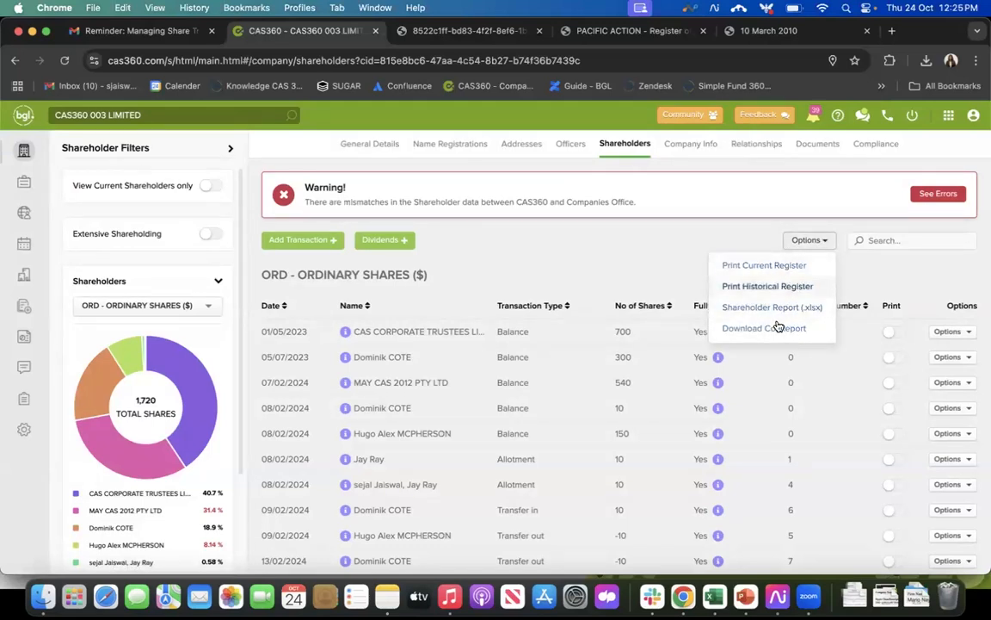
left_click(679, 270)
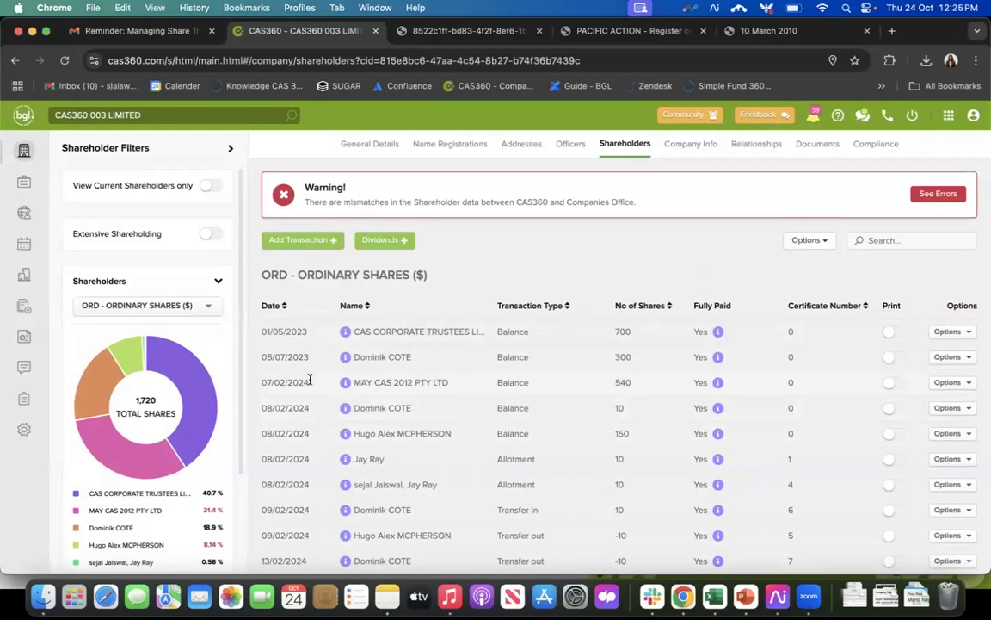
left_click(25, 398)
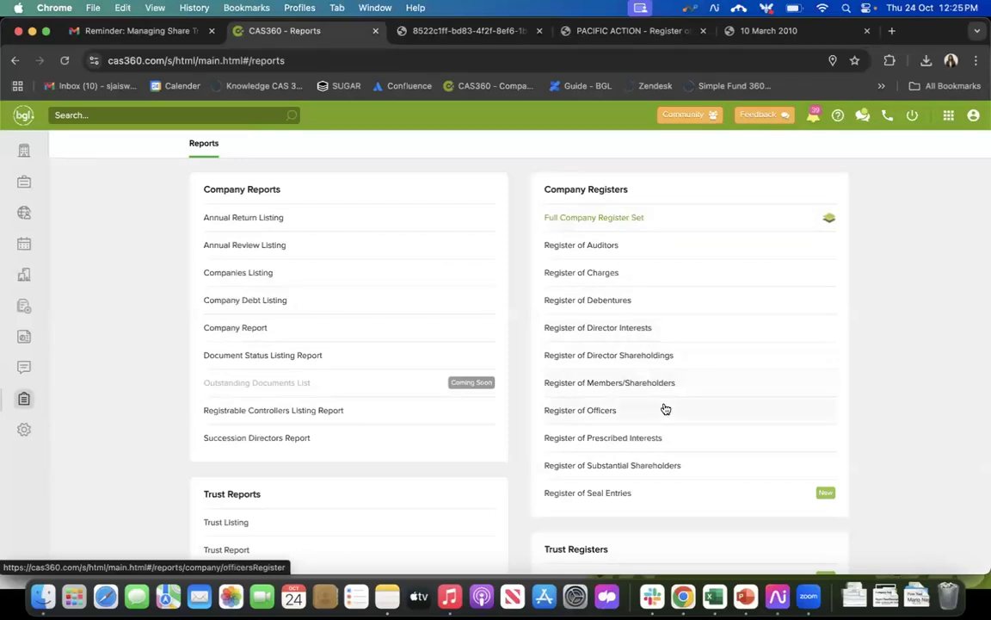
scroll(665, 409, "down", 5)
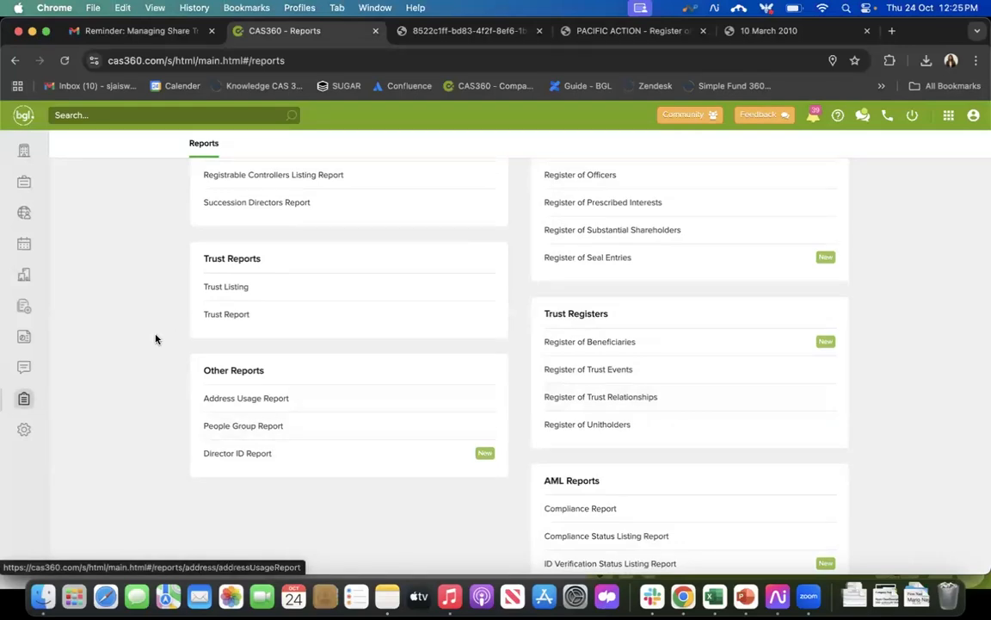
scroll(156, 339, "up", 4)
scroll(156, 338, "up", 1)
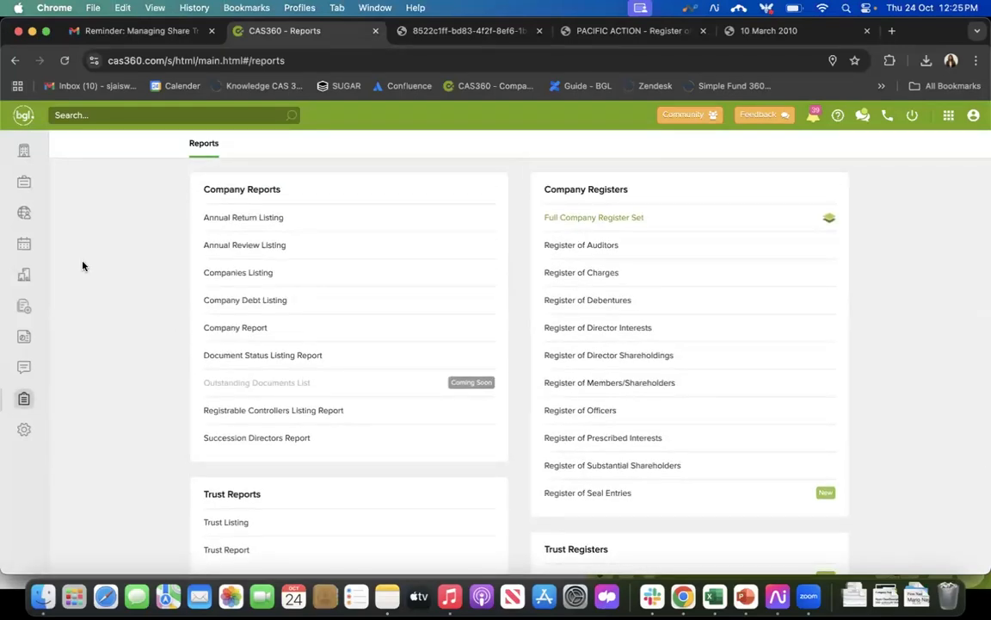
left_click(24, 151)
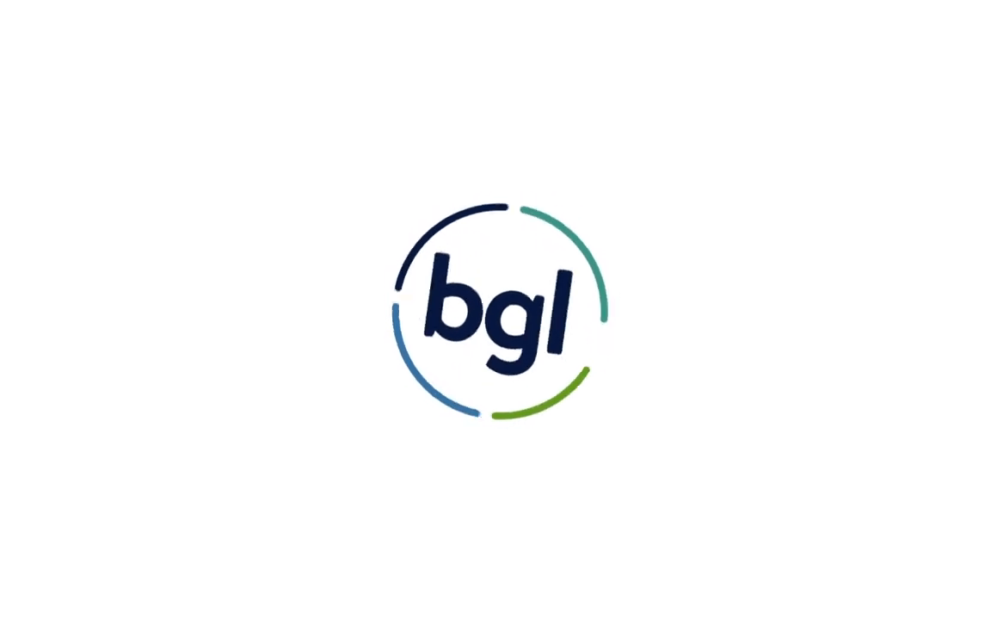